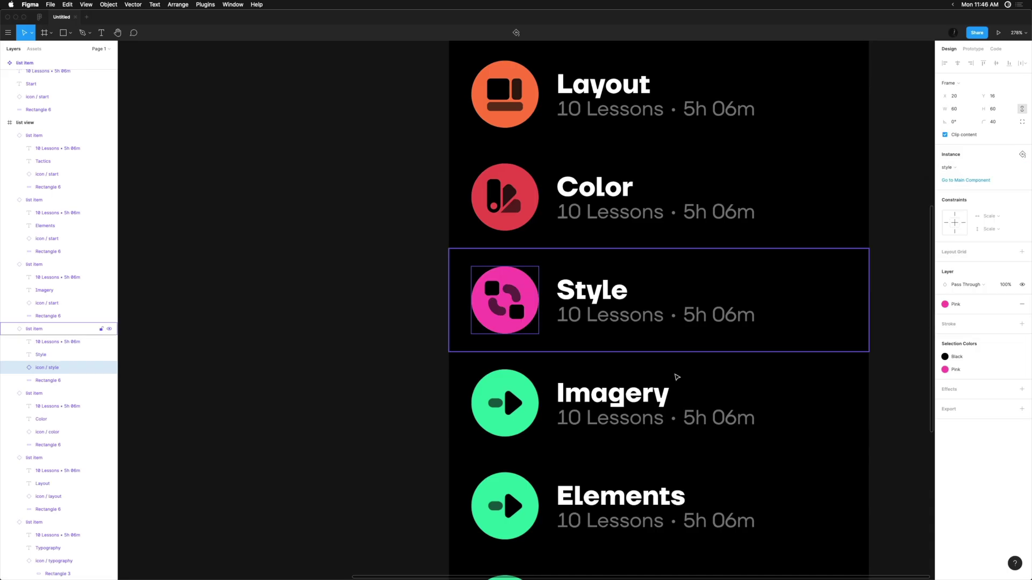
Swap the Imagery and Elements icons for the purple imagery and blue elements components.
{"action": "left_click", "coordinate": [505, 403]}
{"action": "left_click", "coordinate": [947, 167]}
{"action": "left_click", "coordinate": [951, 235]}
{"action": "scroll", "coordinate": [562, 428], "scroll_direction": "down", "scroll_amount": 3}
{"action": "left_click", "coordinate": [509, 416]}
{"action": "left_click", "coordinate": [946, 167]}
{"action": "left_click", "coordinate": [955, 230]}
Swap the Tactics icon for the white tactics component and review the whole layout.
{"action": "scroll", "coordinate": [563, 430], "scroll_direction": "down", "scroll_amount": 2}
{"action": "left_click", "coordinate": [509, 457]}
{"action": "left_click", "coordinate": [946, 167]}
{"action": "left_click", "coordinate": [950, 274]}
{"action": "key", "text": "shift+1"}
{"action": "left_click", "coordinate": [292, 309]}
{"action": "key", "text": "shift+0"}
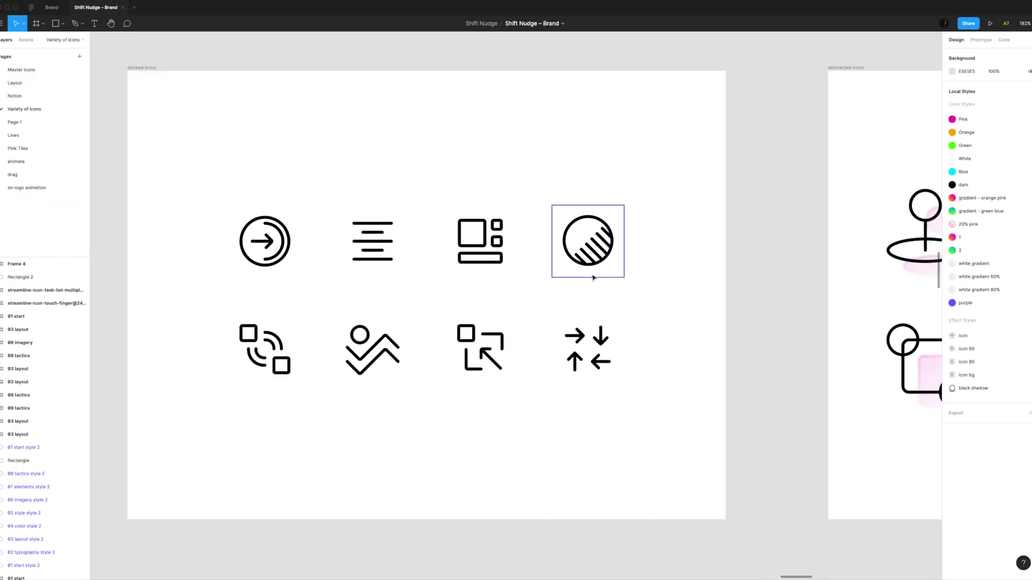
{"action": "scroll", "coordinate": [591, 277], "scroll_direction": "right", "scroll_amount": 10}
{"action": "scroll", "coordinate": [592, 276], "scroll_direction": "down", "scroll_amount": 10}
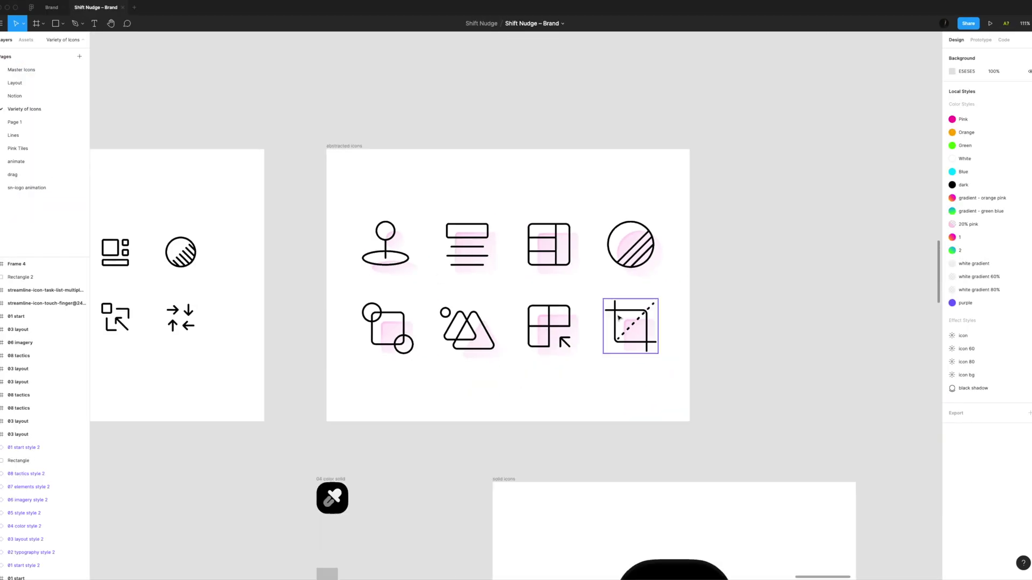
{"action": "scroll", "coordinate": [606, 257], "scroll_direction": "up", "scroll_amount": 10}
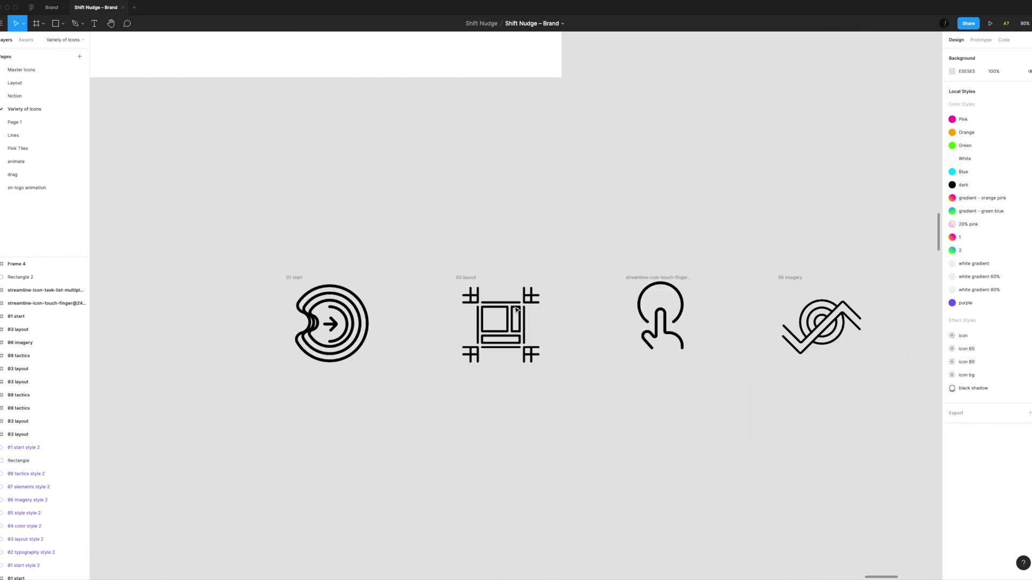
{"action": "scroll", "coordinate": [516, 307], "scroll_direction": "down", "scroll_amount": 6}
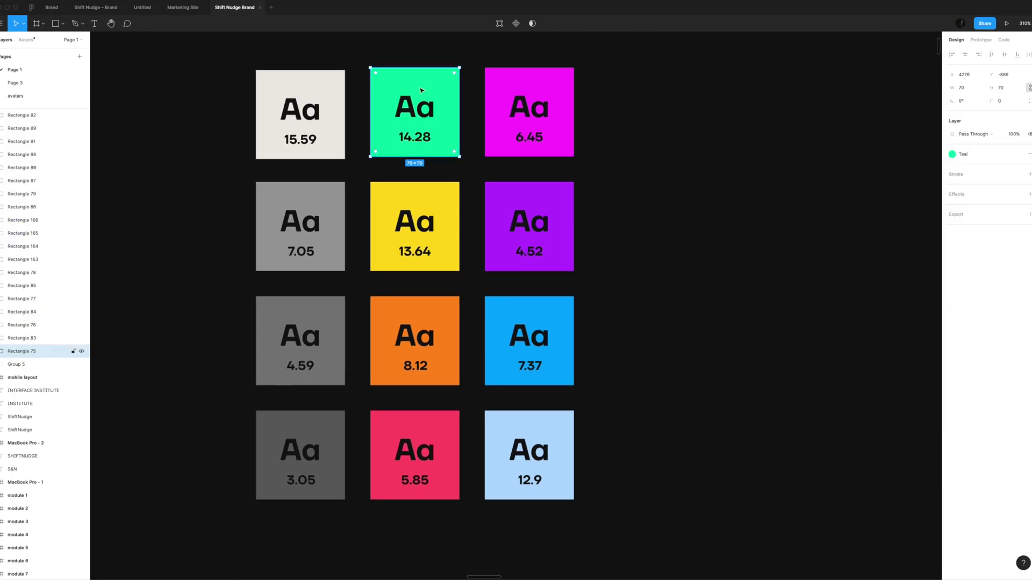
Check the contrast of the green tile's text in the Untitled draft.
{"action": "left_click", "coordinate": [415, 108]}
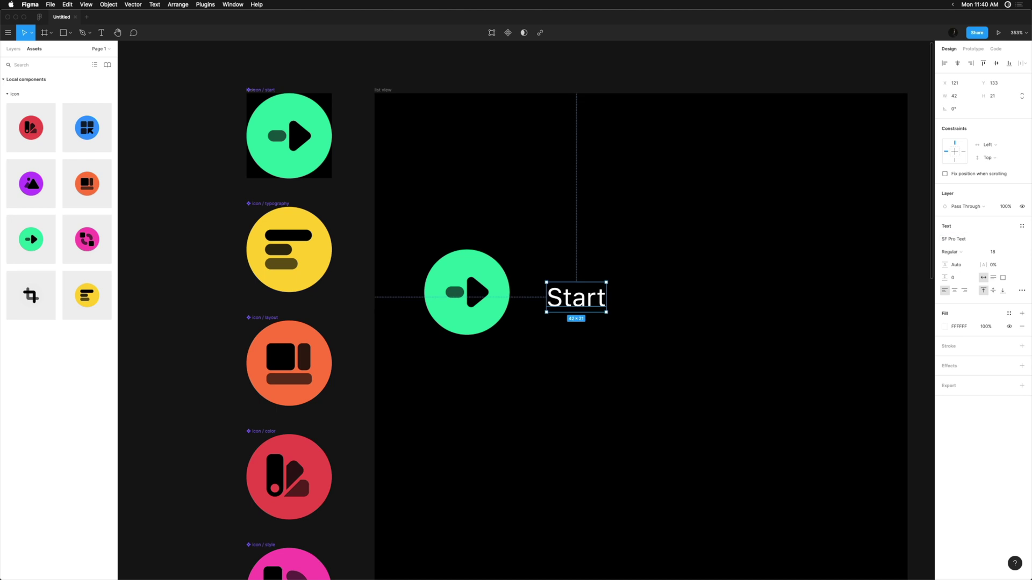
Position the green start icon using a temporary 92-high grey guide rectangle, then delete it.
{"action": "scroll", "coordinate": [596, 371], "scroll_direction": "right", "scroll_amount": 2}
{"action": "left_click", "coordinate": [597, 371]}
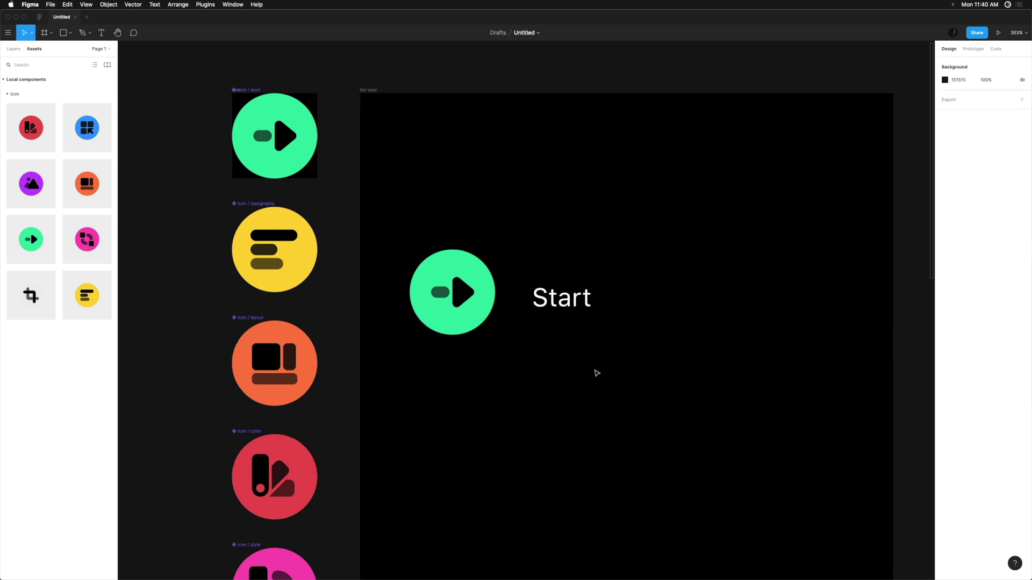
{"action": "left_click_drag", "start_coordinate": [561, 303], "coordinate": [557, 278]}
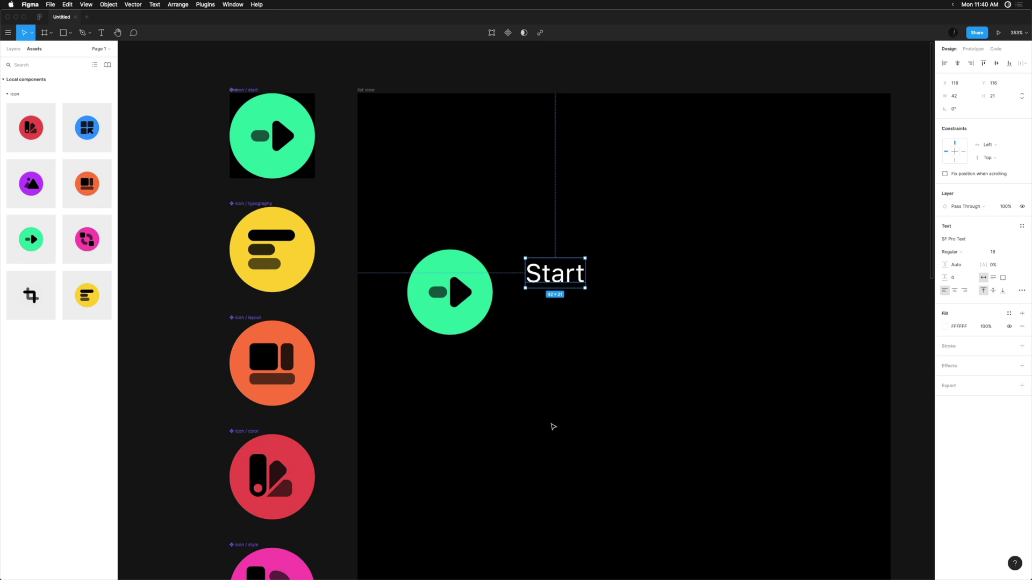
{"action": "scroll", "coordinate": [553, 426], "scroll_direction": "right", "scroll_amount": 2}
{"action": "key", "text": "r"}
{"action": "left_click_drag", "start_coordinate": [314, 224], "coordinate": [783, 394]}
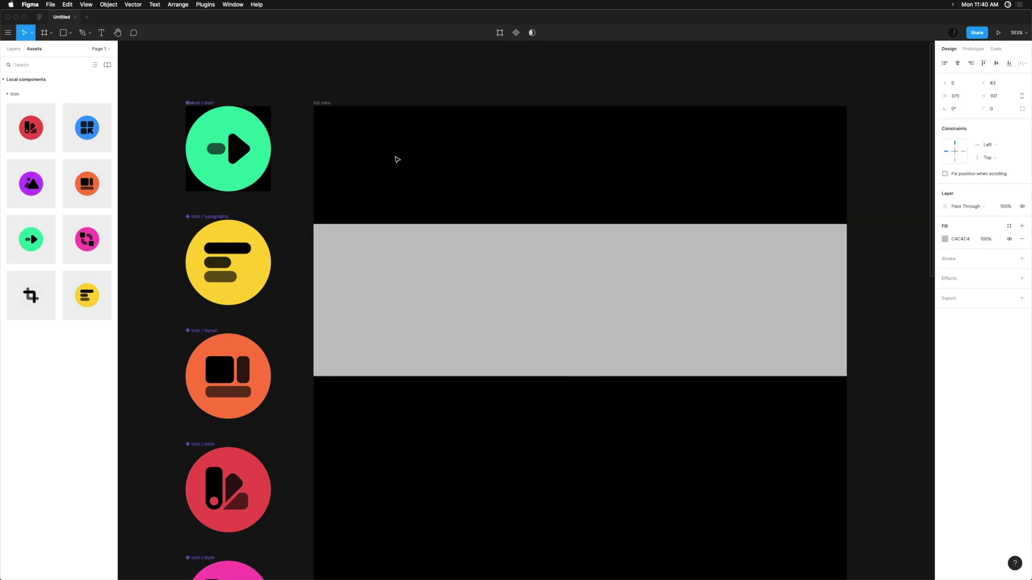
{"action": "left_click_drag", "start_coordinate": [390, 271], "coordinate": [382, 272]}
{"action": "key", "text": "Up"}
{"action": "key", "text": "Up"}
{"action": "key", "text": "Up"}
{"action": "key", "text": "Up"}
{"action": "key", "text": "Up"}
{"action": "left_click", "coordinate": [332, 260]}
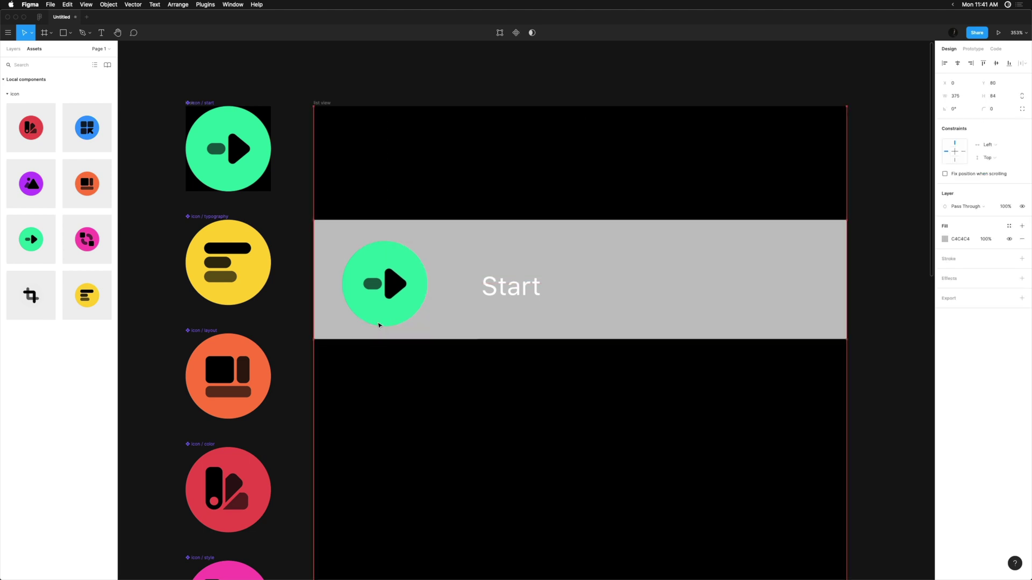
{"action": "key", "text": "Delete"}
Align the Start label beside the icon and frame the icon with the Start and Metadata labels.
{"action": "left_click_drag", "start_coordinate": [515, 296], "coordinate": [483, 265]}
{"action": "left_click", "coordinate": [482, 235]}
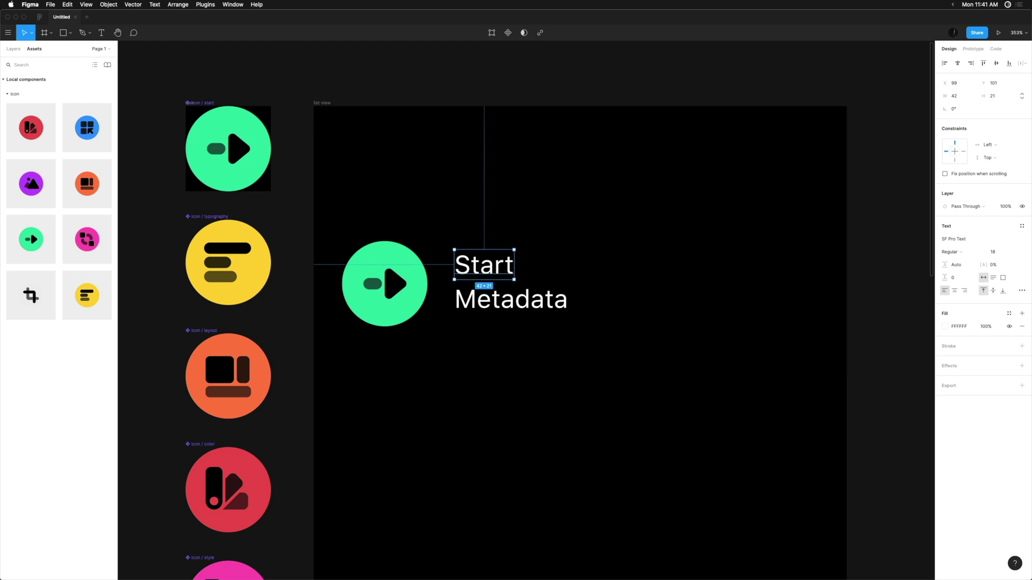
{"action": "left_click", "coordinate": [510, 300], "text": "shift"}
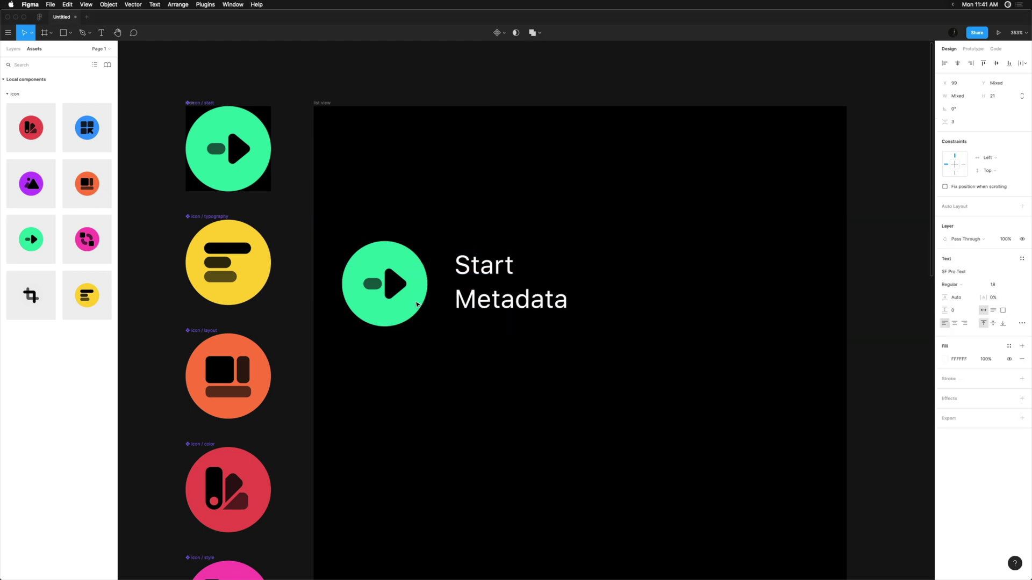
{"action": "key", "text": "ctrl+alt+g"}
{"action": "scroll", "coordinate": [308, 387], "scroll_direction": "down", "scroll_amount": 5}
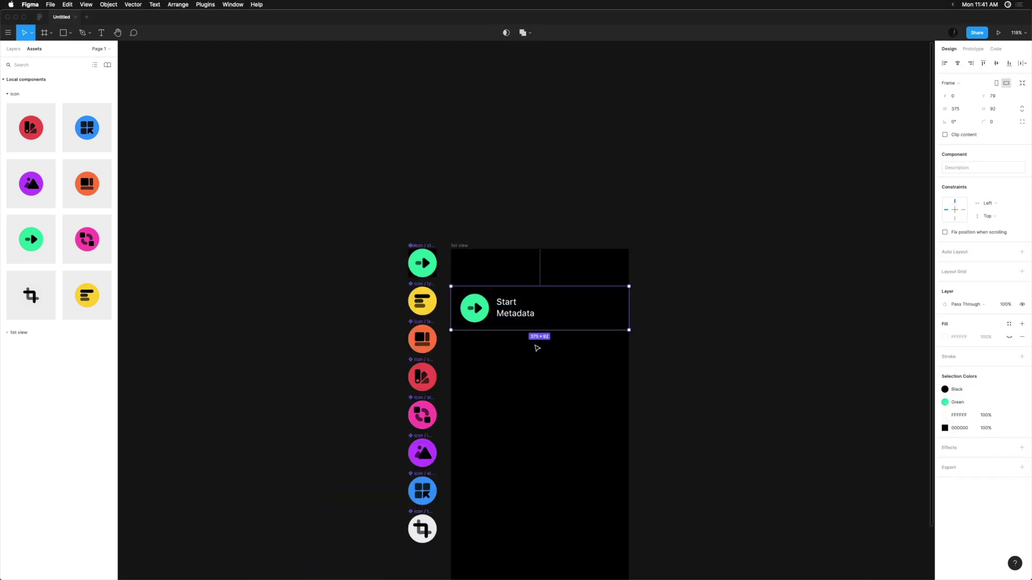
Rename the new frame 'list item' and move it above the list view.
{"action": "key", "text": "alt+1"}
{"action": "key", "text": "alt+l"}
{"action": "key", "text": "ctrl+r"}
{"action": "type", "text": "list item"}
{"action": "key", "text": "Return"}
{"action": "left_click_drag", "start_coordinate": [535, 308], "coordinate": [536, 160]}
{"action": "key", "text": "shift+2"}
{"action": "scroll", "coordinate": [498, 165], "scroll_direction": "down", "scroll_amount": 3}
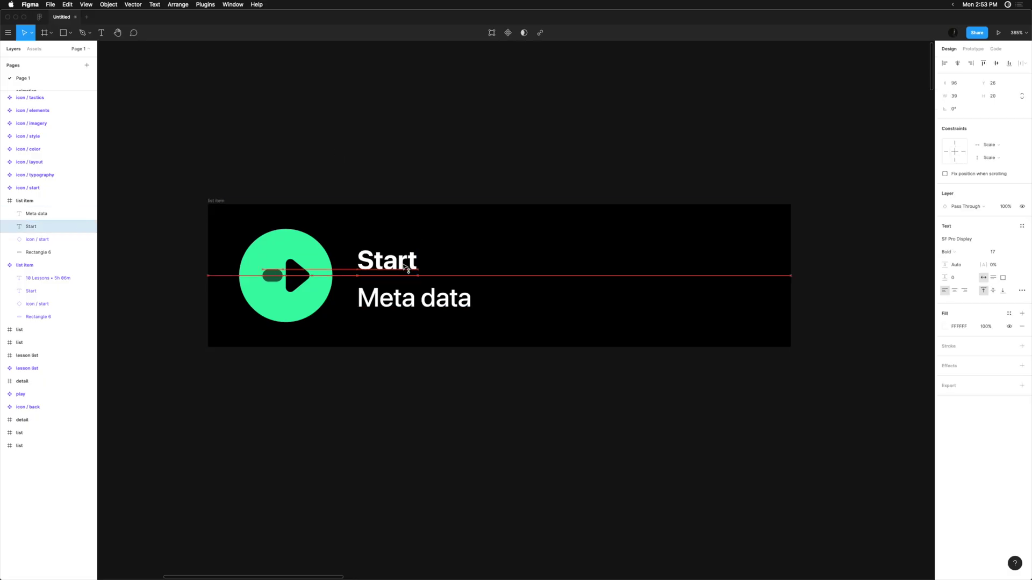
Apply a lighter font weight to both the Start and Meta data labels.
{"action": "left_click", "coordinate": [412, 281]}
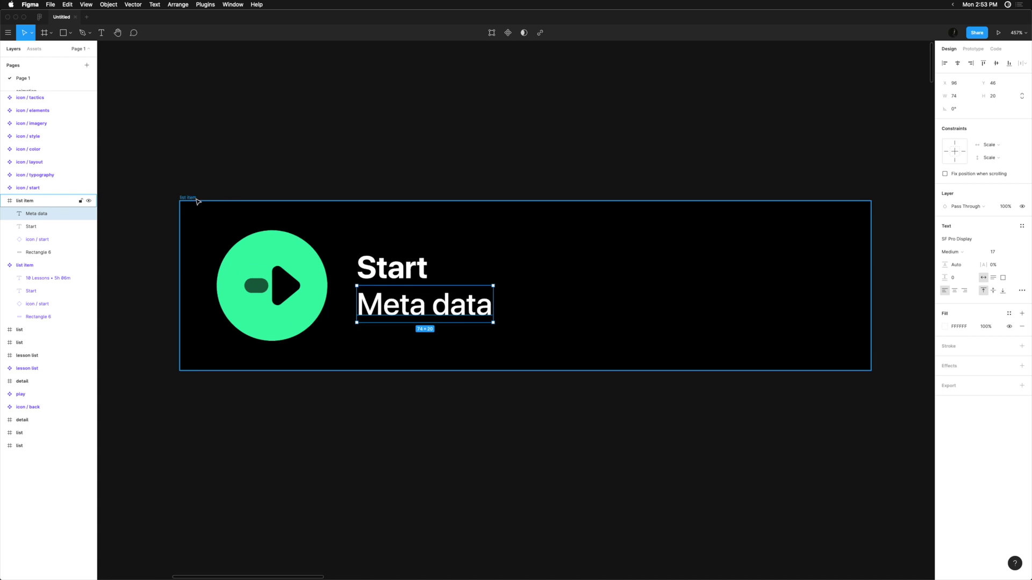
{"action": "key", "text": "Escape"}
{"action": "left_click", "coordinate": [264, 143]}
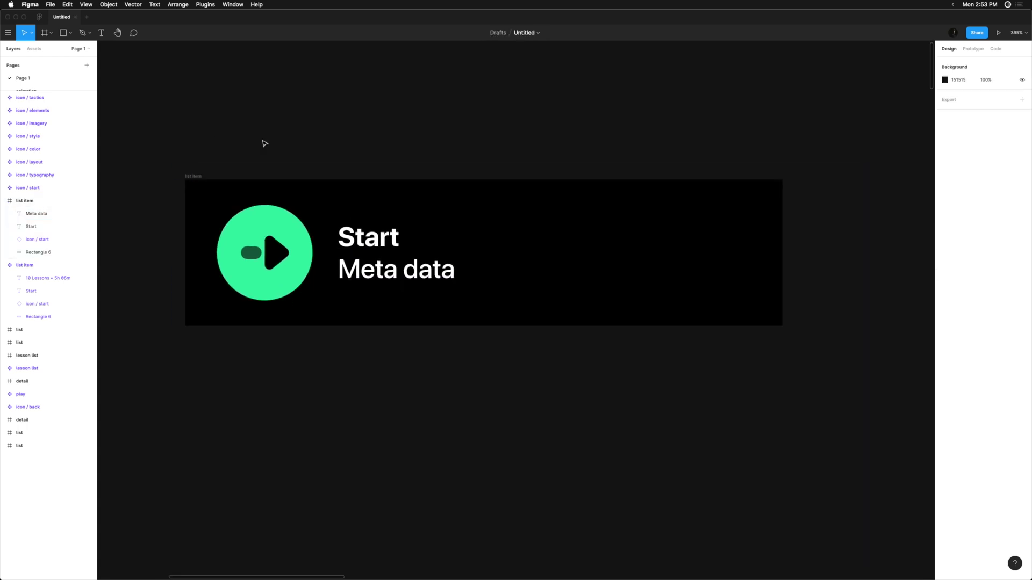
{"action": "left_click", "coordinate": [367, 246]}
{"action": "left_click_drag", "start_coordinate": [330, 229], "coordinate": [635, 276]}
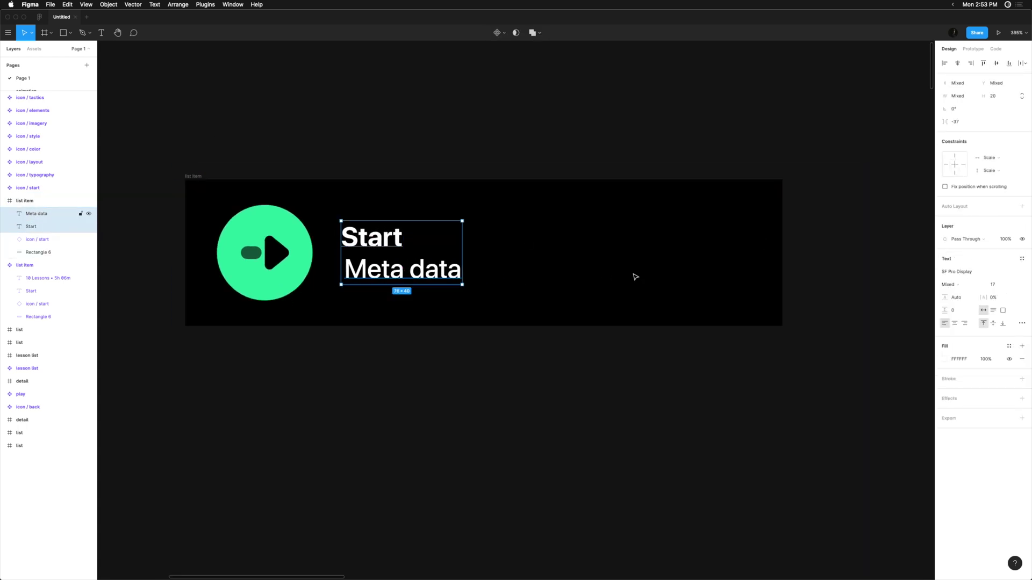
{"action": "left_click", "coordinate": [958, 290]}
{"action": "left_click", "coordinate": [954, 348]}
{"action": "left_click", "coordinate": [424, 291]}
Duplicate the list item downward into five stacked copies.
{"action": "scroll", "coordinate": [424, 290], "scroll_direction": "down", "scroll_amount": 3}
{"action": "left_click_drag", "start_coordinate": [314, 141], "coordinate": [314, 263]}
{"action": "key", "text": "super+d"}
{"action": "key", "text": "super+d"}
{"action": "key", "text": "super+d"}
{"action": "key", "text": "super+d"}
{"action": "scroll", "coordinate": [288, 210], "scroll_direction": "down", "scroll_amount": 5}
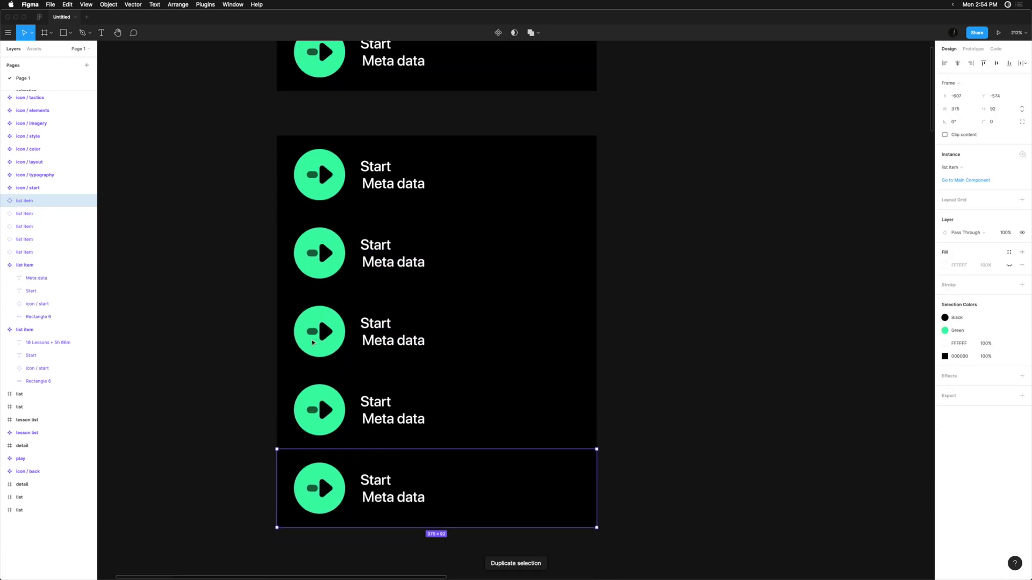
{"action": "left_click_drag", "start_coordinate": [220, 102], "coordinate": [457, 467]}
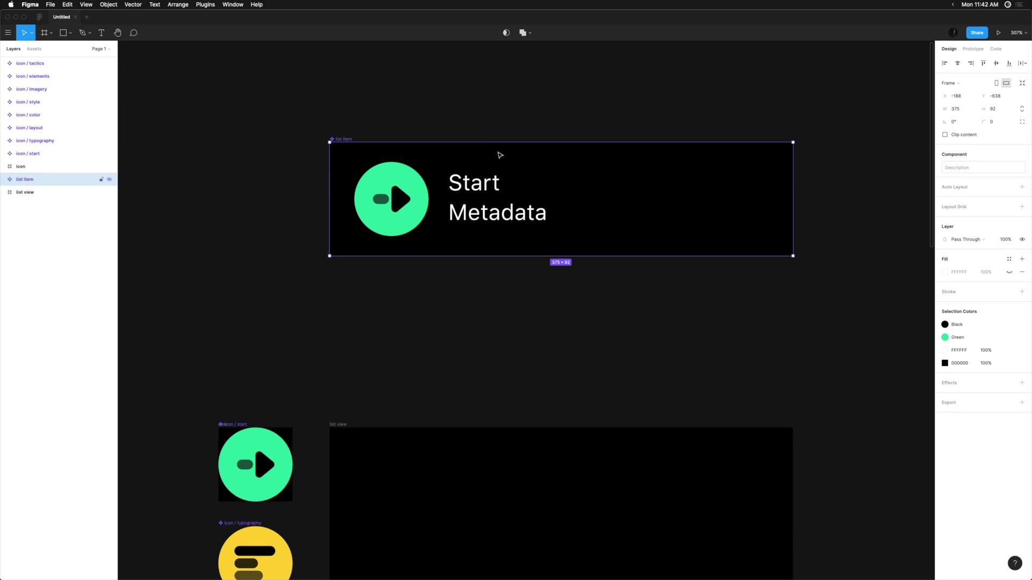
Set the Start label to size 24 and Bold weight.
{"action": "scroll", "coordinate": [500, 155], "scroll_direction": "down", "scroll_amount": 5}
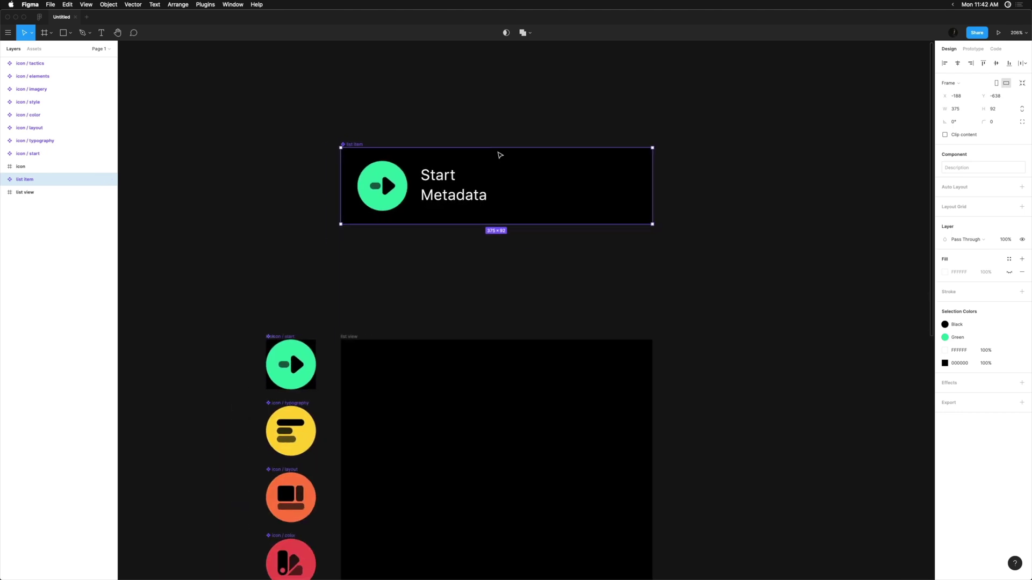
{"action": "scroll", "coordinate": [500, 155], "scroll_direction": "right", "scroll_amount": 2}
{"action": "left_click", "coordinate": [428, 186]}
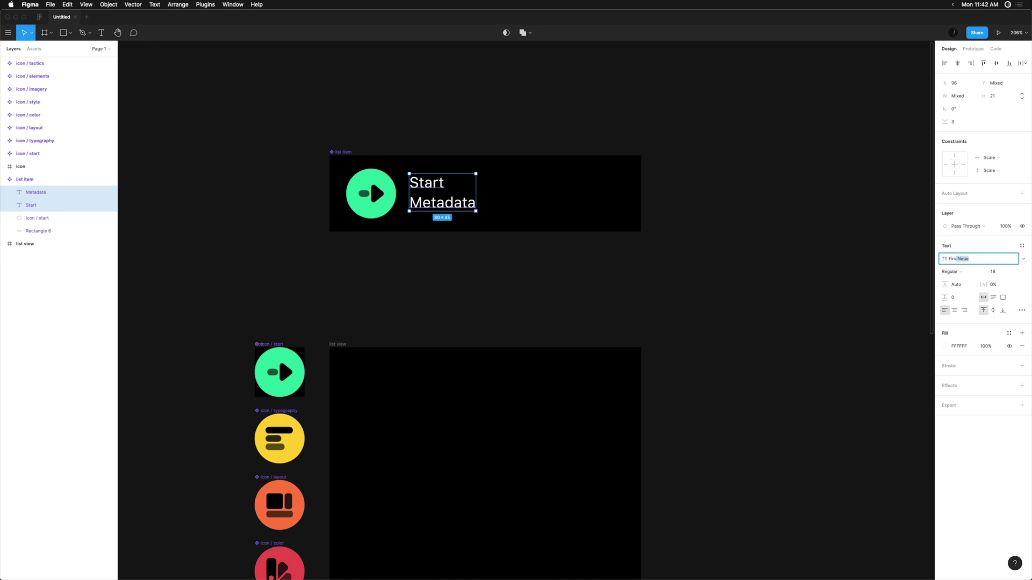
{"action": "left_click", "coordinate": [684, 246]}
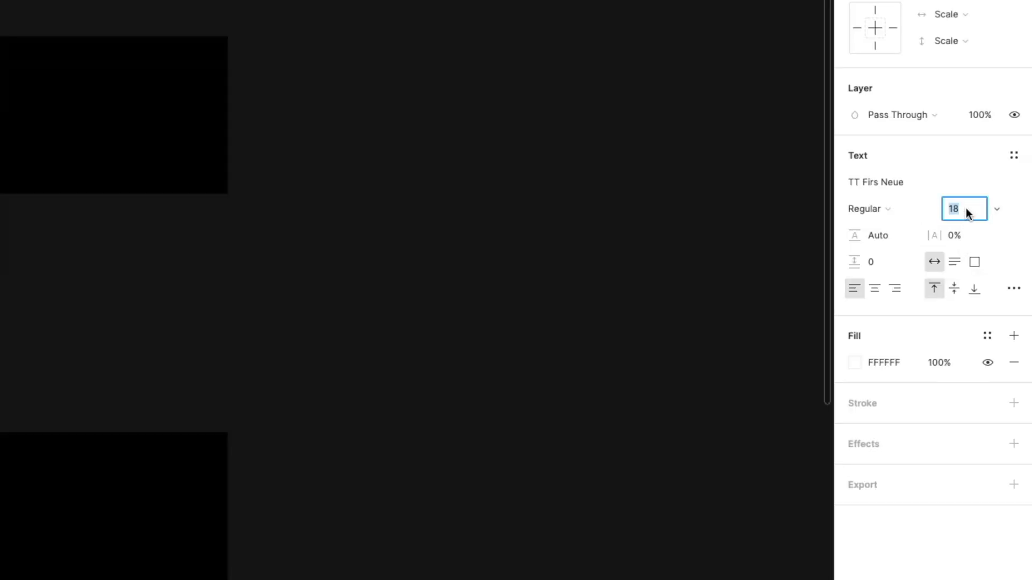
{"action": "type", "text": "24"}
{"action": "left_click", "coordinate": [887, 209]}
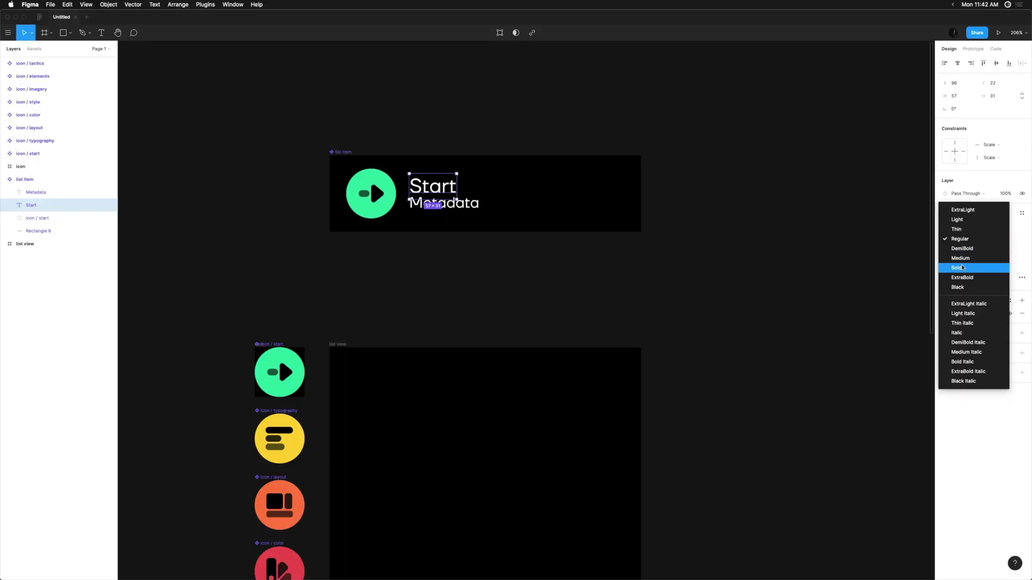
{"action": "left_click", "coordinate": [962, 268]}
{"action": "left_click", "coordinate": [484, 279]}
Change the metadata text to '10 Lessons • 5h 06m' and review its detailed type settings.
{"action": "scroll", "coordinate": [452, 217], "scroll_direction": "up", "scroll_amount": 5}
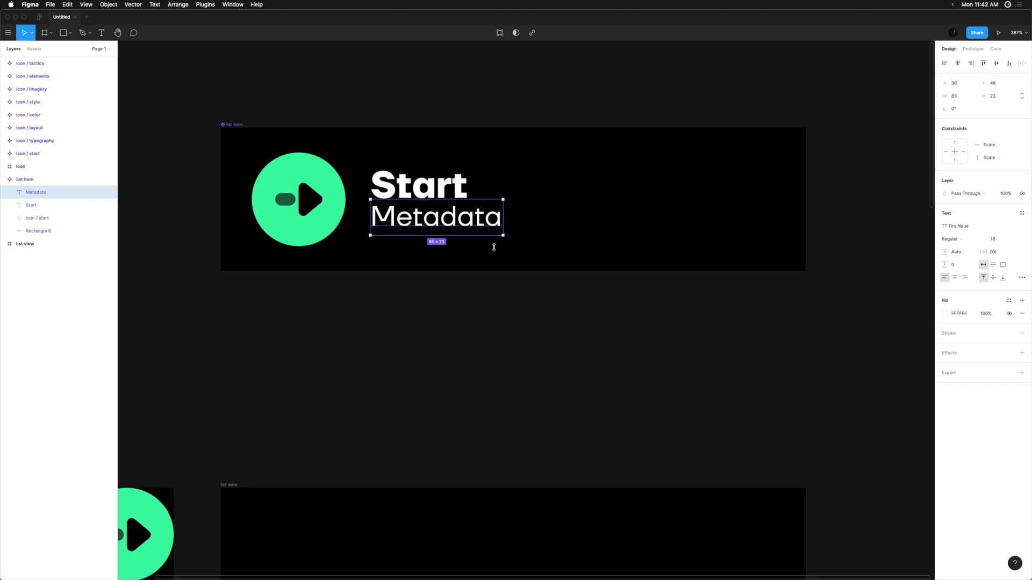
{"action": "key", "text": "Escape"}
{"action": "left_click", "coordinate": [432, 228]}
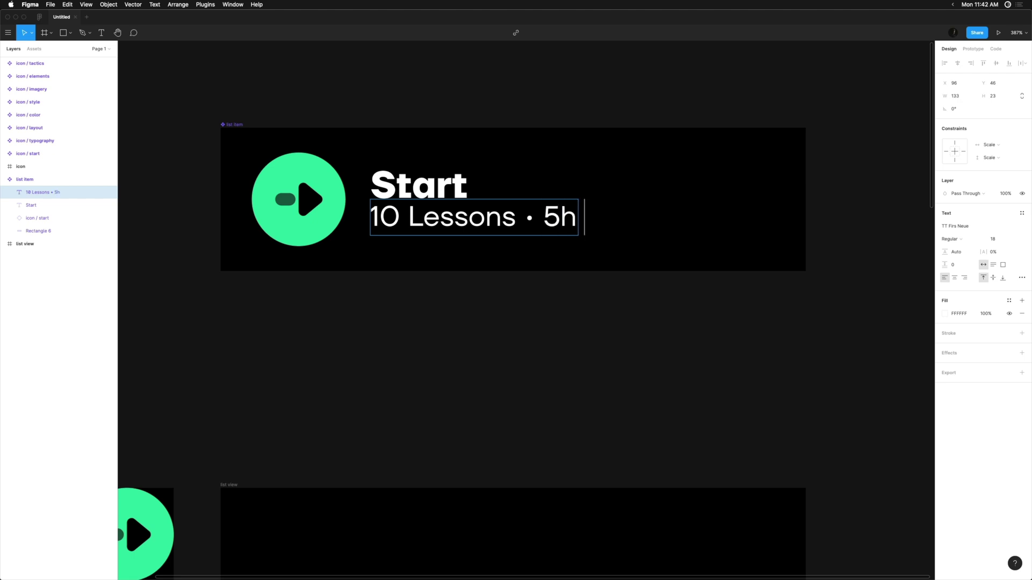
{"action": "type", "text": "m"}
{"action": "key", "text": "Escape"}
{"action": "scroll", "coordinate": [151, 217], "scroll_direction": "down", "scroll_amount": 2}
{"action": "left_click", "coordinate": [1022, 277]}
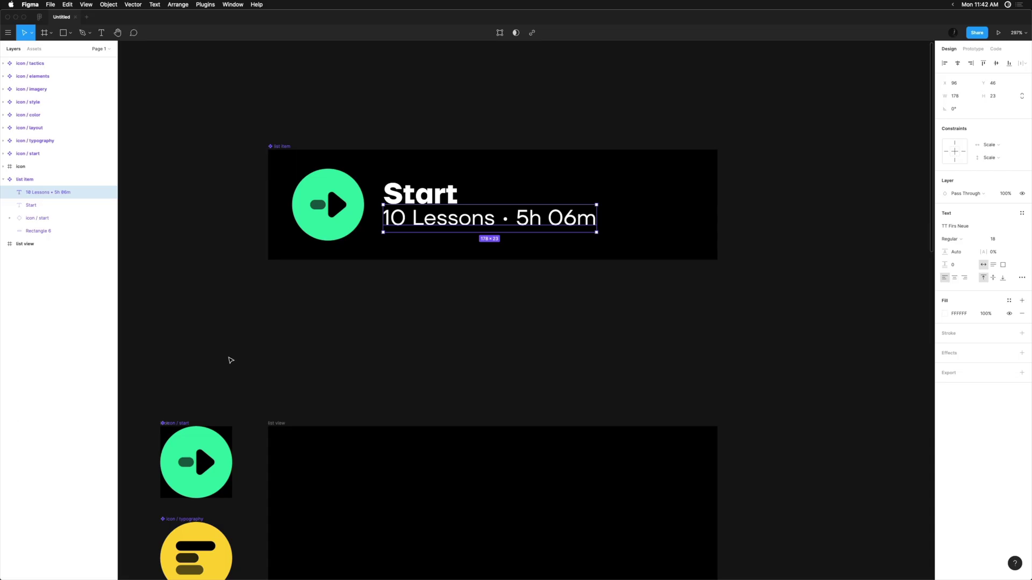
{"action": "left_click", "coordinate": [405, 350]}
{"action": "scroll", "coordinate": [405, 349], "scroll_direction": "right", "scroll_amount": 2}
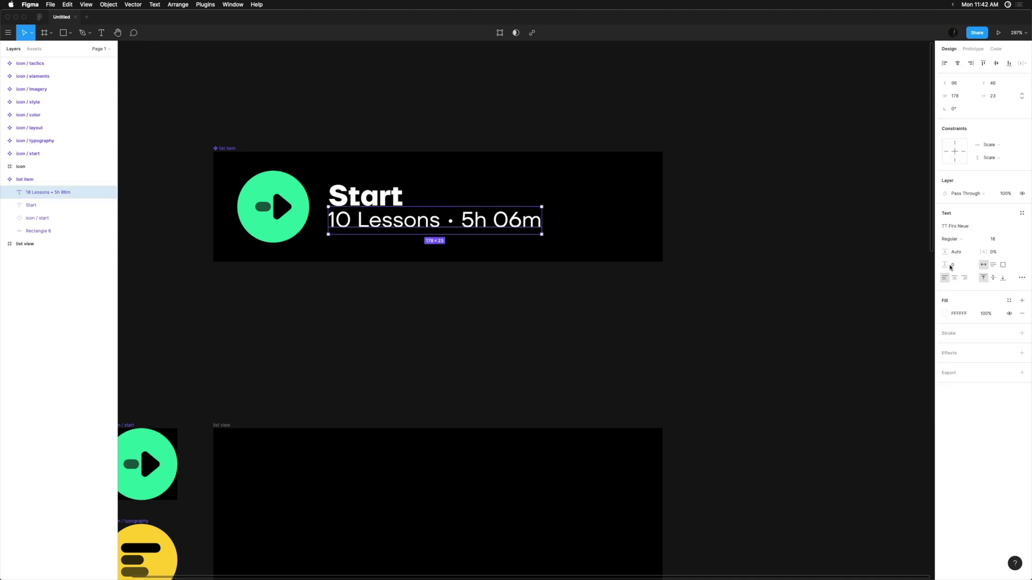
Review the detailed type settings for the Start and metadata labels.
{"action": "left_click", "coordinate": [1021, 278]}
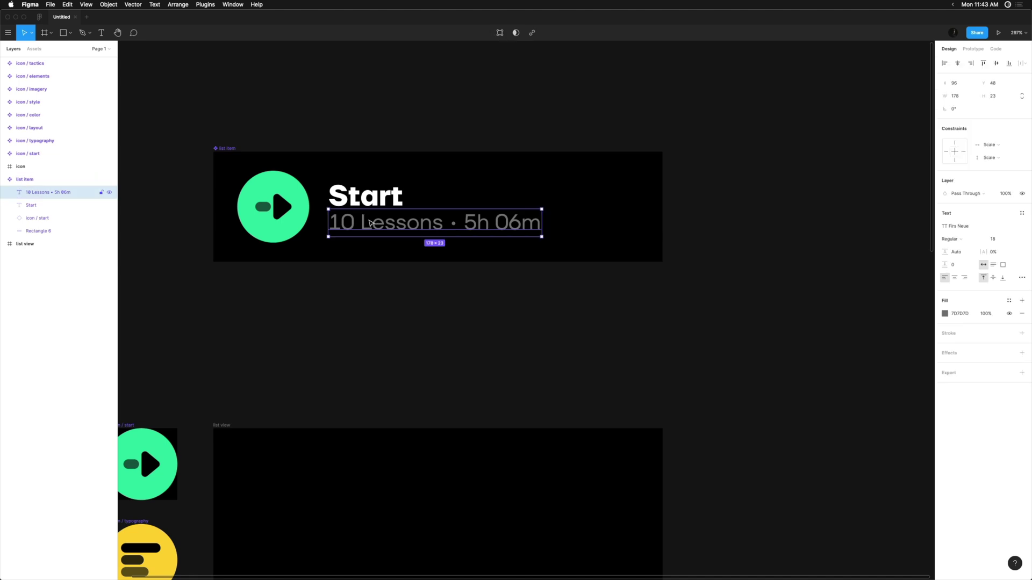
{"action": "left_click", "coordinate": [317, 203], "text": "shift"}
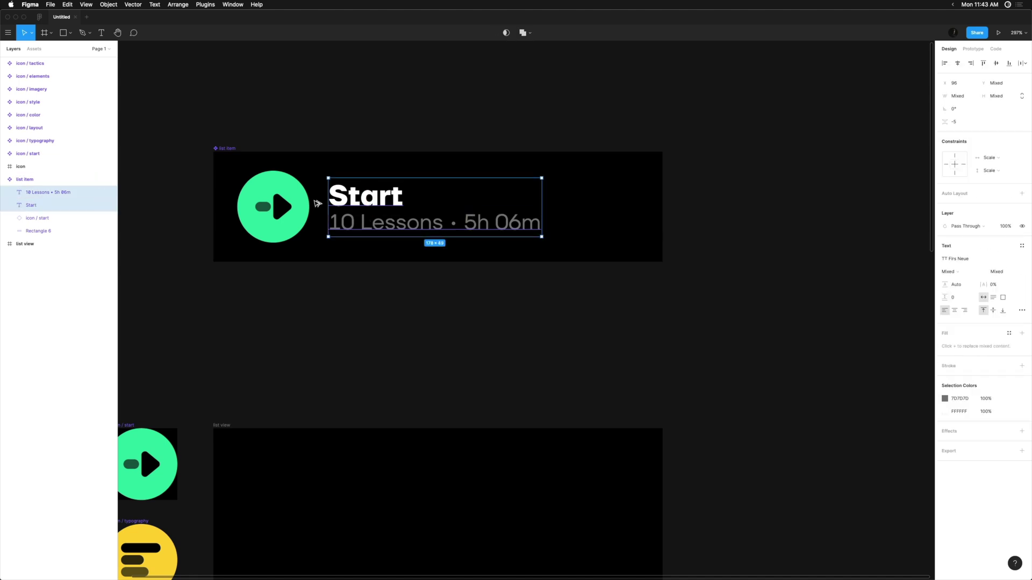
{"action": "left_click", "coordinate": [352, 268]}
{"action": "key", "text": "shift+0"}
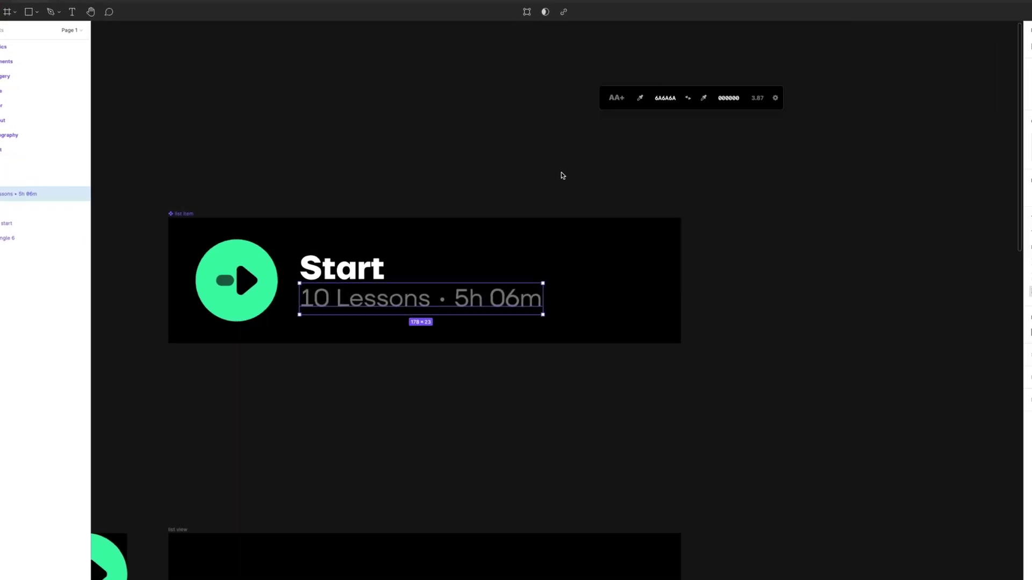
In the contrast checker, set the subtitle colour to 7D7D7D against the 000000 background.
{"action": "left_click_drag", "start_coordinate": [705, 92], "coordinate": [438, 177]}
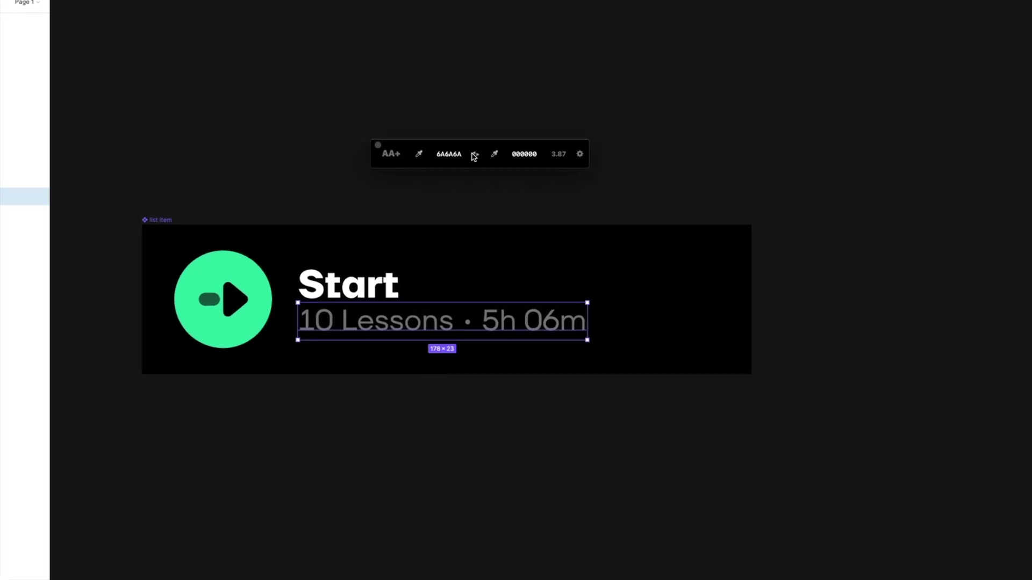
{"action": "left_click", "coordinate": [450, 154]}
{"action": "type", "text": "7D7D7D"}
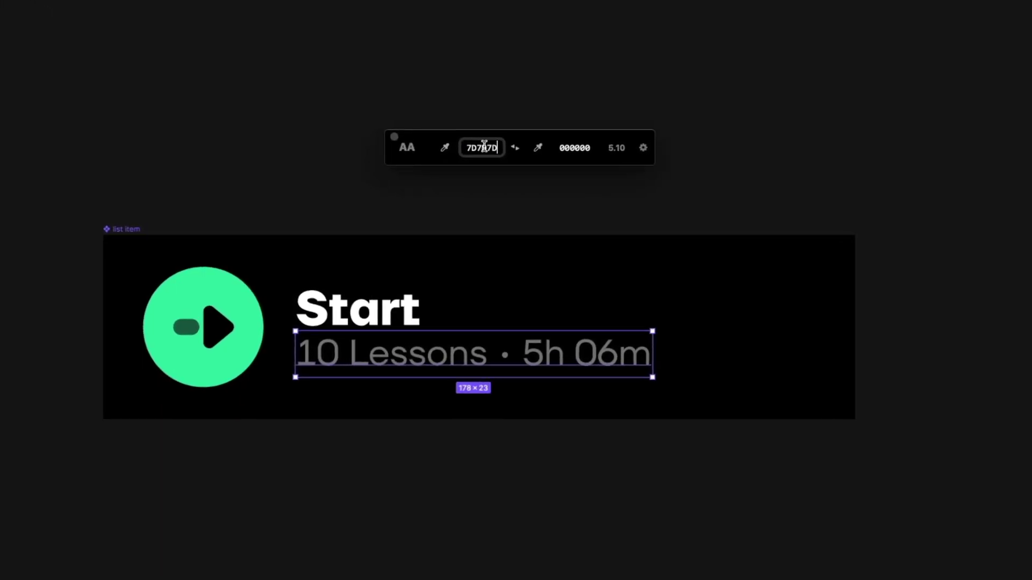
{"action": "left_click", "coordinate": [581, 148]}
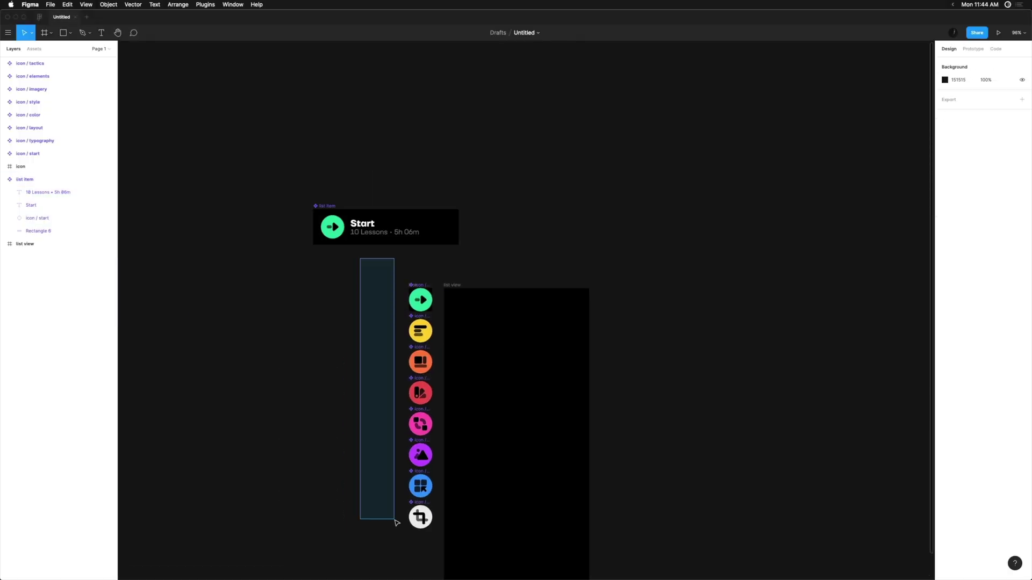
Line the icons up in a column beside the list and delete the empty icon frame.
{"action": "left_click_drag", "start_coordinate": [394, 521], "coordinate": [226, 285]}
{"action": "scroll", "coordinate": [225, 285], "scroll_direction": "up", "scroll_amount": 10}
{"action": "left_click_drag", "start_coordinate": [362, 341], "coordinate": [602, 288]}
{"action": "left_click", "coordinate": [306, 207]}
{"action": "key", "text": "Delete"}
{"action": "scroll", "coordinate": [553, 220], "scroll_direction": "right", "scroll_amount": 5}
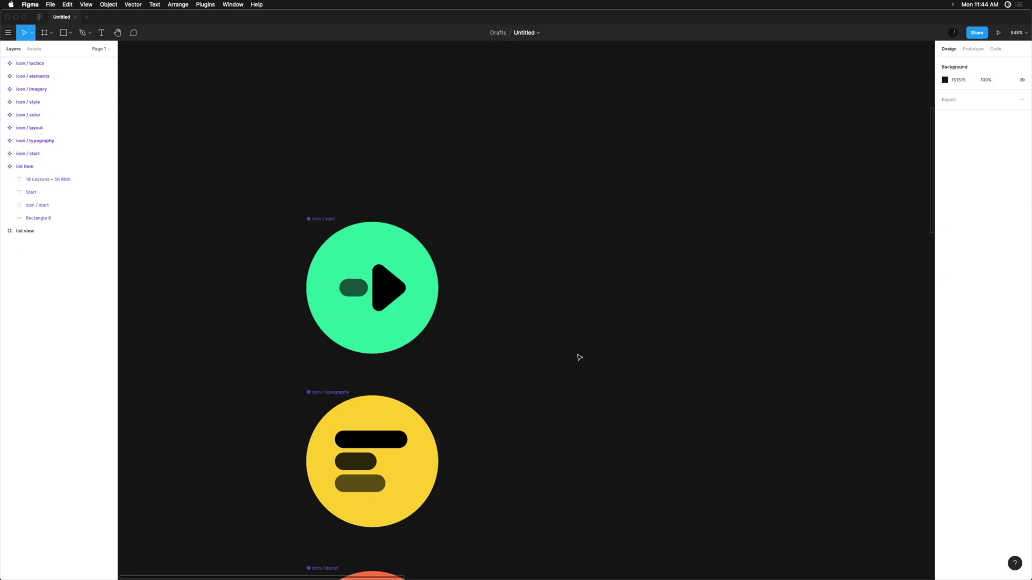
{"action": "scroll", "coordinate": [579, 357], "scroll_direction": "down", "scroll_amount": 10}
Place a list item copy inside list view and duplicate it down to fill the list.
{"action": "left_click", "coordinate": [339, 291]}
{"action": "left_click_drag", "start_coordinate": [340, 291], "coordinate": [561, 360], "text": "alt"}
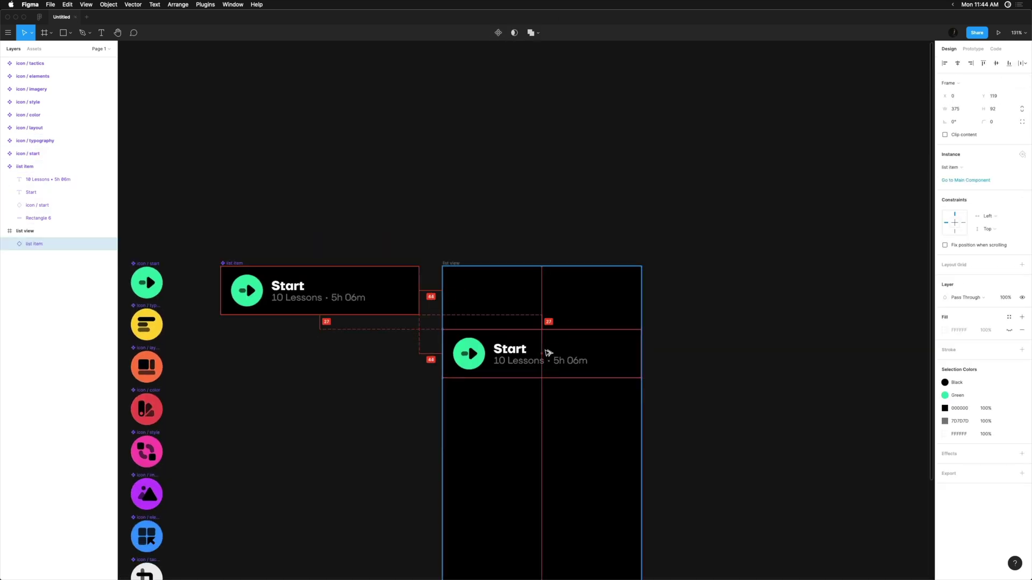
{"action": "left_click", "coordinate": [541, 230]}
{"action": "scroll", "coordinate": [541, 231], "scroll_direction": "right", "scroll_amount": 4}
{"action": "left_click", "coordinate": [541, 355]}
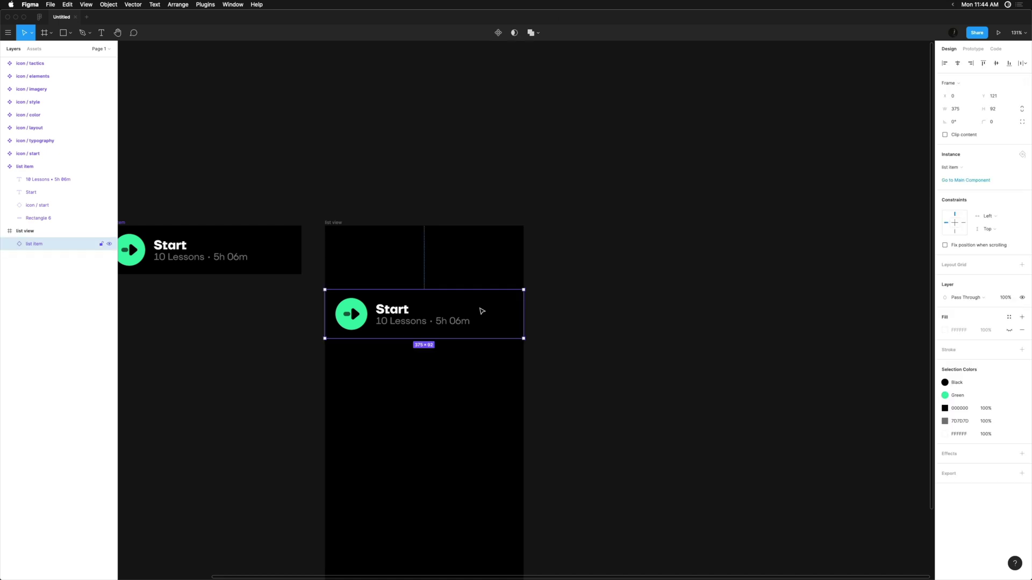
{"action": "scroll", "coordinate": [484, 267], "scroll_direction": "down", "scroll_amount": 3}
{"action": "scroll", "coordinate": [484, 267], "scroll_direction": "left", "scroll_amount": 2}
{"action": "left_click_drag", "start_coordinate": [484, 267], "coordinate": [508, 312], "text": "alt"}
{"action": "scroll", "coordinate": [591, 290], "scroll_direction": "down", "scroll_amount": 3}
{"action": "key", "text": "super+d"}
{"action": "key", "text": "super+d"}
{"action": "key", "text": "super+d"}
{"action": "key", "text": "super+d"}
{"action": "key", "text": "super+d"}
{"action": "key", "text": "super+d"}
{"action": "scroll", "coordinate": [418, 83], "scroll_direction": "up", "scroll_amount": 1}
Lengthen the list view frame so the eighth list item shows.
{"action": "left_click", "coordinate": [417, 82]}
{"action": "scroll", "coordinate": [444, 316], "scroll_direction": "down", "scroll_amount": 5}
{"action": "left_click_drag", "start_coordinate": [444, 316], "coordinate": [444, 393]}
{"action": "key", "text": "Escape"}
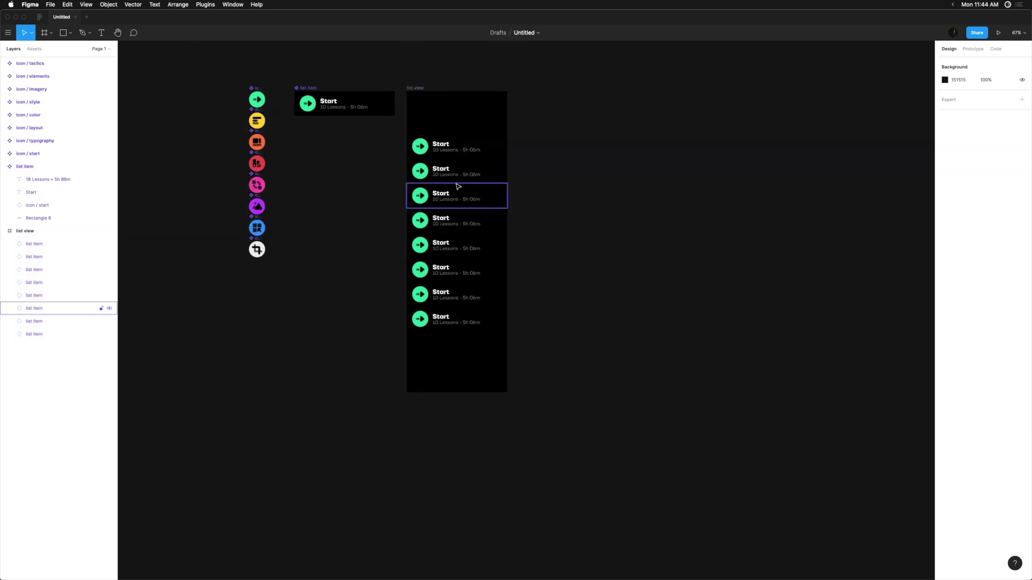
{"action": "left_click", "coordinate": [457, 172]}
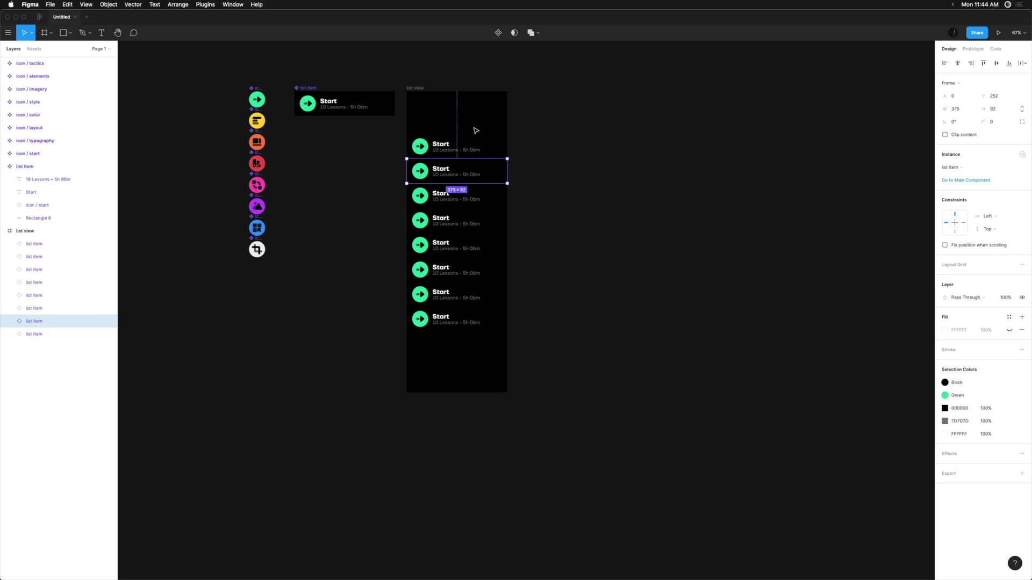
{"action": "scroll", "coordinate": [435, 180], "scroll_direction": "up", "scroll_amount": 10}
Check the Start item's title and icon, and swap the second item's icon to Typography.
{"action": "double_click", "coordinate": [441, 169]}
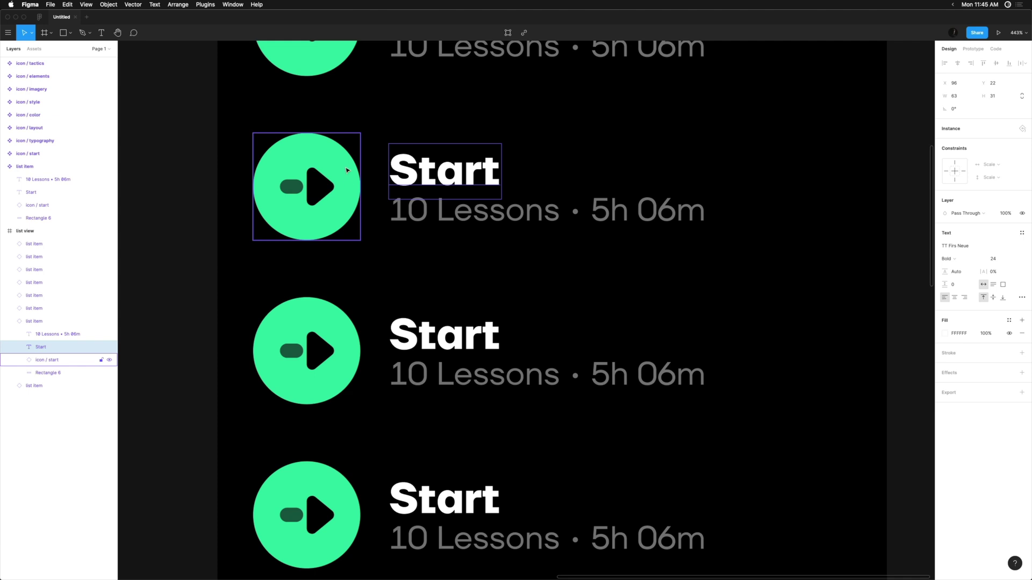
{"action": "left_click", "coordinate": [316, 192]}
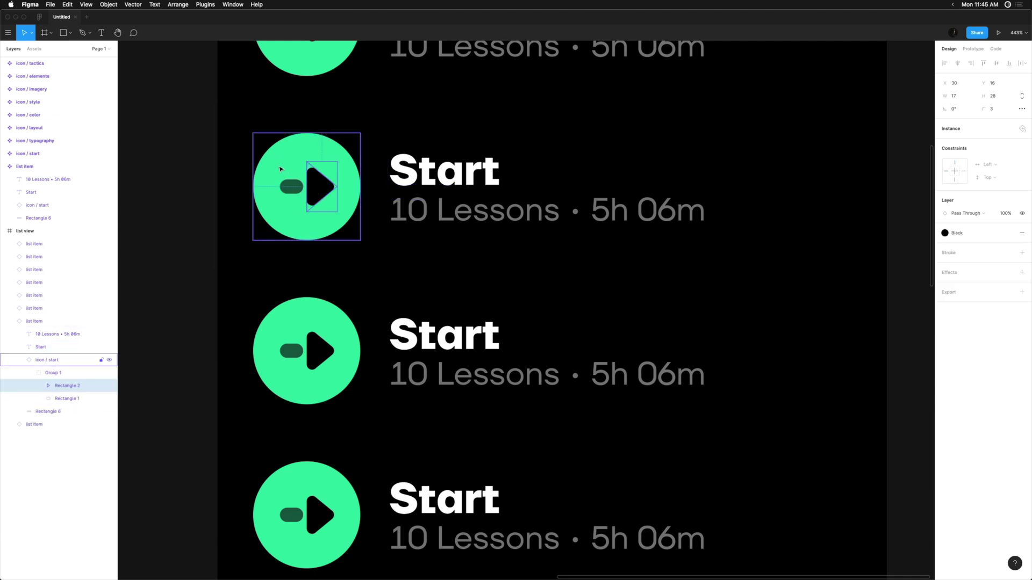
{"action": "double_click", "coordinate": [334, 189]}
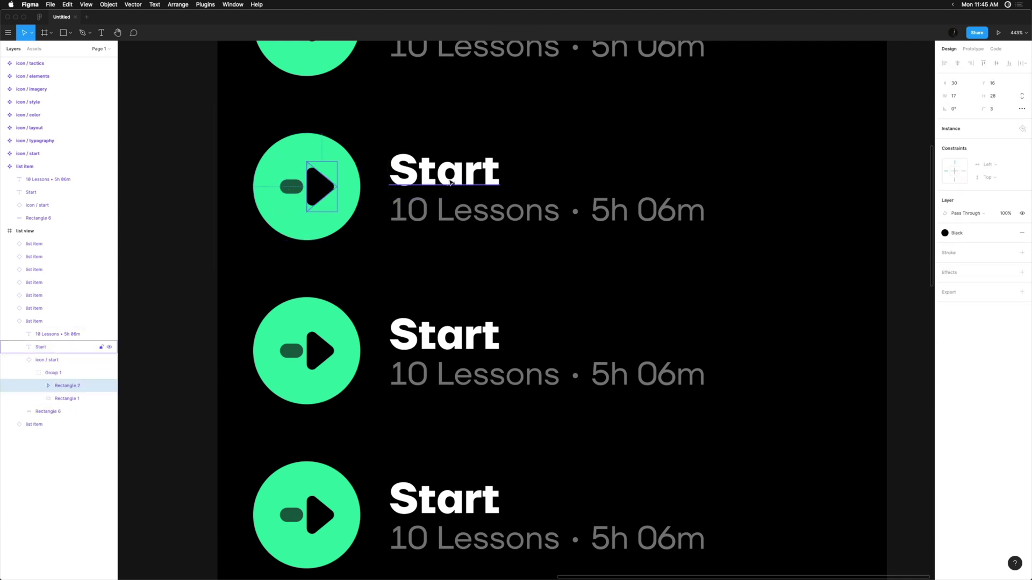
{"action": "left_click", "coordinate": [415, 196]}
{"action": "left_click", "coordinate": [319, 177]}
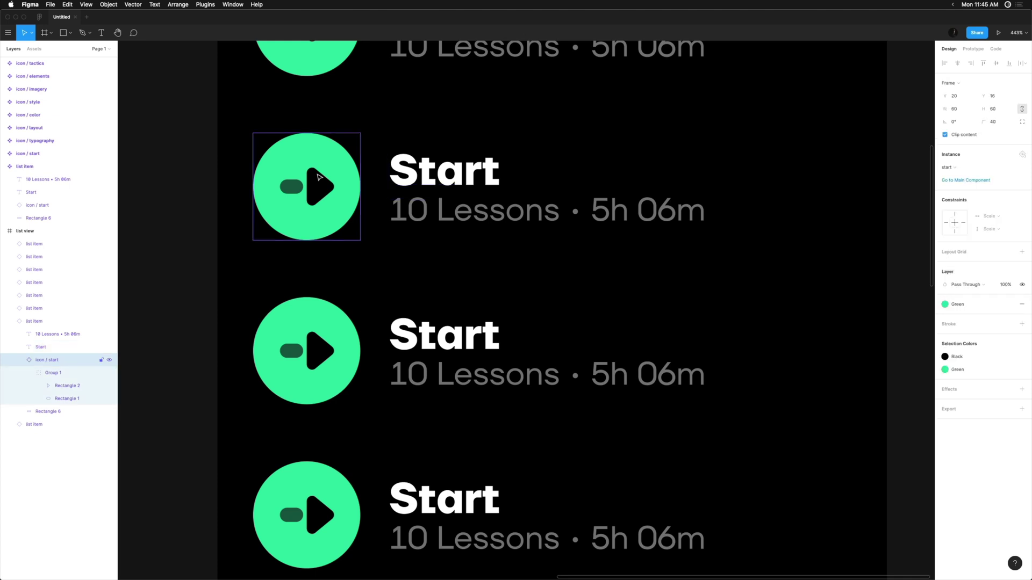
{"action": "left_click", "coordinate": [948, 167]}
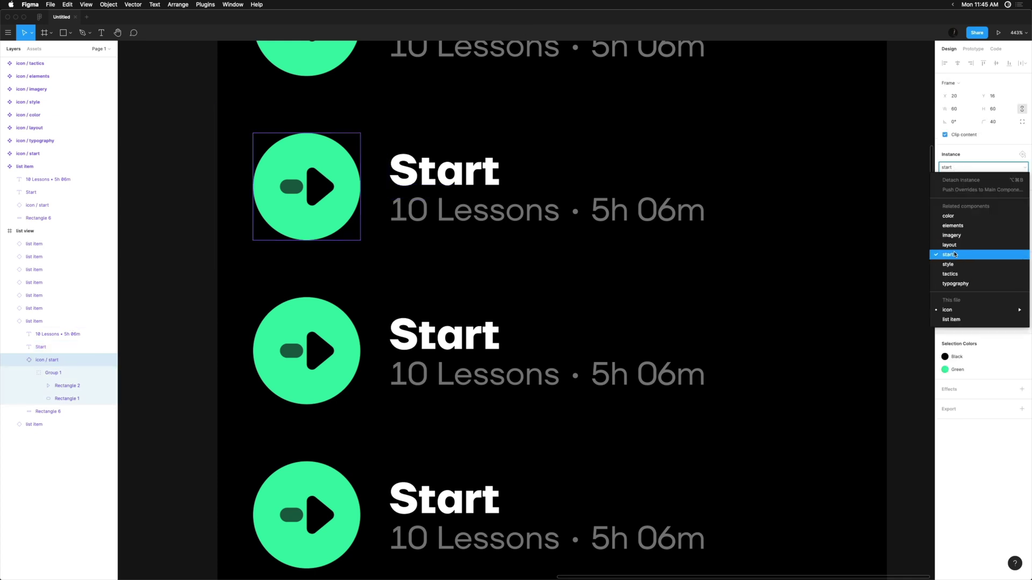
{"action": "left_click", "coordinate": [957, 272]}
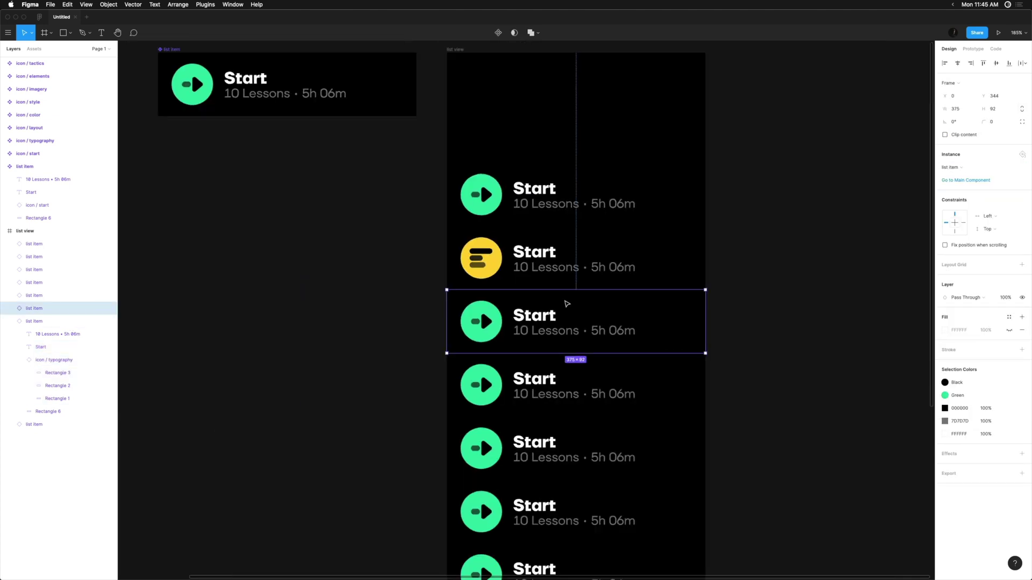
Retitle the list items Typography, Layout, Color, Style, Imagery, Elements and Tactics.
{"action": "double_click", "coordinate": [534, 251]}
{"action": "type", "text": "Typography"}
{"action": "double_click", "coordinate": [534, 315]}
{"action": "type", "text": "Layout"}
{"action": "double_click", "coordinate": [534, 378]}
{"action": "type", "text": "Color"}
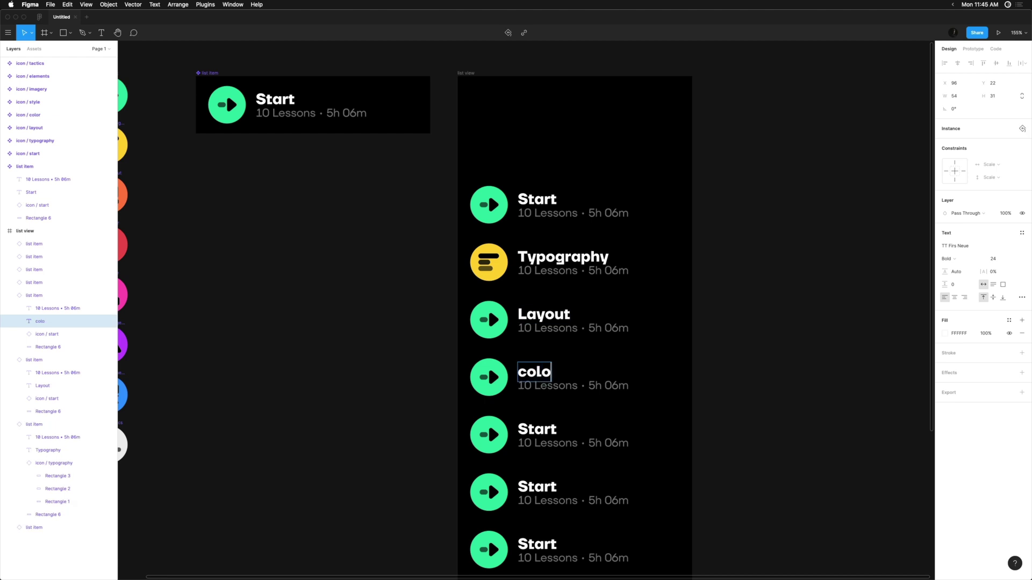
{"action": "scroll", "coordinate": [384, 294], "scroll_direction": "down", "scroll_amount": 2}
{"action": "double_click", "coordinate": [395, 285]}
{"action": "type", "text": "Style"}
{"action": "double_click", "coordinate": [397, 340]}
{"action": "double_click", "coordinate": [397, 399]}
{"action": "type", "text": "Elements"}
{"action": "double_click", "coordinate": [397, 456]}
{"action": "type", "text": "Tactics"}
Swap the Layout, Color and Style items' icons to their matching components.
{"action": "left_click", "coordinate": [350, 174]}
{"action": "scroll", "coordinate": [350, 207], "scroll_direction": "up", "scroll_amount": 1}
{"action": "scroll", "coordinate": [439, 243], "scroll_direction": "down", "scroll_amount": 5}
{"action": "left_click", "coordinate": [947, 167]}
{"action": "left_click", "coordinate": [952, 226]}
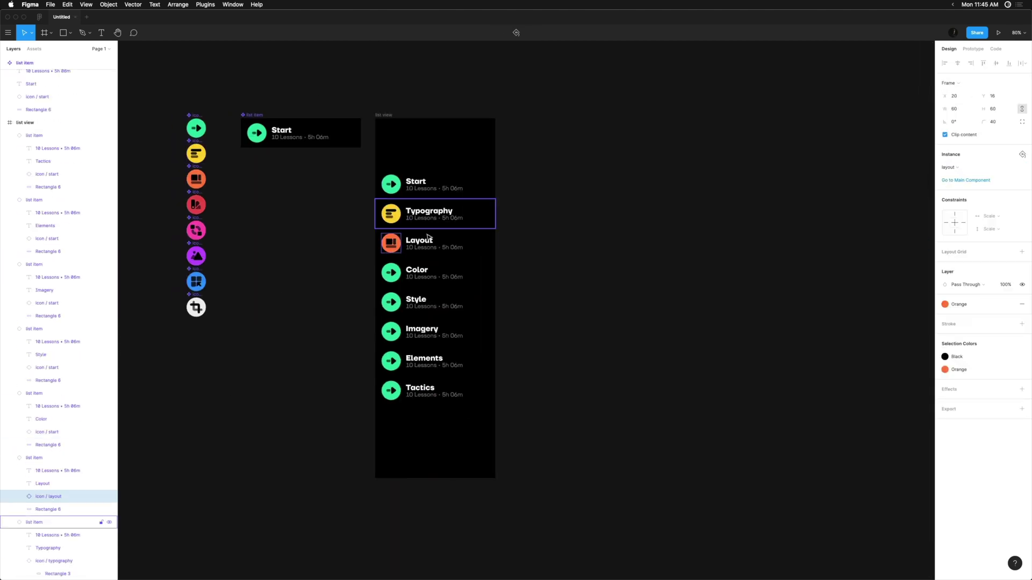
{"action": "left_click", "coordinate": [390, 273]}
{"action": "left_click", "coordinate": [947, 167]}
{"action": "left_click", "coordinate": [954, 233]}
{"action": "scroll", "coordinate": [703, 261], "scroll_direction": "up", "scroll_amount": 5}
{"action": "left_click", "coordinate": [948, 167]}
{"action": "left_click", "coordinate": [954, 265]}
Swap the Imagery, Elements and Tactics items' icons to their matching components.
{"action": "left_click", "coordinate": [505, 404]}
{"action": "left_click", "coordinate": [947, 167]}
{"action": "left_click", "coordinate": [954, 224]}
{"action": "left_click", "coordinate": [502, 415]}
{"action": "left_click", "coordinate": [947, 167]}
{"action": "left_click", "coordinate": [954, 212]}
{"action": "left_click", "coordinate": [530, 459]}
{"action": "left_click", "coordinate": [947, 167]}
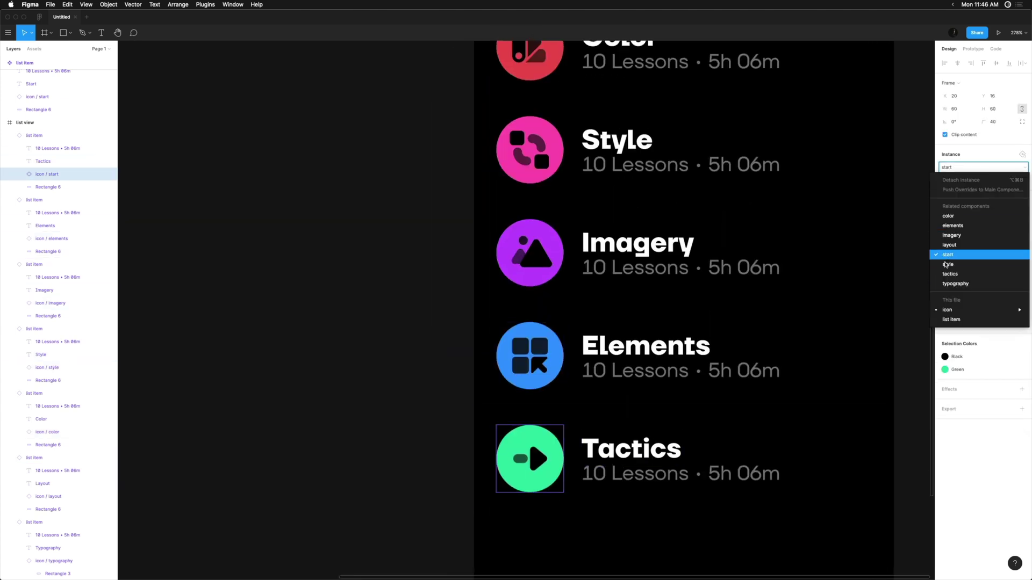
{"action": "left_click", "coordinate": [954, 253]}
Return the canvas view to 100% zoom over the list.
{"action": "scroll", "coordinate": [292, 306], "scroll_direction": "down", "scroll_amount": 5}
{"action": "left_click", "coordinate": [292, 307]}
{"action": "scroll", "coordinate": [306, 224], "scroll_direction": "up", "scroll_amount": 1}
{"action": "key", "text": "shift+0"}
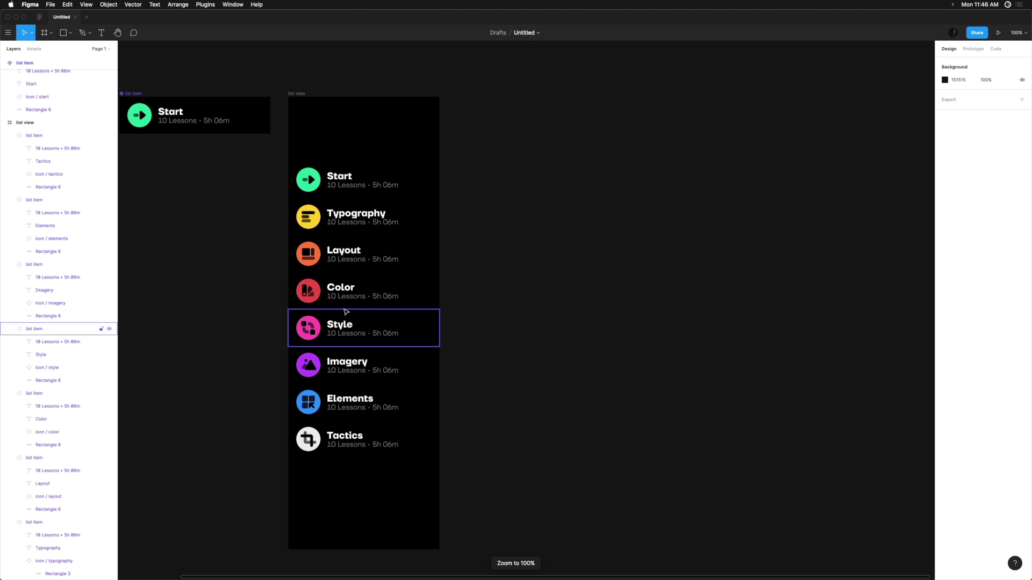
{"action": "scroll", "coordinate": [434, 171], "scroll_direction": "left", "scroll_amount": 5}
{"action": "scroll", "coordinate": [537, 410], "scroll_direction": "up", "scroll_amount": 4}
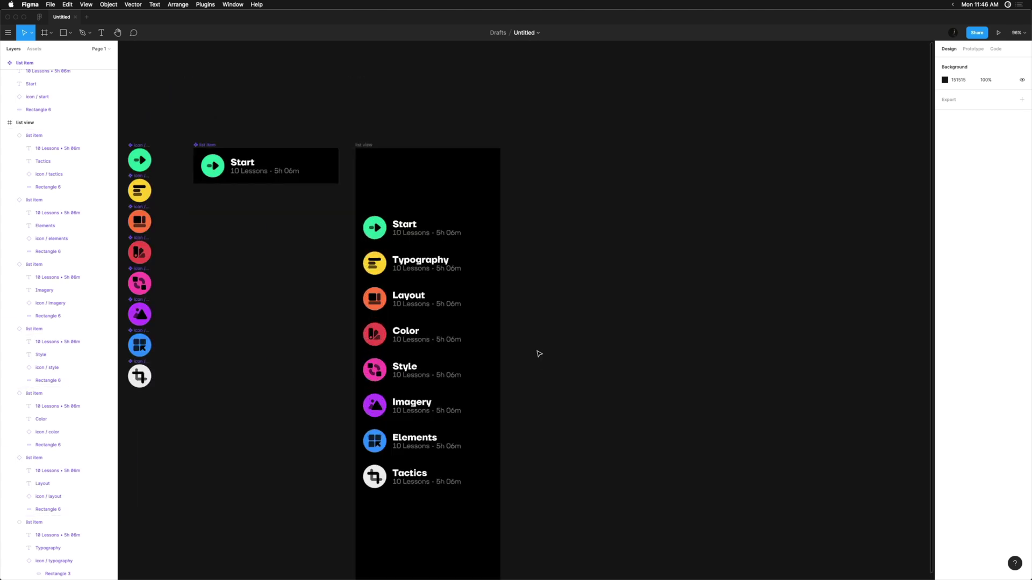
Spread all eight list items 16 apart.
{"action": "left_click_drag", "start_coordinate": [437, 495], "coordinate": [429, 246]}
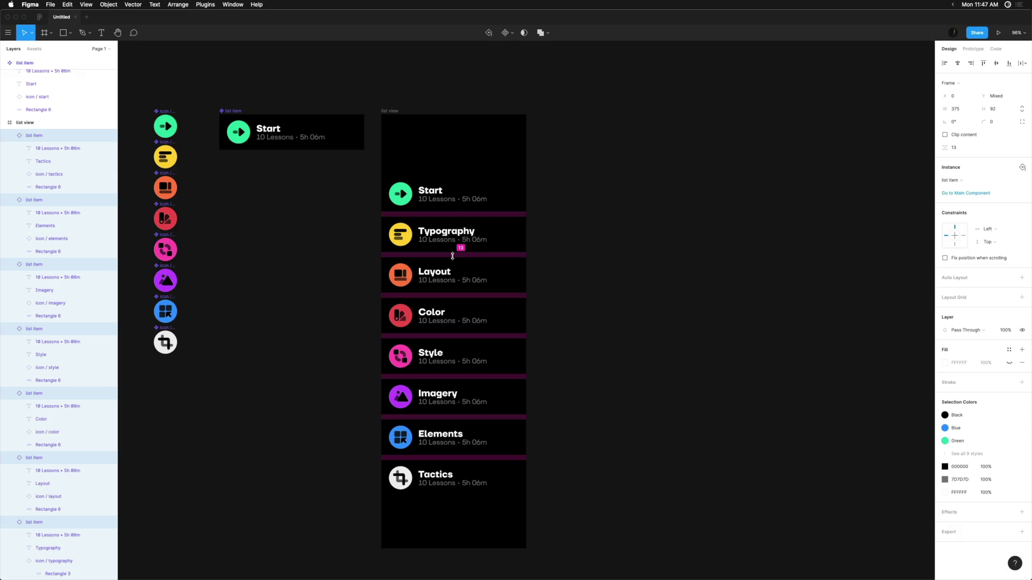
{"action": "left_click_drag", "start_coordinate": [453, 243], "coordinate": [452, 258]}
{"action": "left_click", "coordinate": [438, 215]}
{"action": "scroll", "coordinate": [438, 214], "scroll_direction": "up", "scroll_amount": 5}
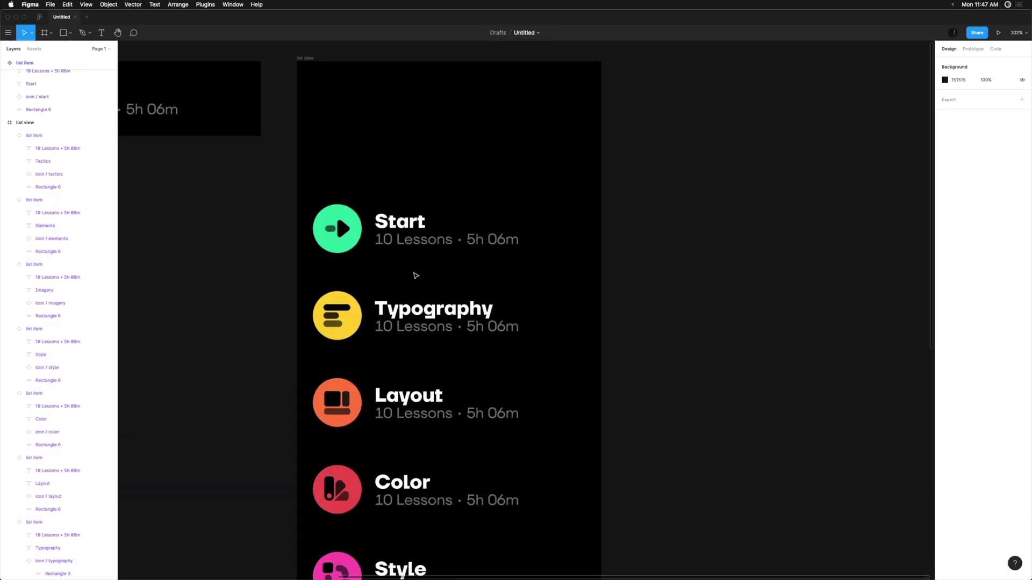
Draw a thin divider line under Start and repeat it under every list item.
{"action": "left_click_drag", "start_coordinate": [310, 268], "coordinate": [586, 273]}
{"action": "scroll", "coordinate": [588, 274], "scroll_direction": "down", "scroll_amount": 5}
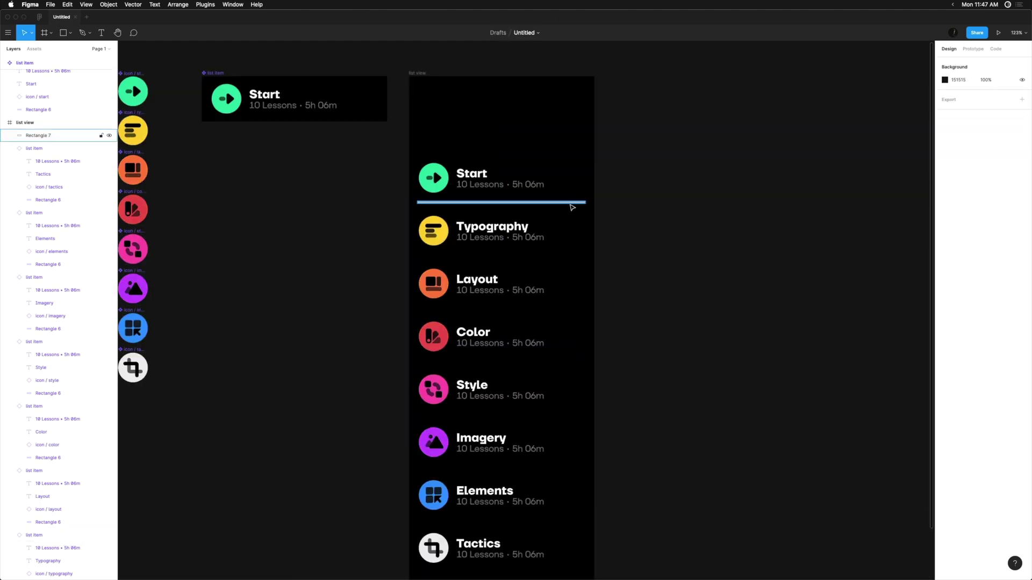
{"action": "left_click_drag", "start_coordinate": [531, 207], "coordinate": [532, 260]}
{"action": "key", "text": "super+d"}
{"action": "key", "text": "super+d"}
{"action": "key", "text": "super+d"}
{"action": "key", "text": "super+d"}
{"action": "key", "text": "super+d"}
{"action": "key", "text": "super+d"}
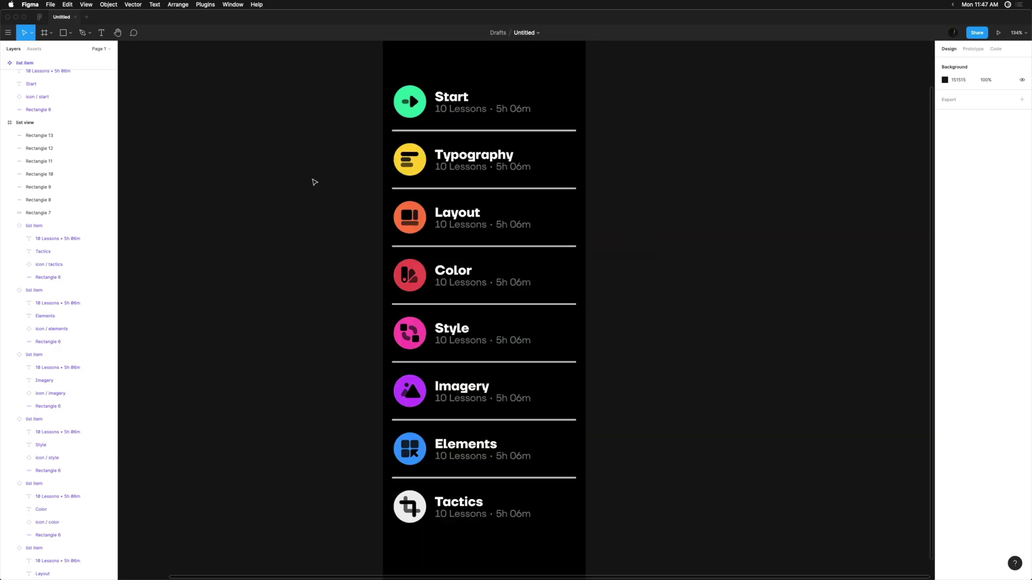
{"action": "key", "text": "super+a"}
{"action": "left_click", "coordinate": [379, 358]}
{"action": "scroll", "coordinate": [306, 145], "scroll_direction": "up", "scroll_amount": 5}
{"action": "left_click", "coordinate": [341, 210]}
Restyle the list item's background rectangle: new fill, no outline, position 0,0, corner radius 0.
{"action": "left_click", "coordinate": [343, 212]}
{"action": "scroll", "coordinate": [346, 177], "scroll_direction": "up", "scroll_amount": 5}
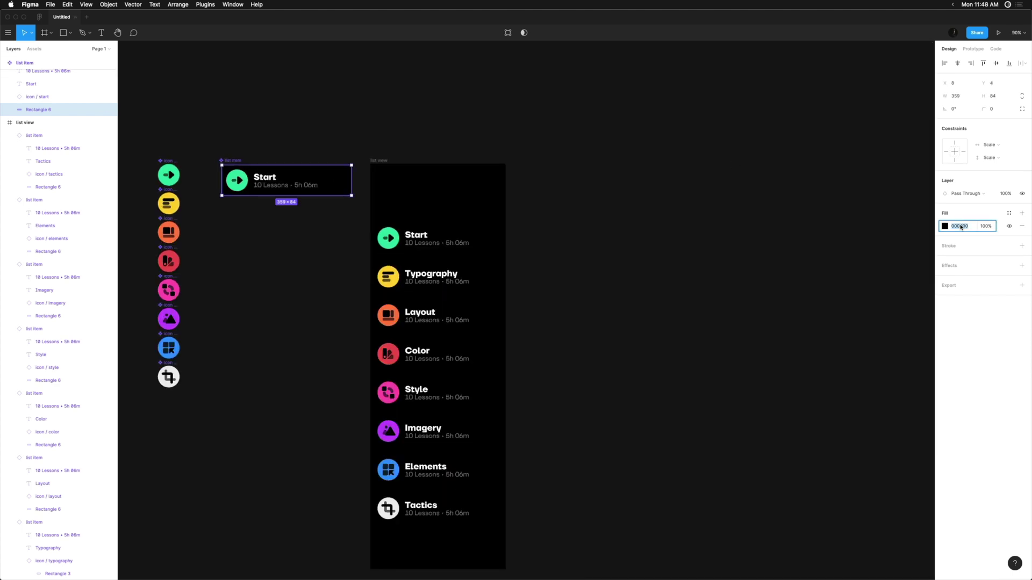
{"action": "left_click", "coordinate": [994, 109]}
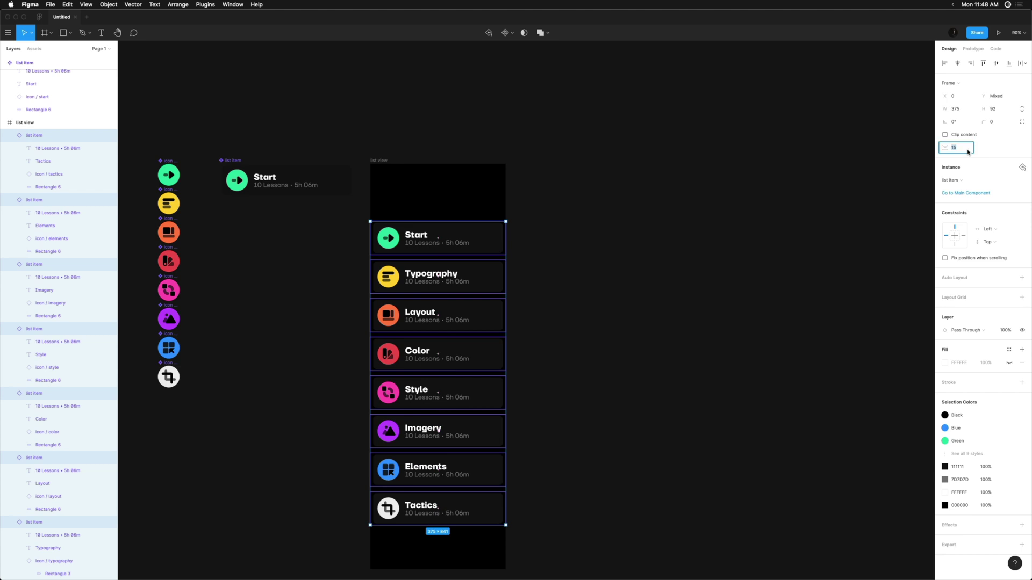
{"action": "scroll", "coordinate": [537, 235], "scroll_direction": "up", "scroll_amount": 5}
{"action": "scroll", "coordinate": [500, 250], "scroll_direction": "down", "scroll_amount": 5}
{"action": "left_click", "coordinate": [325, 231]}
{"action": "left_click", "coordinate": [765, 304]}
{"action": "scroll", "coordinate": [765, 304], "scroll_direction": "down", "scroll_amount": 3}
{"action": "scroll", "coordinate": [722, 259], "scroll_direction": "up", "scroll_amount": 5}
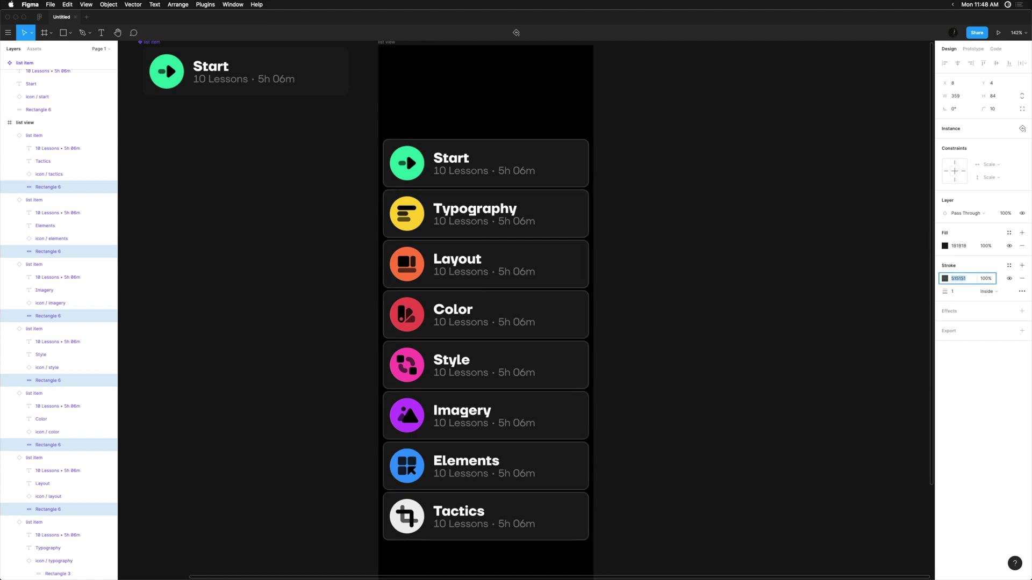
{"action": "key", "text": "shift+0"}
{"action": "key", "text": "alt+a"}
{"action": "key", "text": "alt+w"}
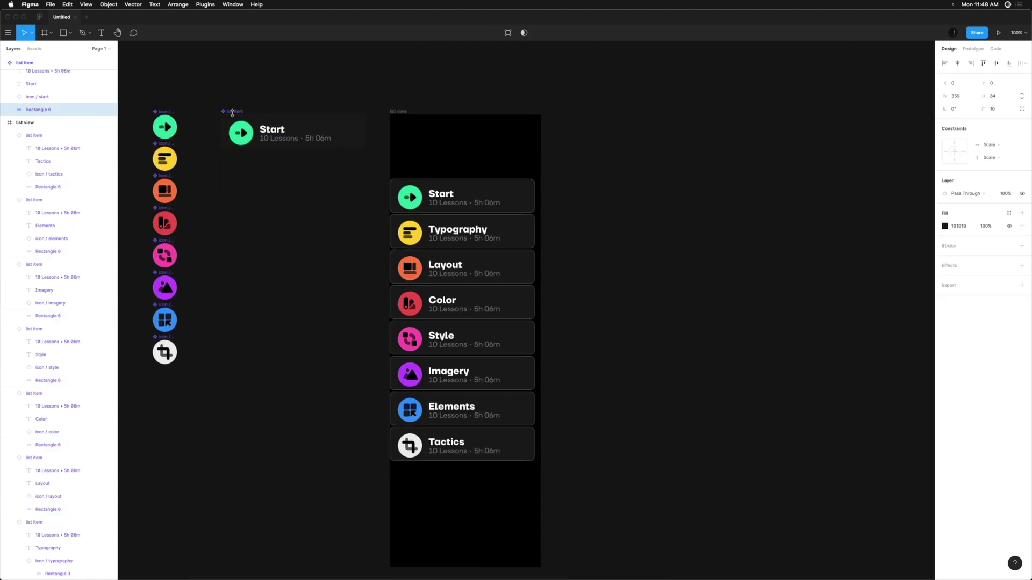
{"action": "type", "text": "0"}
{"action": "key", "text": "Return"}
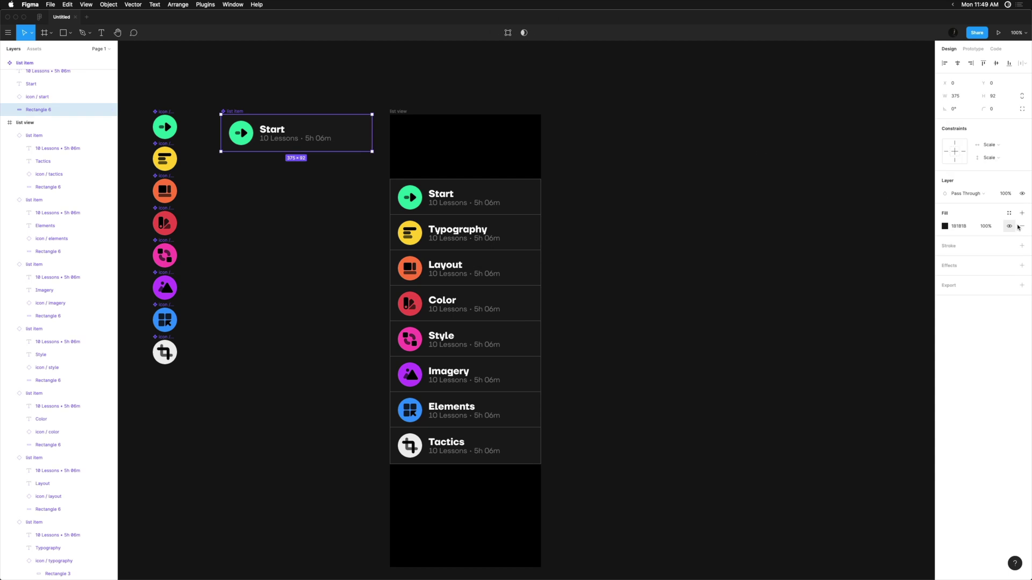
{"action": "left_click", "coordinate": [553, 156]}
Paste the Shift Nudge logo into list view and nudge the lesson items down beneath it.
{"action": "key", "text": "super+v"}
{"action": "scroll", "coordinate": [560, 178], "scroll_direction": "up", "scroll_amount": 3}
{"action": "key", "text": "shift+2"}
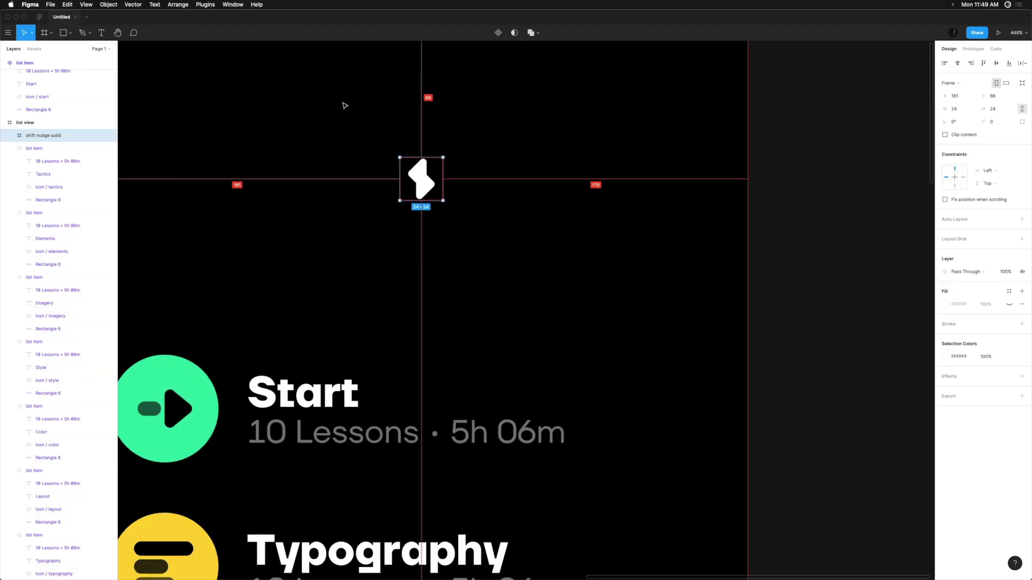
{"action": "scroll", "coordinate": [430, 225], "scroll_direction": "down", "scroll_amount": 5}
{"action": "left_click_drag", "start_coordinate": [509, 136], "coordinate": [467, 247]}
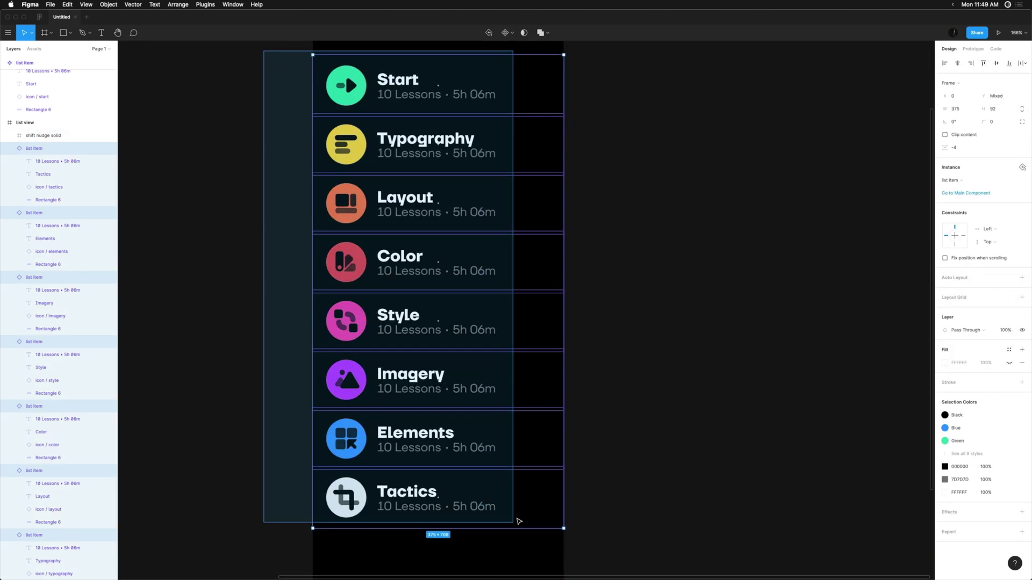
{"action": "key", "text": "shift+Down"}
{"action": "left_click", "coordinate": [563, 249]}
{"action": "scroll", "coordinate": [562, 249], "scroll_direction": "down", "scroll_amount": 4}
{"action": "scroll", "coordinate": [562, 249], "scroll_direction": "right", "scroll_amount": 4}
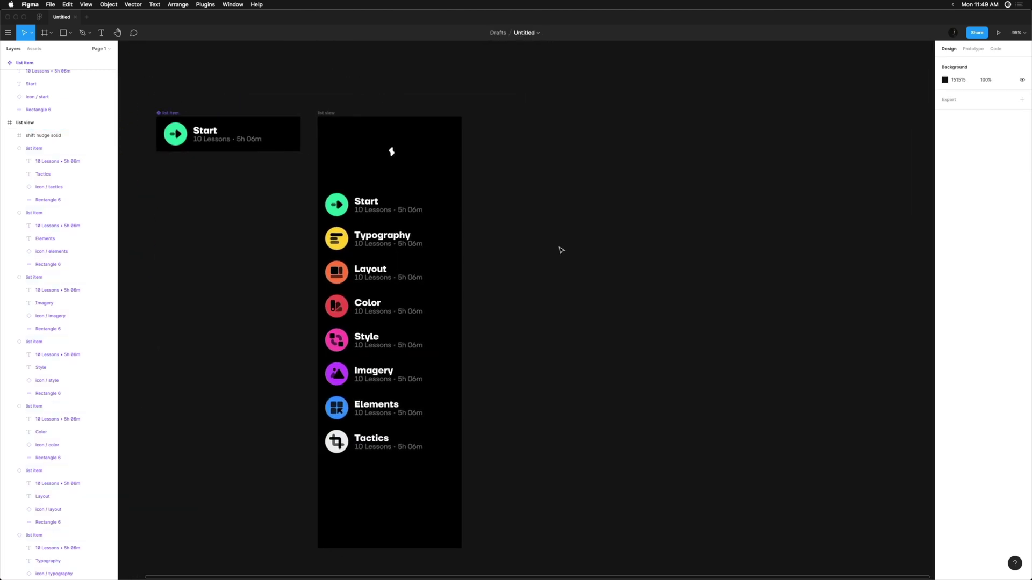
{"action": "left_click", "coordinate": [317, 113]}
{"action": "key", "text": "super+d"}
{"action": "key", "text": "super+z"}
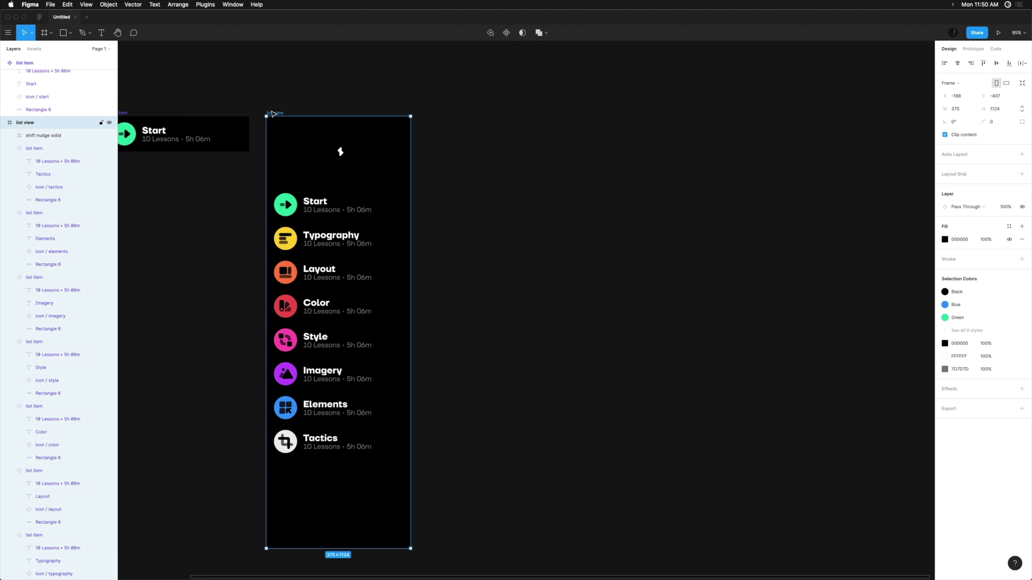
Duplicate the screen, naming the copy 'detail' and the original 'list'.
{"action": "key", "text": "super+d"}
{"action": "key", "text": "super+r"}
{"action": "type", "text": "deta"}
{"action": "left_click", "coordinate": [25, 135]}
{"action": "double_click", "coordinate": [25, 135]}
{"action": "type", "text": "list"}
{"action": "key", "text": "Return"}
Delete every lesson item from detail except Style and move Style up.
{"action": "left_click_drag", "start_coordinate": [565, 143], "coordinate": [484, 483]}
{"action": "key", "text": "Delete"}
{"action": "left_click_drag", "start_coordinate": [519, 339], "coordinate": [519, 255]}
{"action": "key", "text": "Escape"}
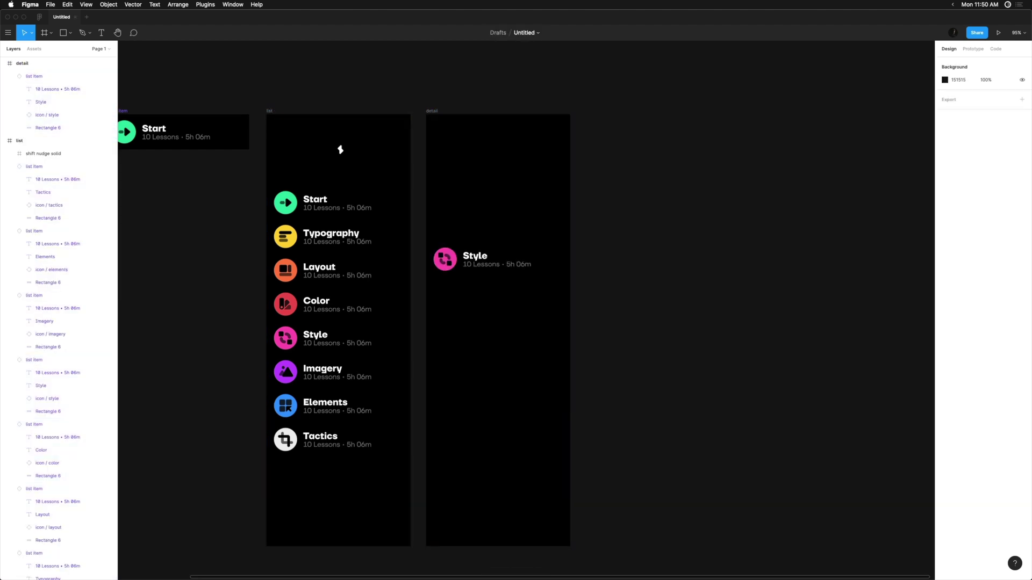
Draw a 375×375 square across detail's top and apply the Pink colour style.
{"action": "key", "text": "r"}
{"action": "left_click_drag", "start_coordinate": [428, 137], "coordinate": [570, 223]}
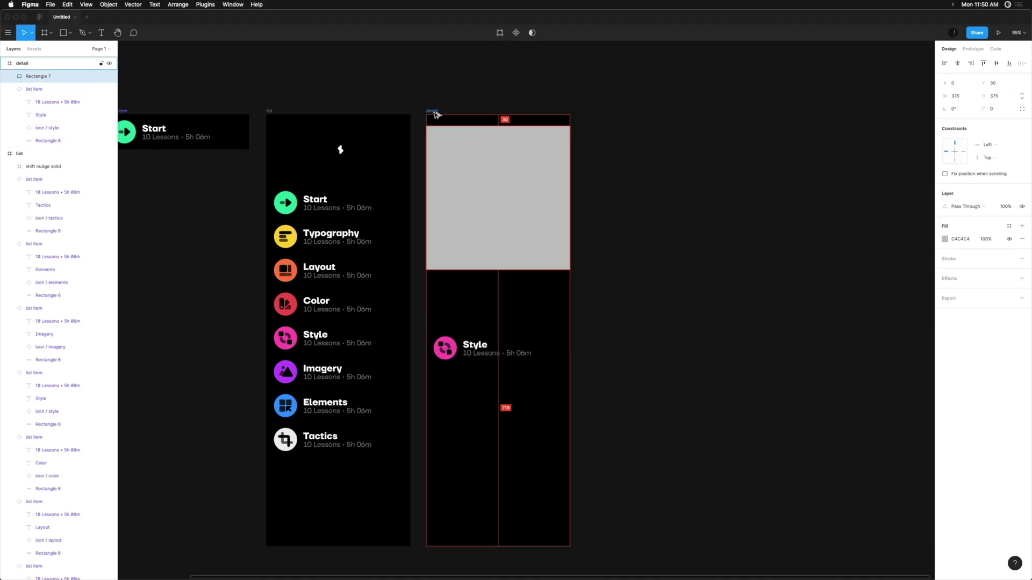
{"action": "left_click", "coordinate": [1003, 288]}
{"action": "key", "text": "Escape"}
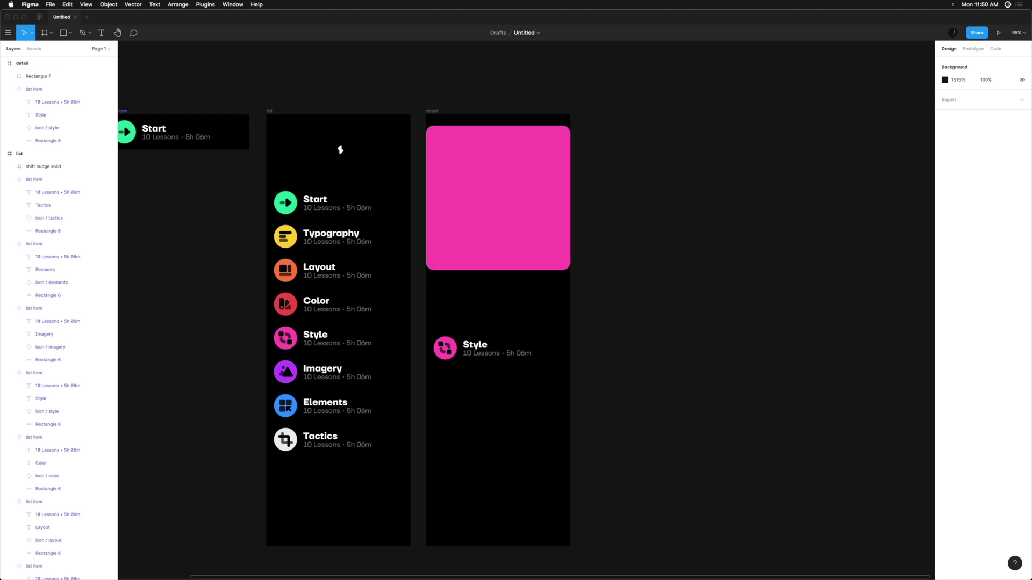
Drag the Style icon layer into the pink square and scale it proportionally to 122×122.
{"action": "left_click_drag", "start_coordinate": [446, 349], "coordinate": [508, 206]}
{"action": "key", "text": "Escape"}
{"action": "left_click", "coordinate": [448, 353]}
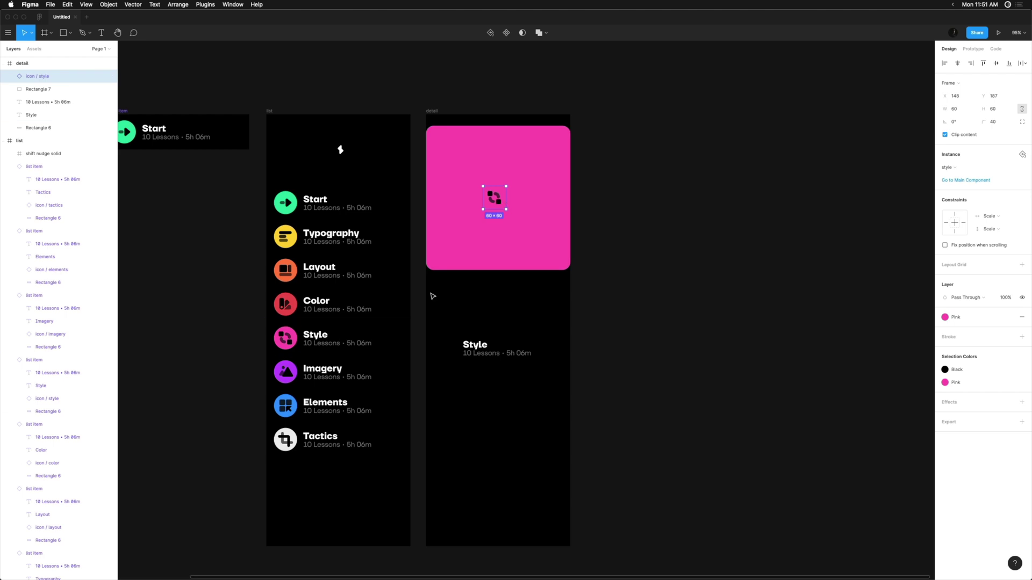
{"action": "key", "text": "Escape"}
{"action": "left_click", "coordinate": [495, 199]}
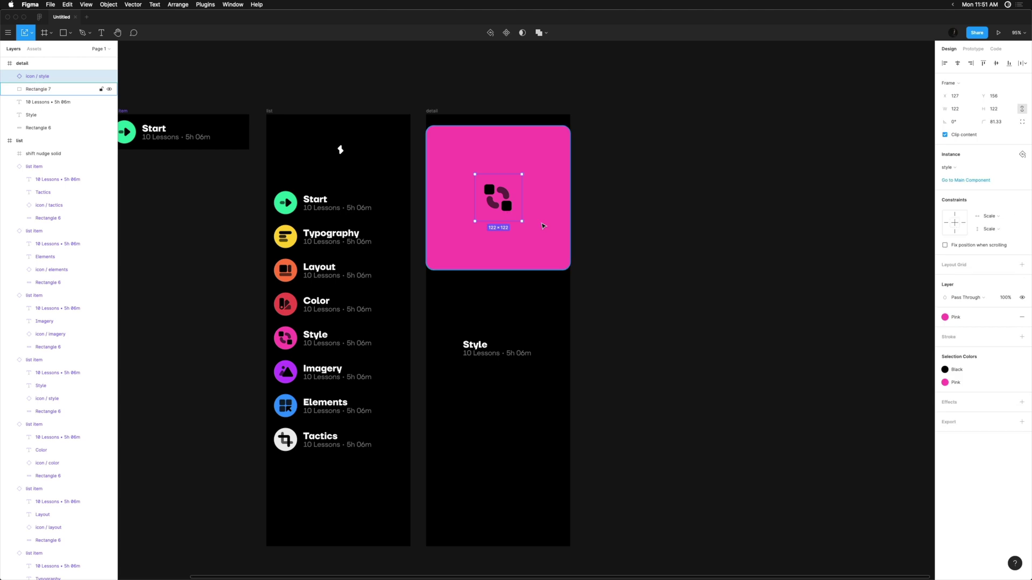
{"action": "scroll", "coordinate": [504, 200], "scroll_direction": "up", "scroll_amount": 5}
{"action": "left_click", "coordinate": [732, 195]}
{"action": "scroll", "coordinate": [641, 188], "scroll_direction": "down", "scroll_amount": 5}
{"action": "left_click", "coordinate": [586, 300]}
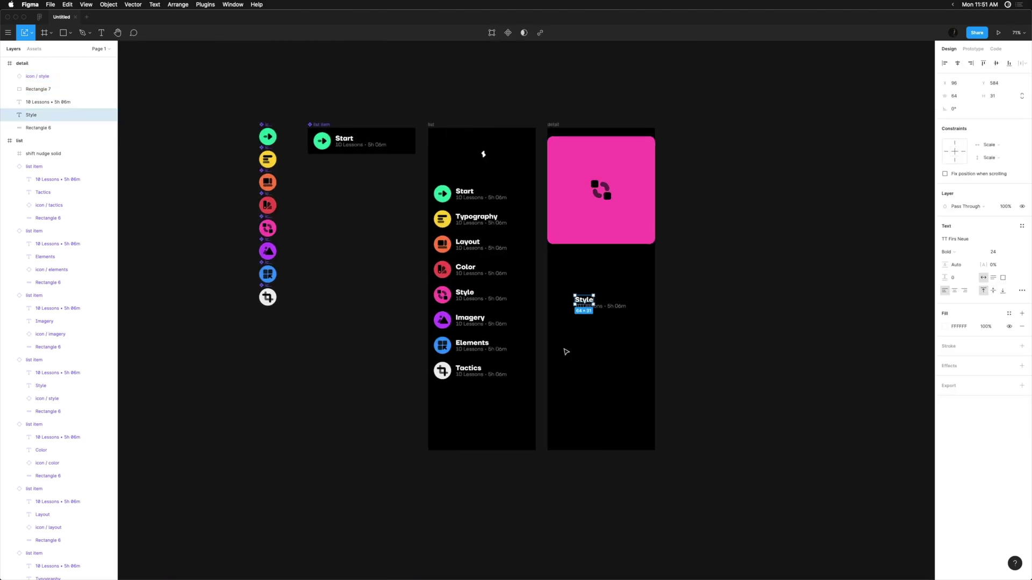
{"action": "left_click", "coordinate": [584, 300]}
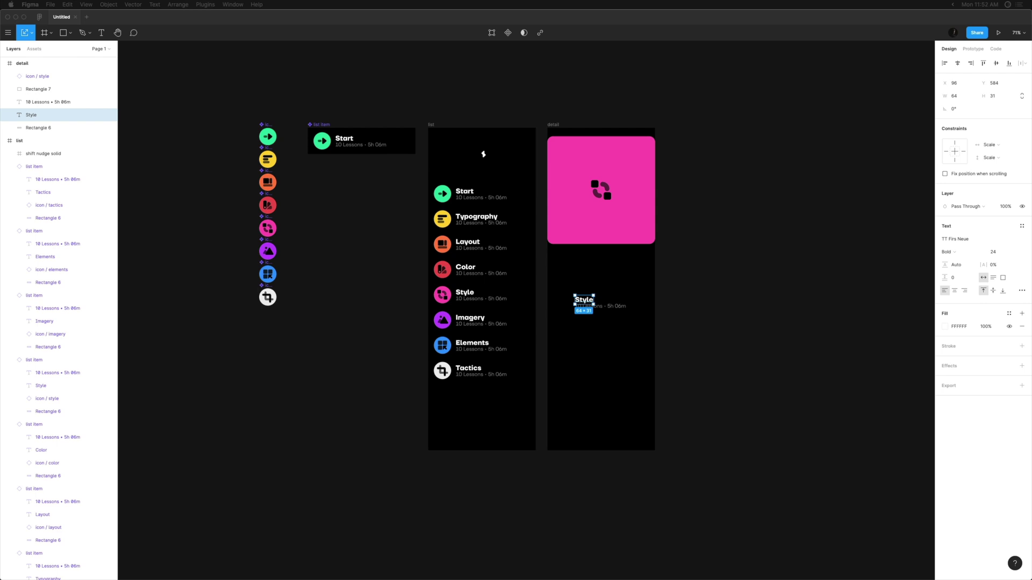
Set the Style title to size 48 and move it with its subtitle under the pink square.
{"action": "key", "text": "Return"}
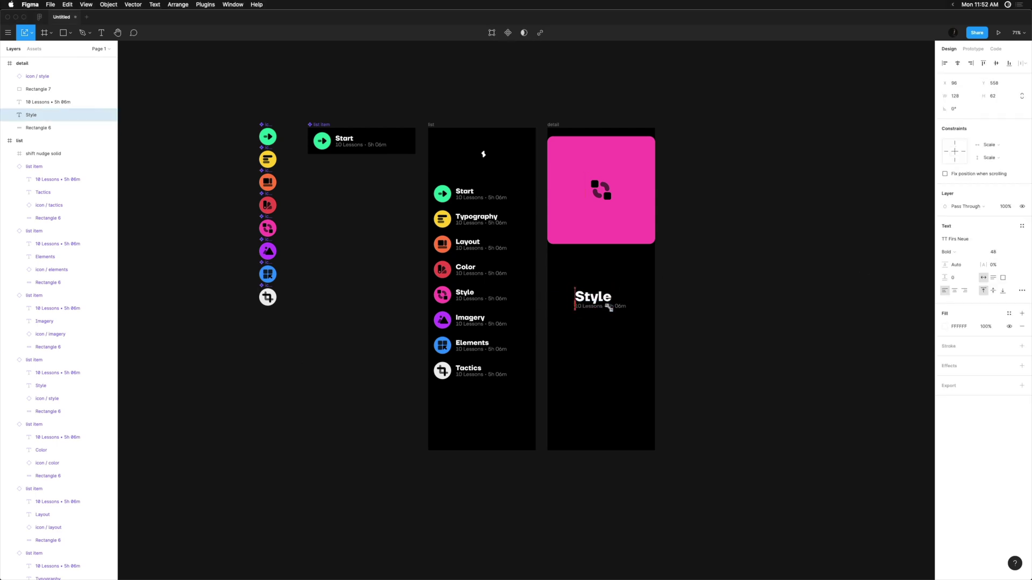
{"action": "scroll", "coordinate": [482, 152], "scroll_direction": "up", "scroll_amount": 5}
{"action": "scroll", "coordinate": [403, 119], "scroll_direction": "up", "scroll_amount": 3}
{"action": "double_click", "coordinate": [186, 114]}
{"action": "left_click", "coordinate": [578, 389], "text": "shift"}
{"action": "left_click", "coordinate": [566, 372], "text": "shift"}
{"action": "left_click_drag", "start_coordinate": [538, 358], "coordinate": [497, 298]}
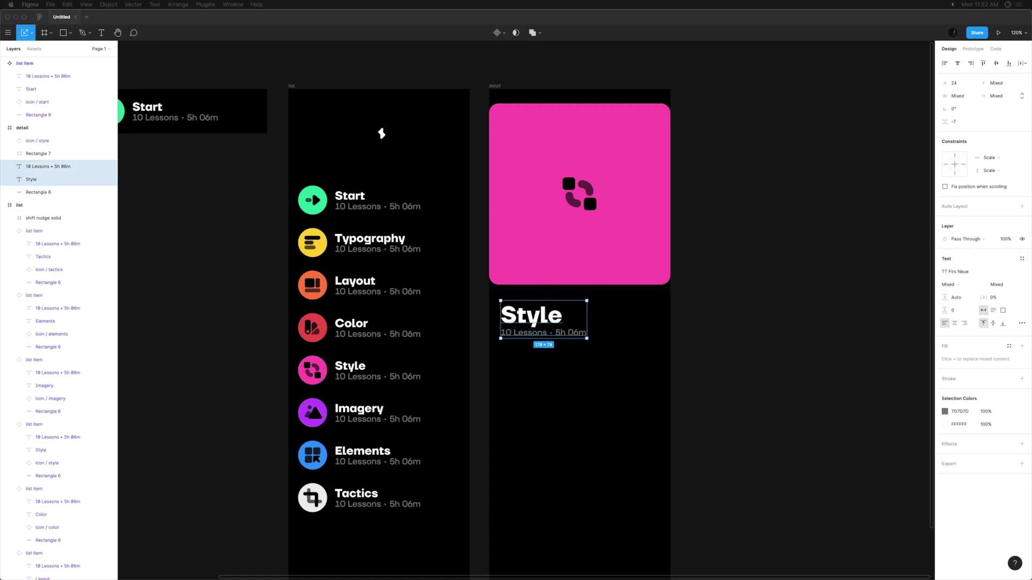
{"action": "left_click", "coordinate": [707, 367]}
{"action": "key", "text": "shift+0"}
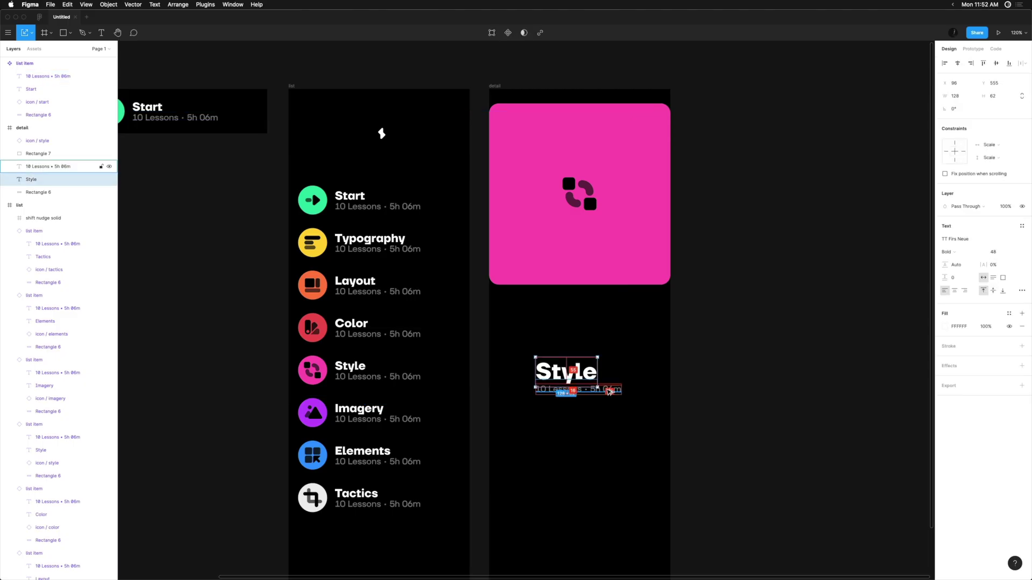
{"action": "left_click", "coordinate": [609, 391], "text": "shift"}
{"action": "left_click_drag", "start_coordinate": [609, 392], "coordinate": [569, 339]}
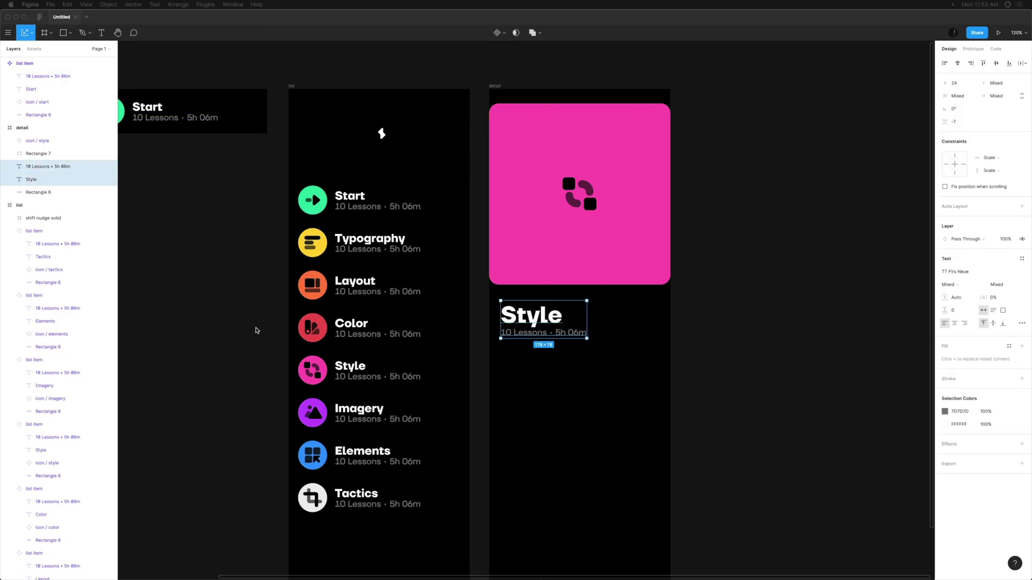
{"action": "left_click", "coordinate": [708, 366]}
{"action": "key", "text": "shift+0"}
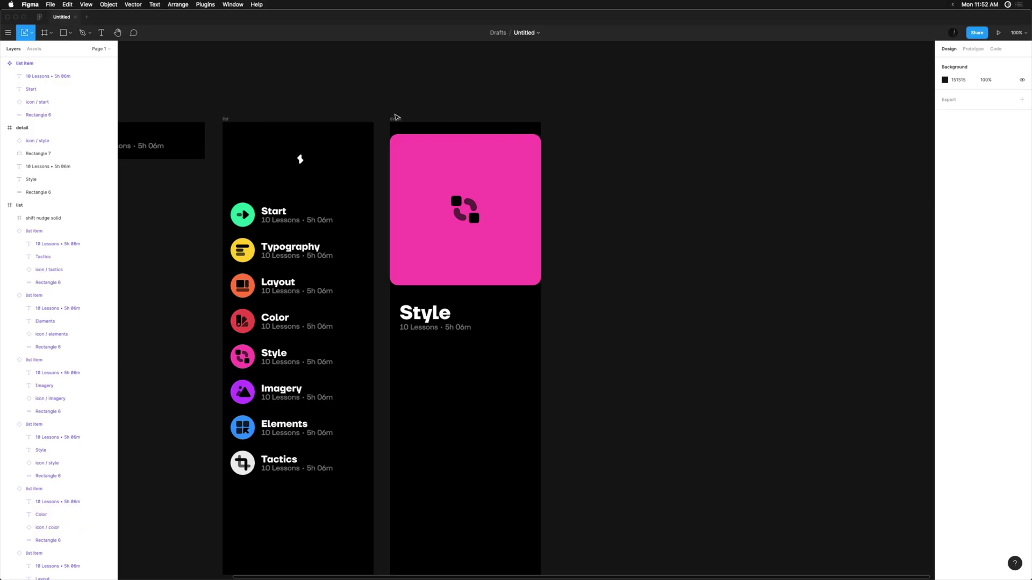
{"action": "left_click", "coordinate": [463, 376]}
Delete the leftover background rectangle and nudge the description paragraph up beneath the subtitle.
{"action": "left_click", "coordinate": [461, 329]}
{"action": "left_click", "coordinate": [463, 376]}
{"action": "key", "text": "Return"}
{"action": "key", "text": "Escape"}
{"action": "left_click", "coordinate": [539, 363]}
{"action": "key", "text": "Delete"}
{"action": "left_click_drag", "start_coordinate": [472, 387], "coordinate": [472, 380]}
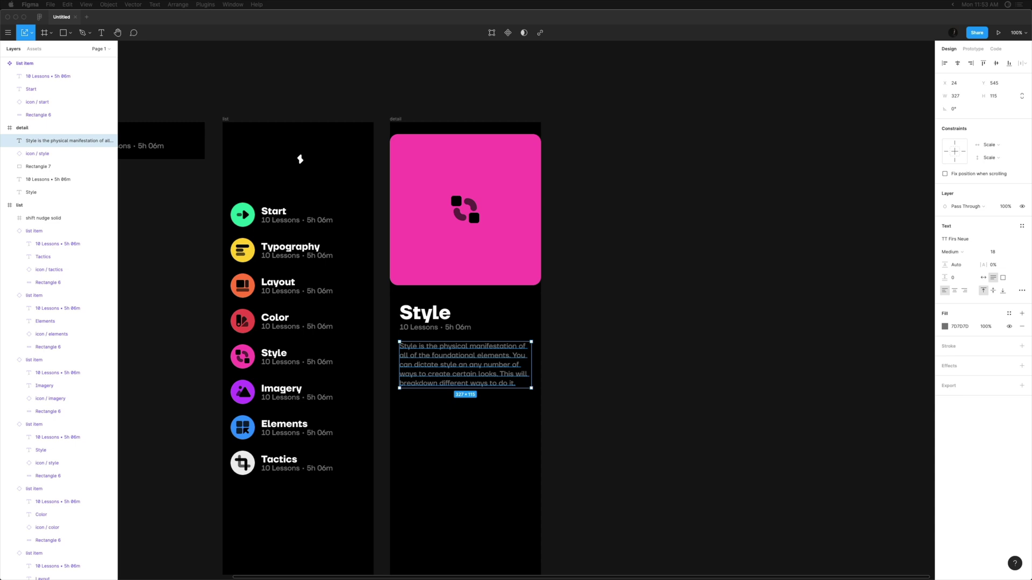
{"action": "left_click", "coordinate": [433, 366]}
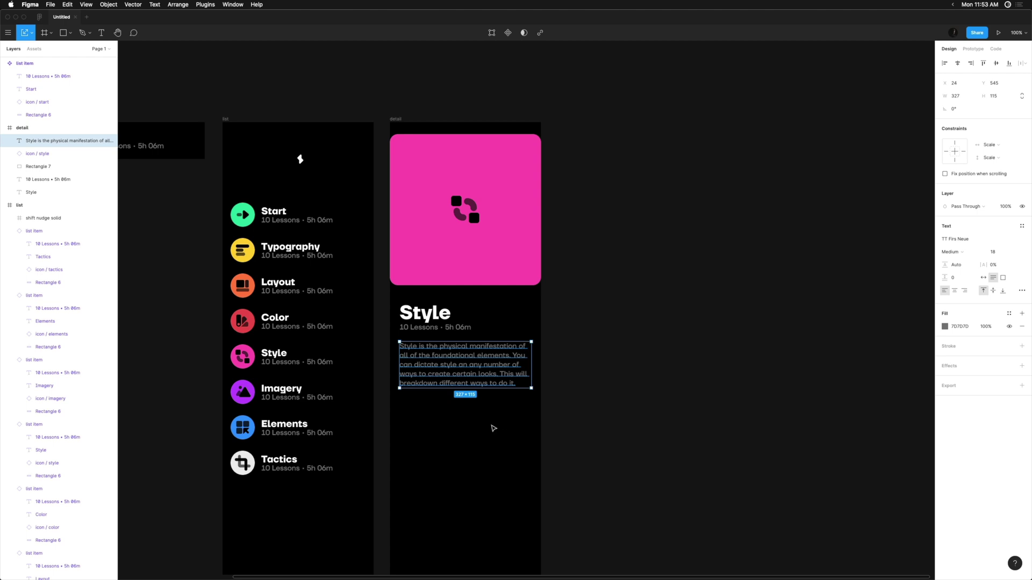
{"action": "left_click", "coordinate": [545, 306]}
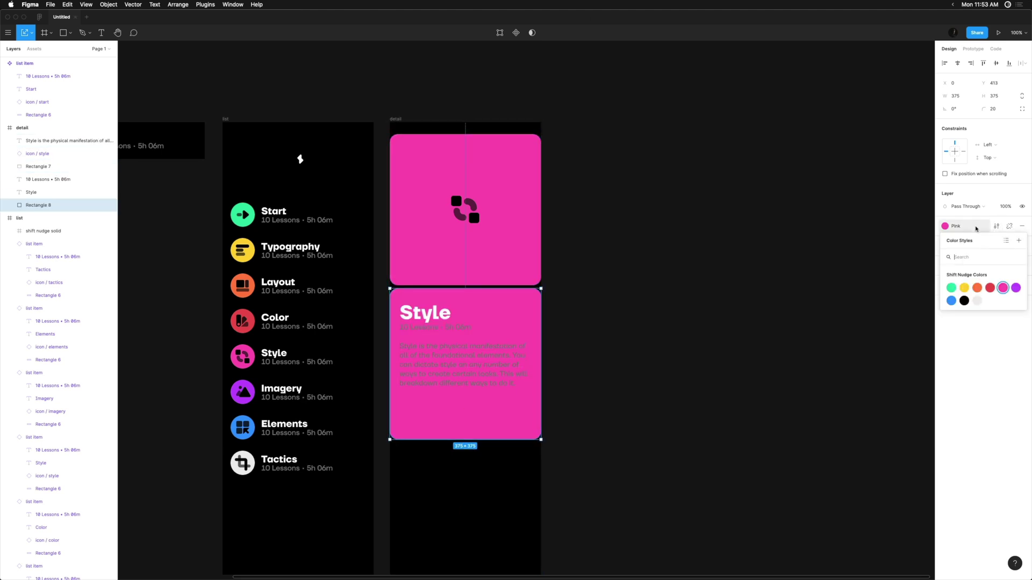
Replace the card's Black colour style with a plain #111111 dark grey fill.
{"action": "left_click", "coordinate": [964, 301]}
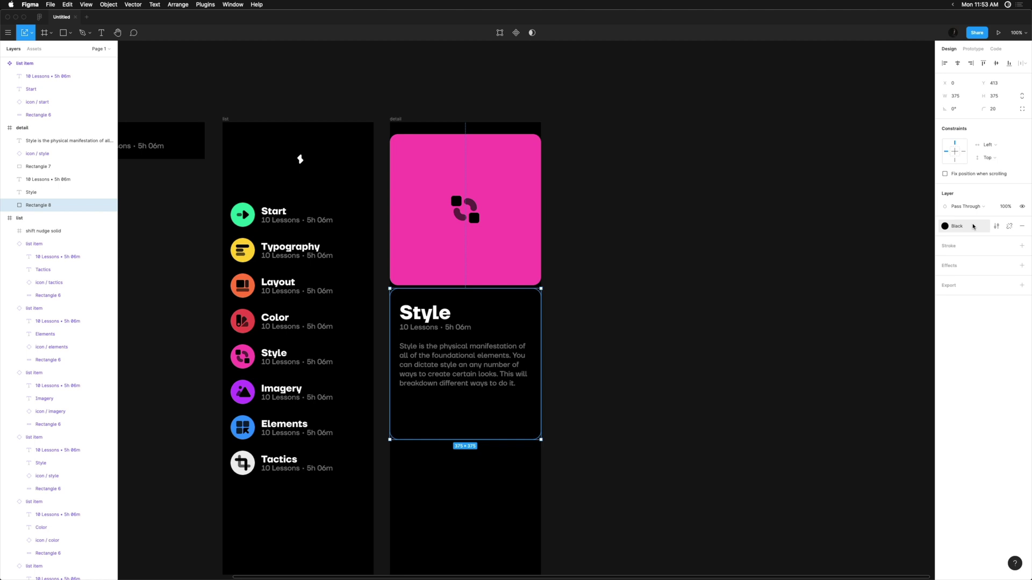
{"action": "left_click", "coordinate": [996, 227]}
{"action": "key", "text": "Escape"}
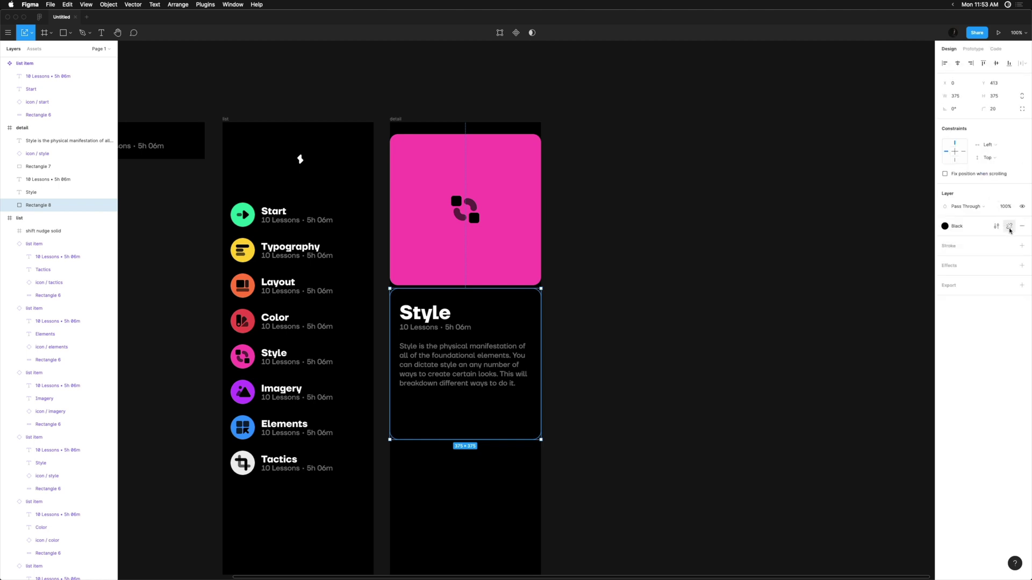
{"action": "left_click", "coordinate": [705, 331]}
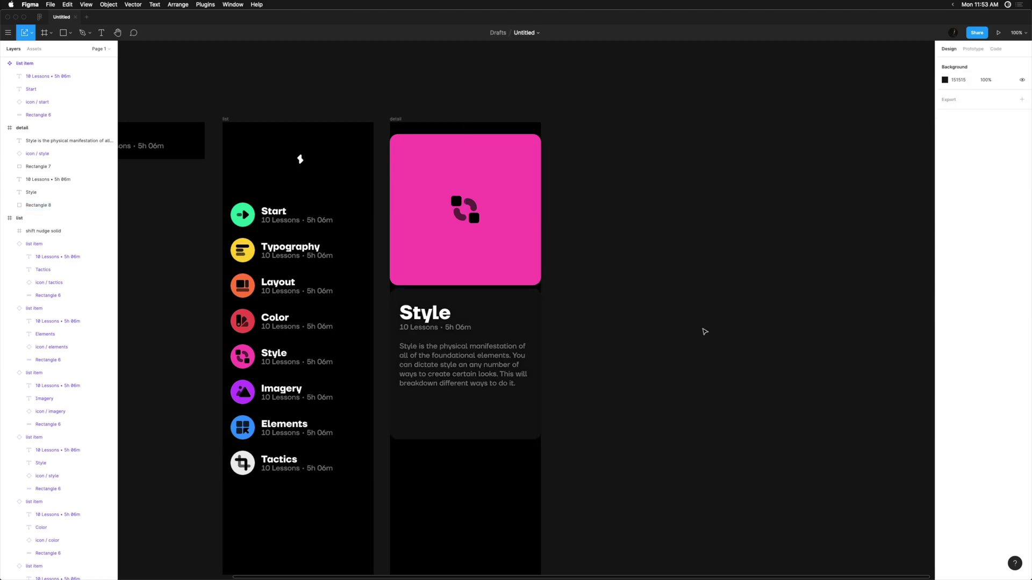
Check the Style title, subtitle and description sit on the card, then reset the view to 100%.
{"action": "left_click", "coordinate": [431, 321]}
{"action": "scroll", "coordinate": [487, 298], "scroll_direction": "up", "scroll_amount": 5}
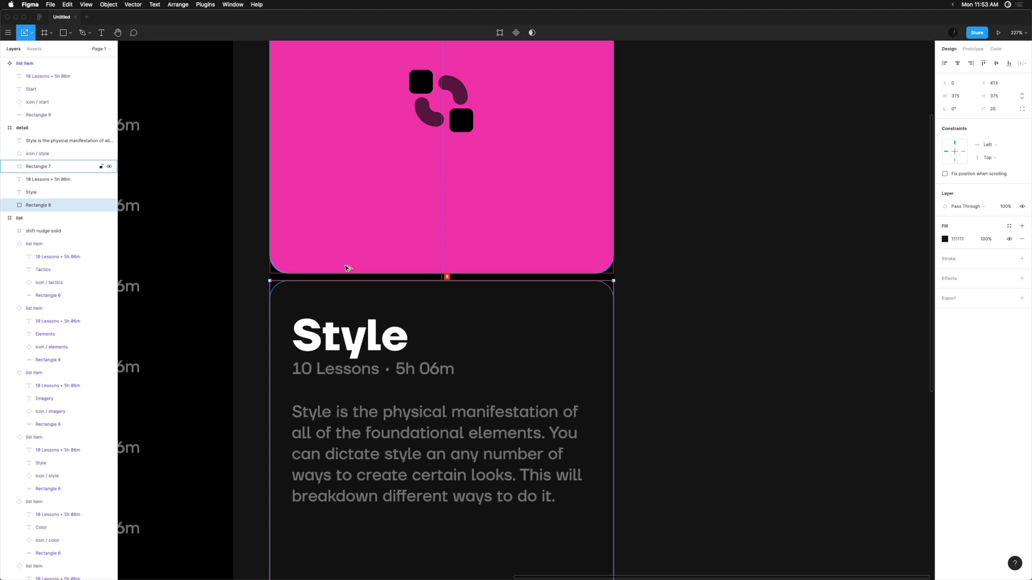
{"action": "left_click", "coordinate": [344, 392], "text": "shift"}
{"action": "left_click", "coordinate": [344, 413], "text": "shift"}
{"action": "key", "text": "Escape"}
{"action": "key", "text": "shift+0"}
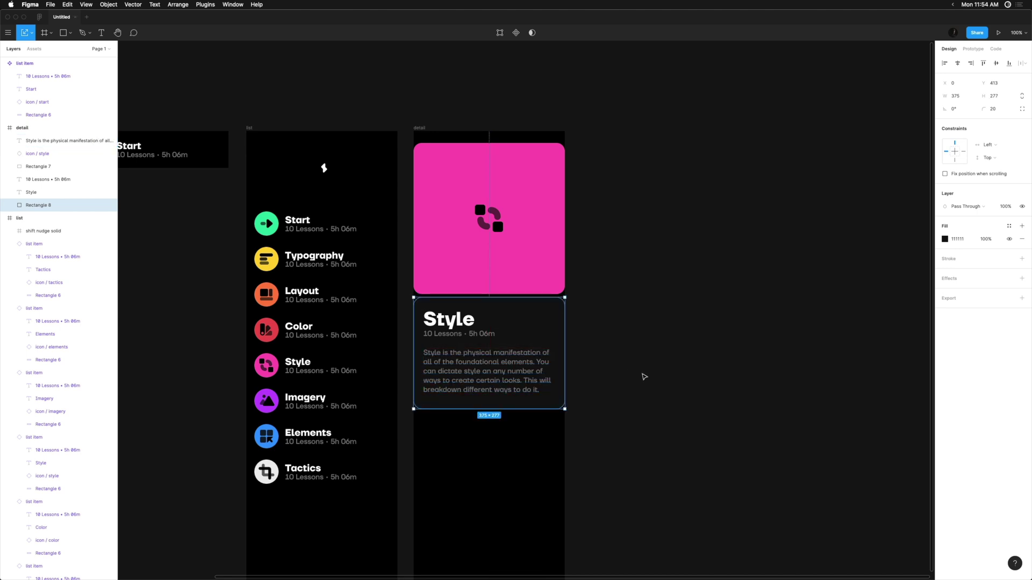
{"action": "scroll", "coordinate": [534, 249], "scroll_direction": "up", "scroll_amount": 5, "text": "ctrl"}
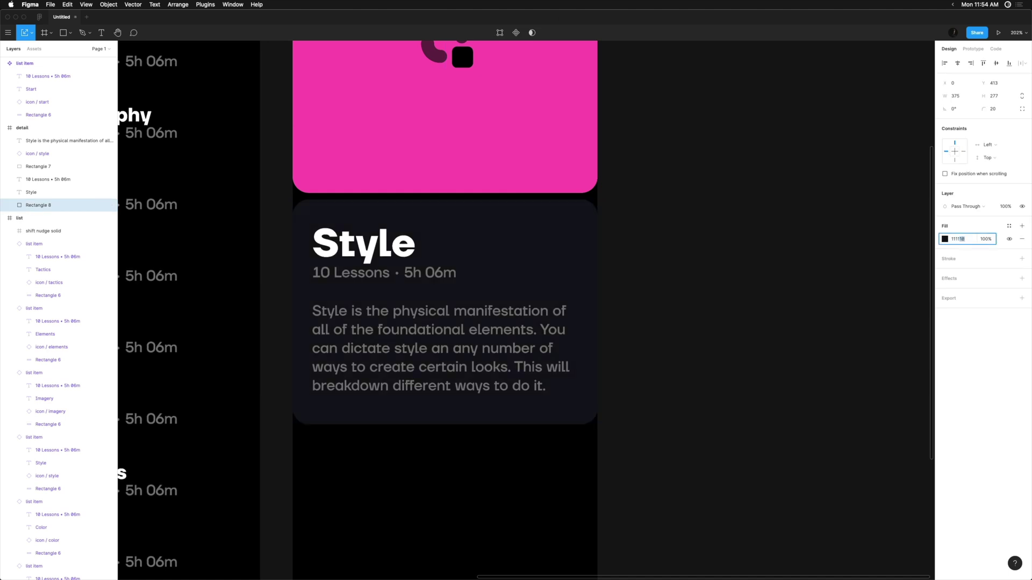
{"action": "key", "text": "Return"}
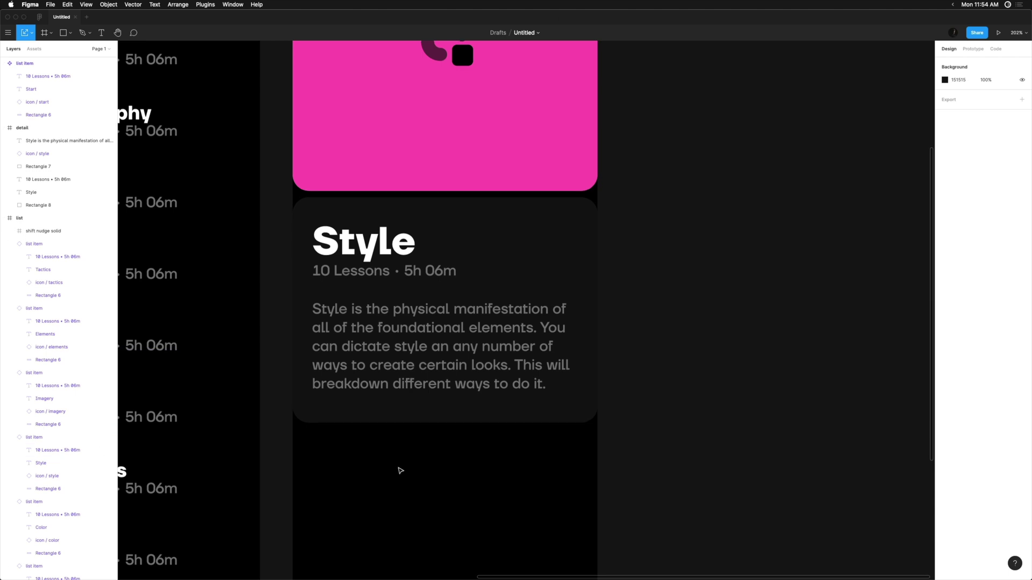
Copy the card below the Style card and paste the subtitle into it, retyped as 01.
{"action": "scroll", "coordinate": [405, 419], "scroll_direction": "down", "scroll_amount": 5, "text": "ctrl"}
{"action": "left_click_drag", "start_coordinate": [479, 335], "coordinate": [470, 447]}
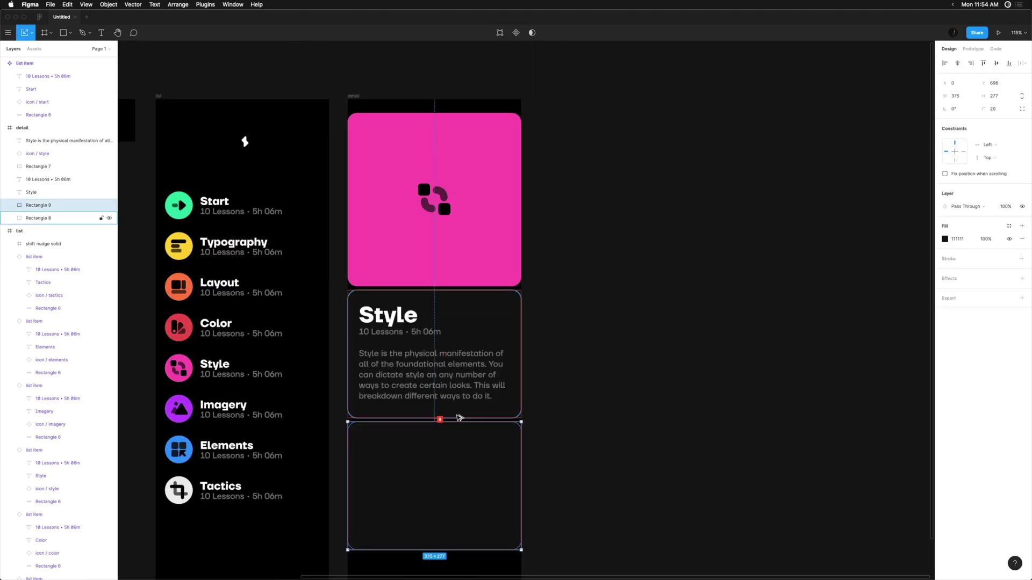
{"action": "scroll", "coordinate": [459, 418], "scroll_direction": "down", "scroll_amount": 2}
{"action": "key", "text": "super+v"}
{"action": "scroll", "coordinate": [362, 310], "scroll_direction": "up", "scroll_amount": 3, "text": "ctrl"}
{"action": "key", "text": "Return"}
{"action": "type", "text": "01"}
{"action": "key", "text": "Escape"}
Duplicate the 01 text to its right and give the number a 969696 grey fill.
{"action": "left_click_drag", "start_coordinate": [384, 365], "coordinate": [409, 365], "text": "alt"}
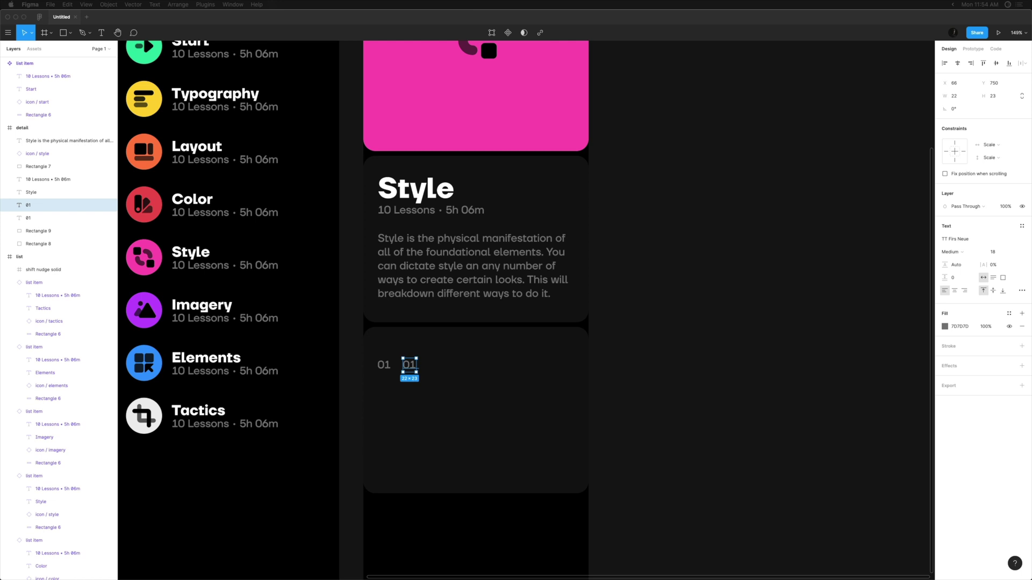
{"action": "left_click", "coordinate": [959, 326]}
{"action": "type", "text": "969696"}
{"action": "key", "text": "Return"}
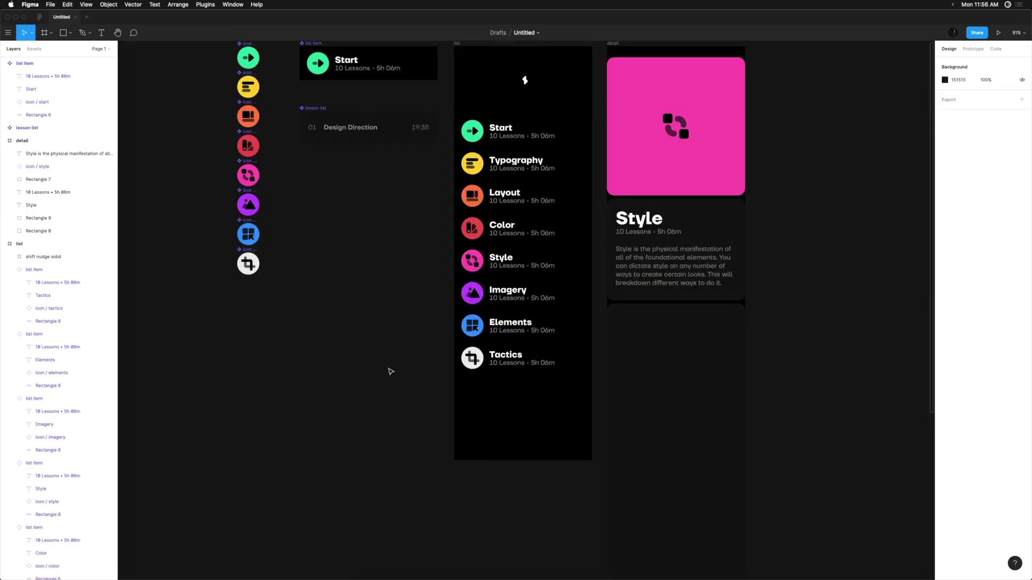
Bring a copy of the Start list item into the detail screen and edit its title text.
{"action": "scroll", "coordinate": [387, 371], "scroll_direction": "up", "scroll_amount": 5}
{"action": "left_click_drag", "start_coordinate": [288, 117], "coordinate": [588, 360]}
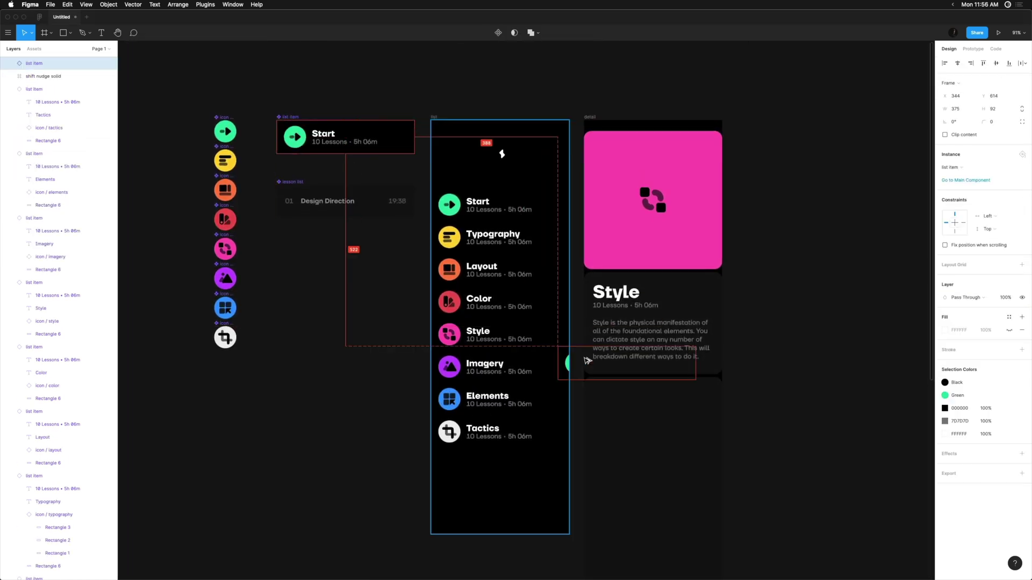
{"action": "left_click_drag", "start_coordinate": [603, 405], "coordinate": [600, 404]}
{"action": "scroll", "coordinate": [619, 376], "scroll_direction": "down", "scroll_amount": 1}
{"action": "scroll", "coordinate": [618, 376], "scroll_direction": "right", "scroll_amount": 1}
{"action": "double_click", "coordinate": [613, 398]}
{"action": "left_click", "coordinate": [585, 401]}
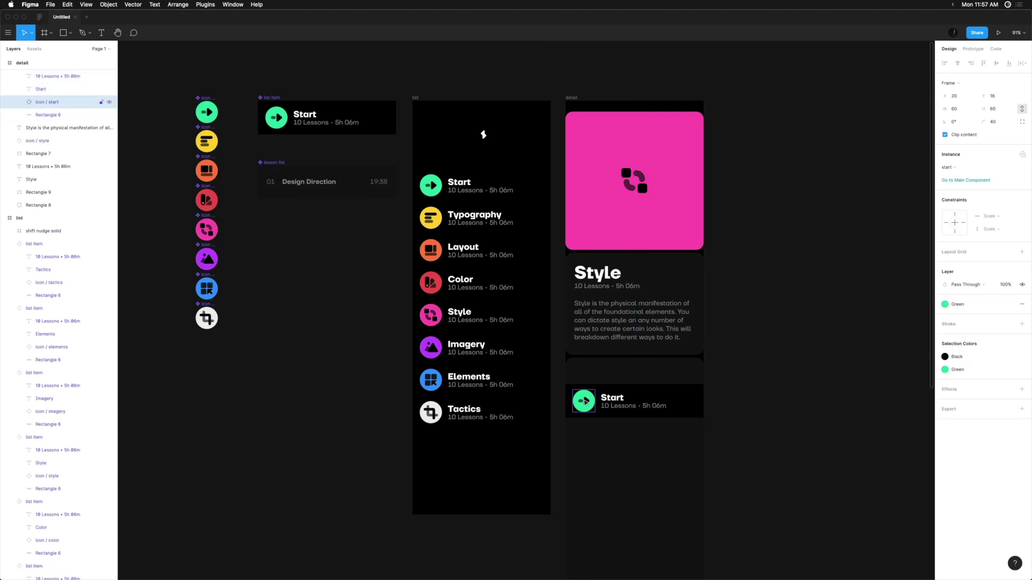
{"action": "left_click", "coordinate": [611, 401]}
{"action": "left_click_drag", "start_coordinate": [531, 399], "coordinate": [533, 399]}
{"action": "left_click", "coordinate": [572, 453]}
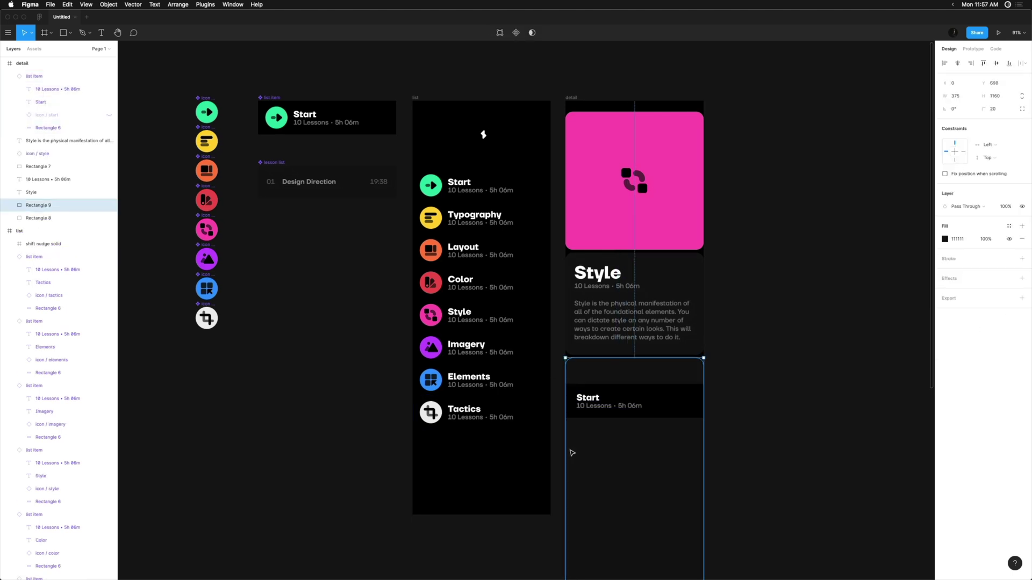
{"action": "double_click", "coordinate": [595, 400]}
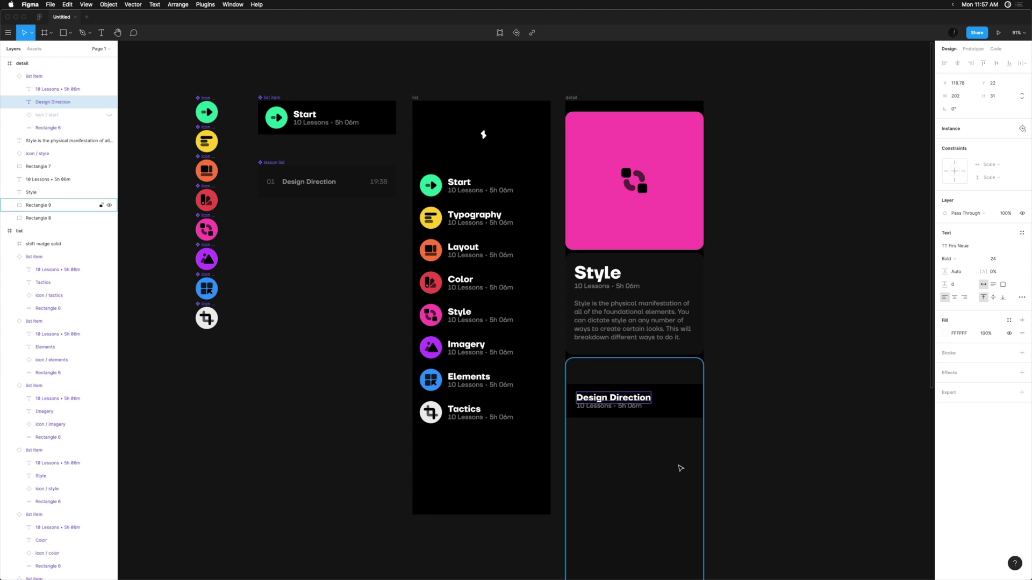
Stack duplicate Design Direction test rows, then delete all four of them.
{"action": "key", "text": "Escape"}
{"action": "scroll", "coordinate": [679, 460], "scroll_direction": "right", "scroll_amount": 2}
{"action": "left_click_drag", "start_coordinate": [619, 400], "coordinate": [619, 434]}
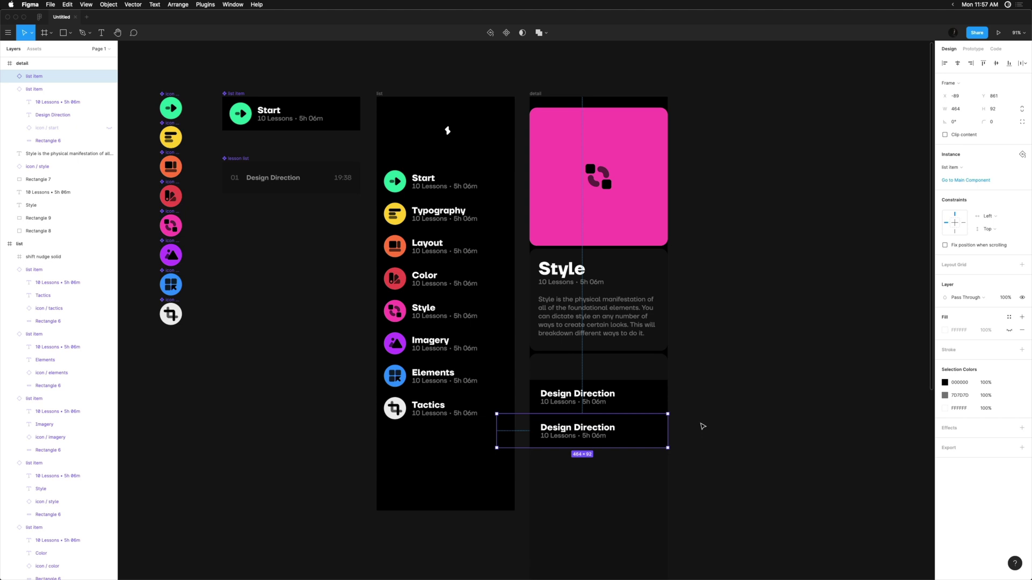
{"action": "key", "text": "super+d"}
{"action": "key", "text": "super+d"}
{"action": "left_click_drag", "start_coordinate": [715, 544], "coordinate": [583, 365]}
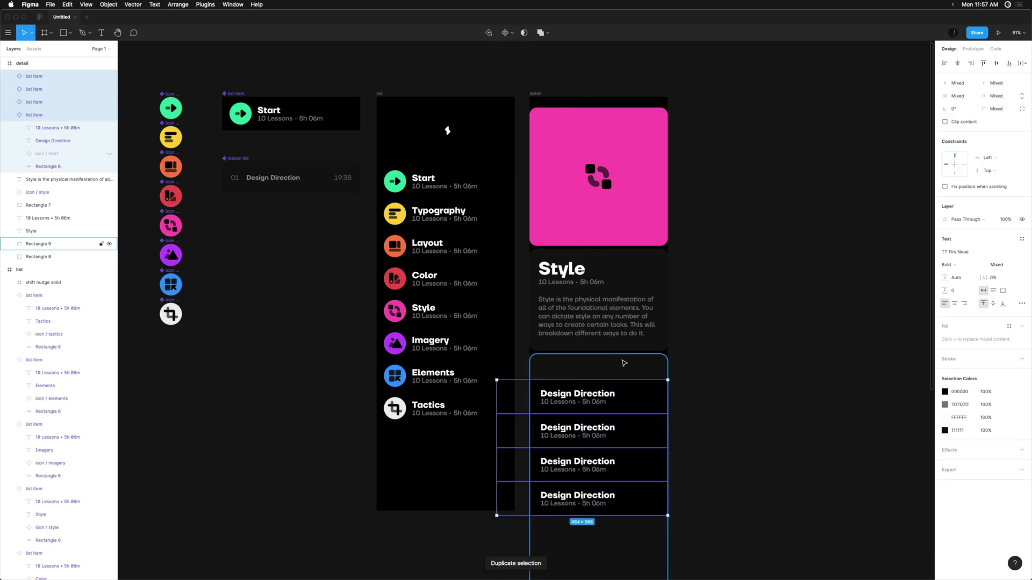
{"action": "key", "text": "Delete"}
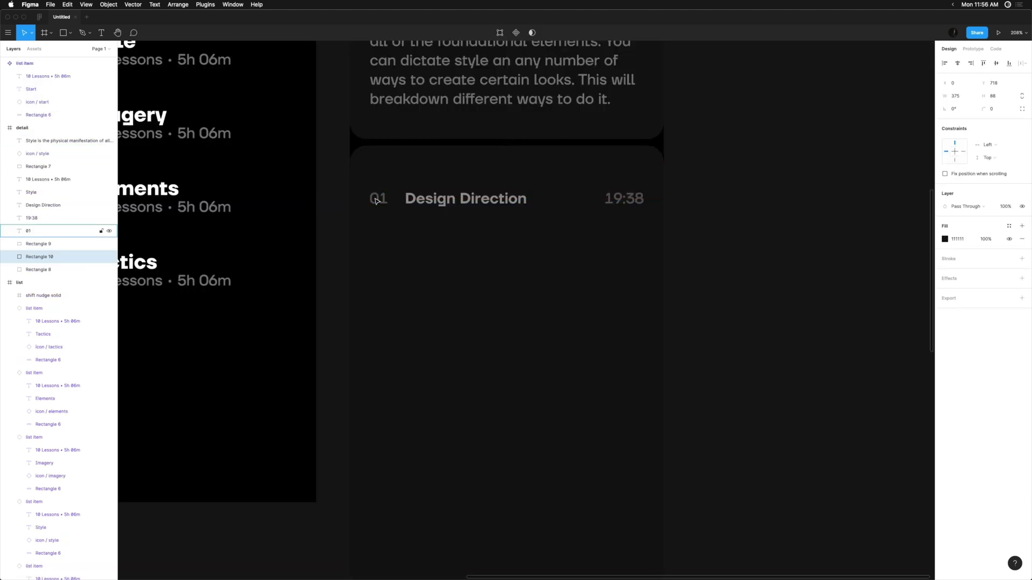
Make the Design Direction row a component and rename it starting with 'les'.
{"action": "left_click_drag", "start_coordinate": [377, 201], "coordinate": [375, 126]}
{"action": "scroll", "coordinate": [622, 278], "scroll_direction": "down", "scroll_amount": 5}
{"action": "key", "text": "super+alt+k"}
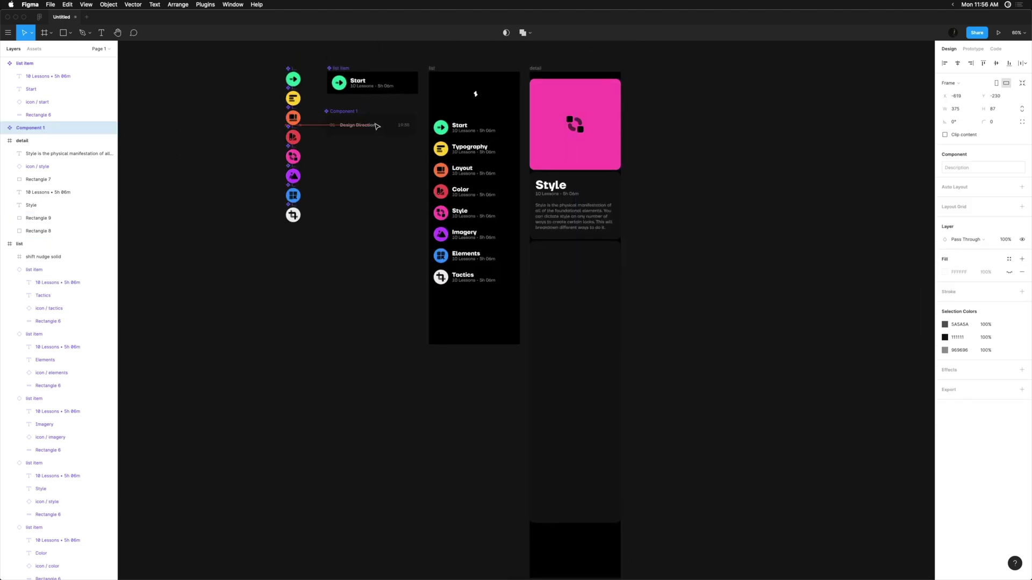
{"action": "scroll", "coordinate": [370, 154], "scroll_direction": "up", "scroll_amount": 3}
{"action": "double_click", "coordinate": [30, 127]}
{"action": "type", "text": "les"}
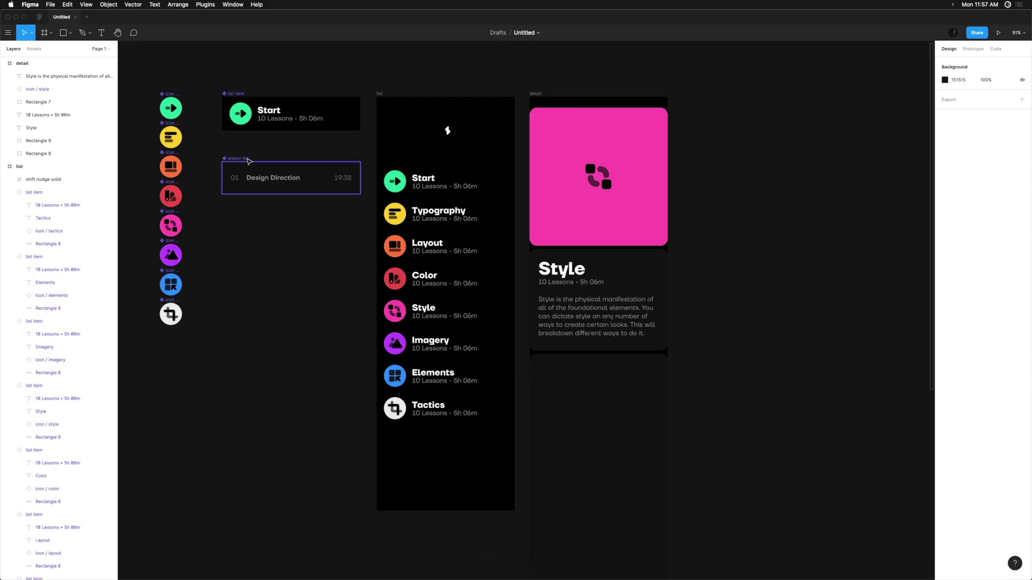
Place a lesson list instance in the detail screen and duplicate it into a stack of rows.
{"action": "left_click_drag", "start_coordinate": [268, 184], "coordinate": [575, 376]}
{"action": "scroll", "coordinate": [575, 377], "scroll_direction": "down", "scroll_amount": 2}
{"action": "scroll", "coordinate": [575, 377], "scroll_direction": "right", "scroll_amount": 2}
{"action": "key", "text": "super+d"}
{"action": "key", "text": "super+d"}
{"action": "key", "text": "super+d"}
{"action": "key", "text": "super+d"}
{"action": "key", "text": "super+d"}
{"action": "key", "text": "super+d"}
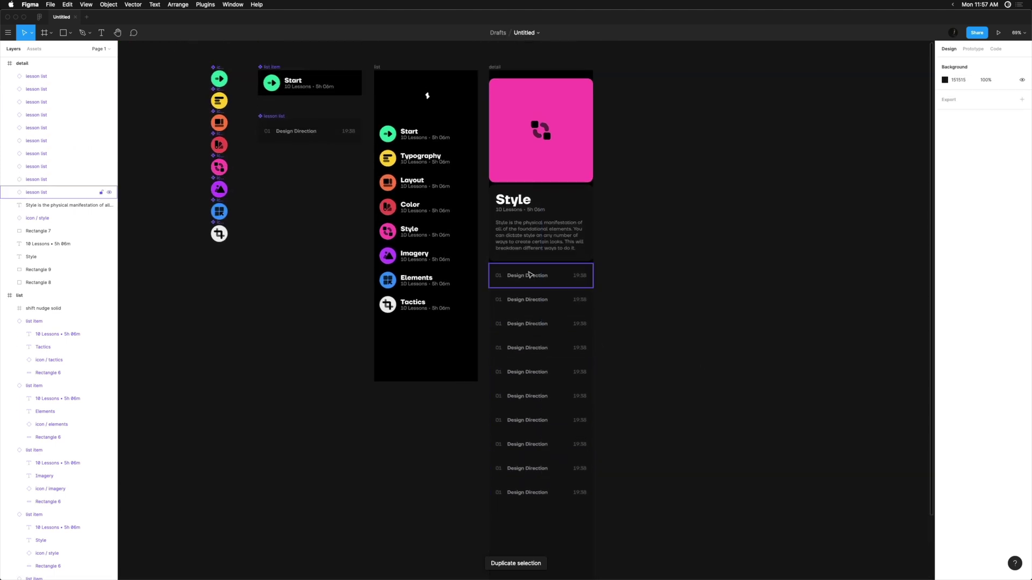
{"action": "scroll", "coordinate": [554, 279], "scroll_direction": "up", "scroll_amount": 5}
Renumber the duplicated rows 02 through 10.
{"action": "double_click", "coordinate": [401, 392]}
{"action": "type", "text": "02"}
{"action": "scroll", "coordinate": [400, 392], "scroll_direction": "down", "scroll_amount": 3}
{"action": "double_click", "coordinate": [402, 233]}
{"action": "type", "text": "03"}
{"action": "double_click", "coordinate": [401, 323]}
{"action": "type", "text": "04"}
{"action": "double_click", "coordinate": [403, 426]}
{"action": "type", "text": "05"}
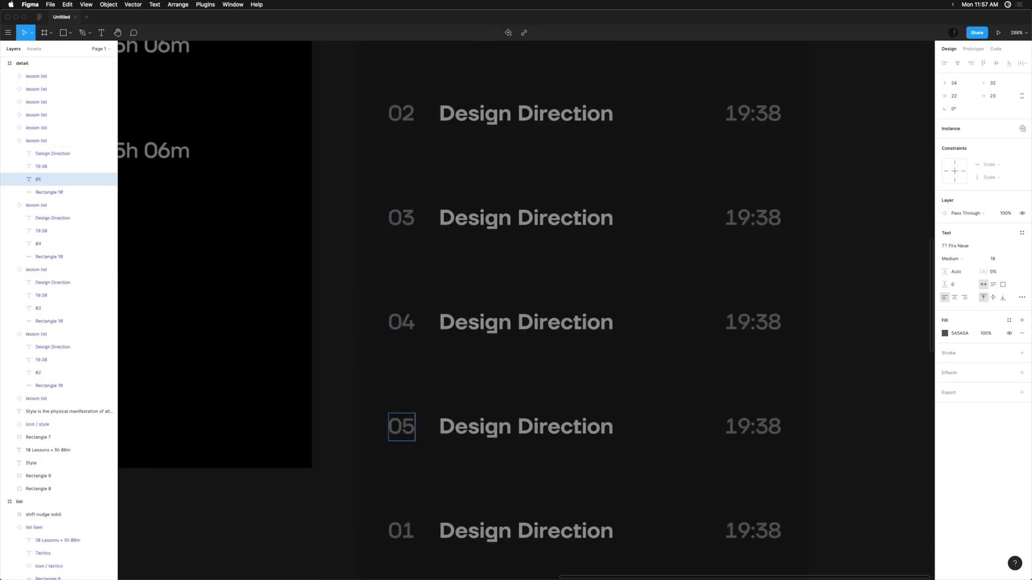
{"action": "double_click", "coordinate": [402, 290]}
{"action": "type", "text": "06"}
{"action": "double_click", "coordinate": [404, 392]}
{"action": "type", "text": "07"}
{"action": "double_click", "coordinate": [403, 241]}
{"action": "type", "text": "08"}
{"action": "double_click", "coordinate": [403, 345]}
{"action": "type", "text": "09"}
{"action": "double_click", "coordinate": [403, 450]}
{"action": "type", "text": "10"}
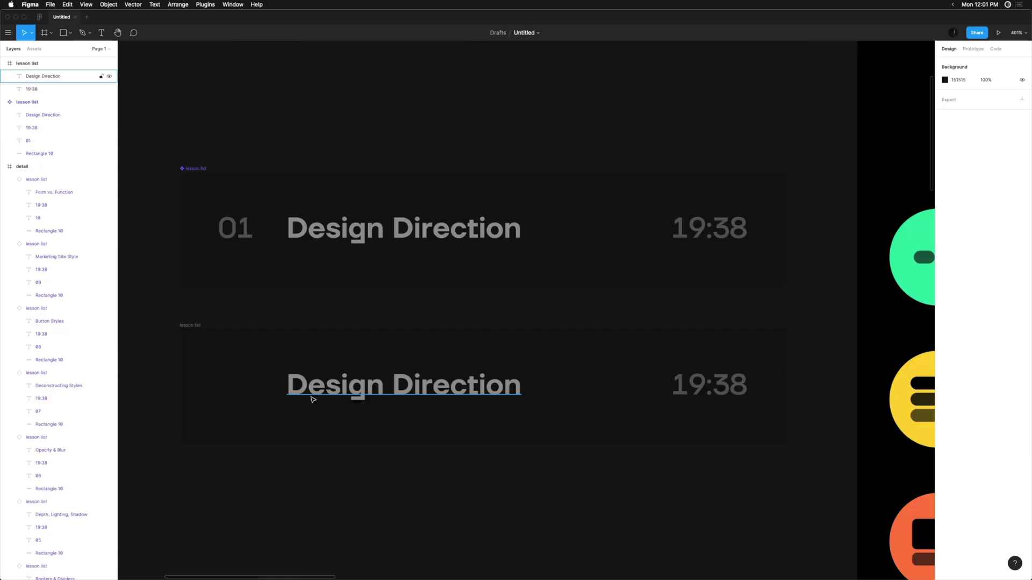
Strip the number from the test row, move its title left and retitle it 'List with Label Only'.
{"action": "left_click", "coordinate": [235, 385]}
{"action": "key", "text": "Escape"}
{"action": "left_click_drag", "start_coordinate": [313, 385], "coordinate": [244, 385]}
{"action": "key", "text": "Return"}
{"action": "type", "text": "List with Label Only"}
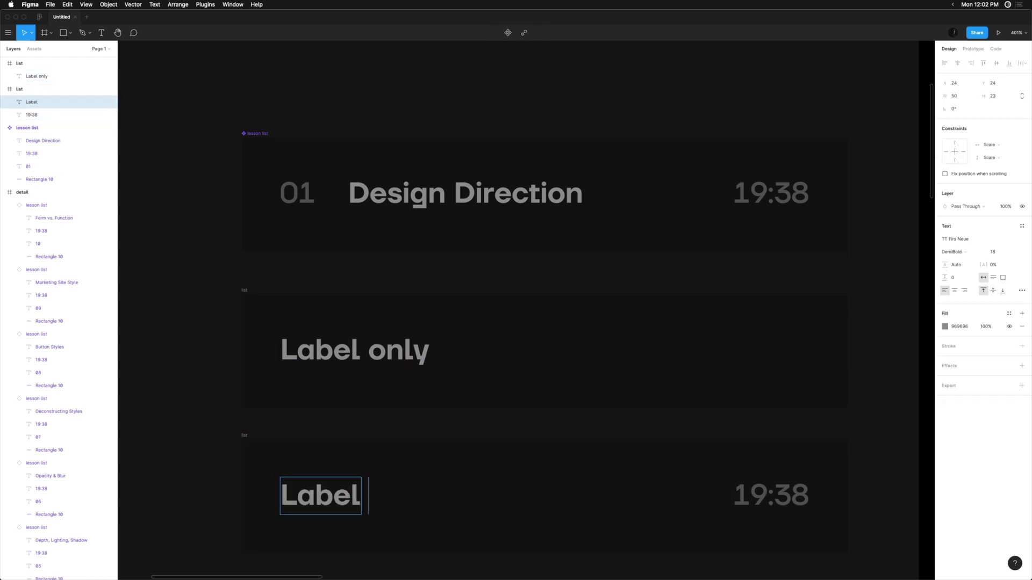
{"action": "type", "text": "with ValueValue"}
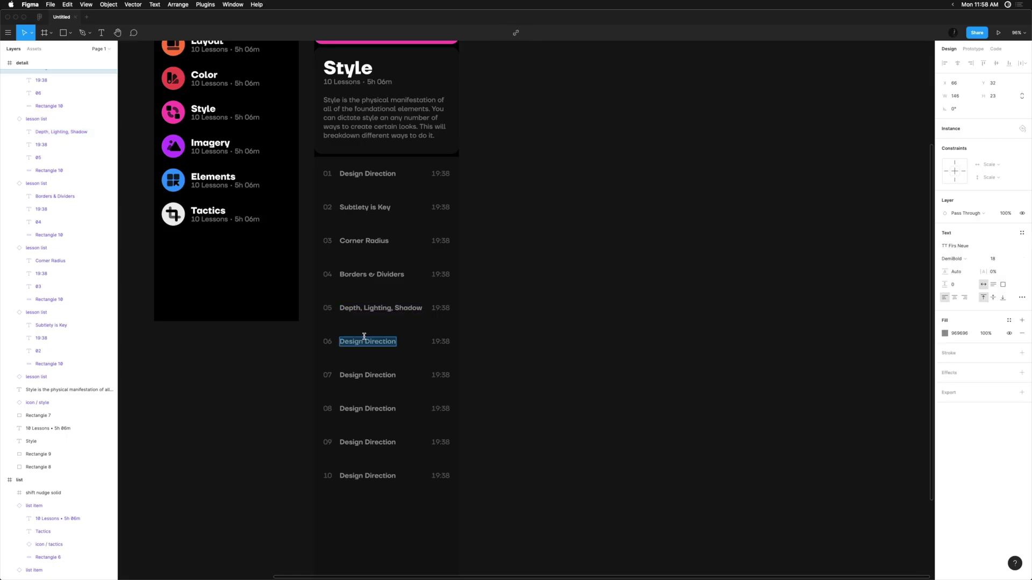
Finish the Opacity & Blur title and name the last lesson 'Form vs. Function'.
{"action": "type", "text": "Blur"}
{"action": "left_click", "coordinate": [365, 373]}
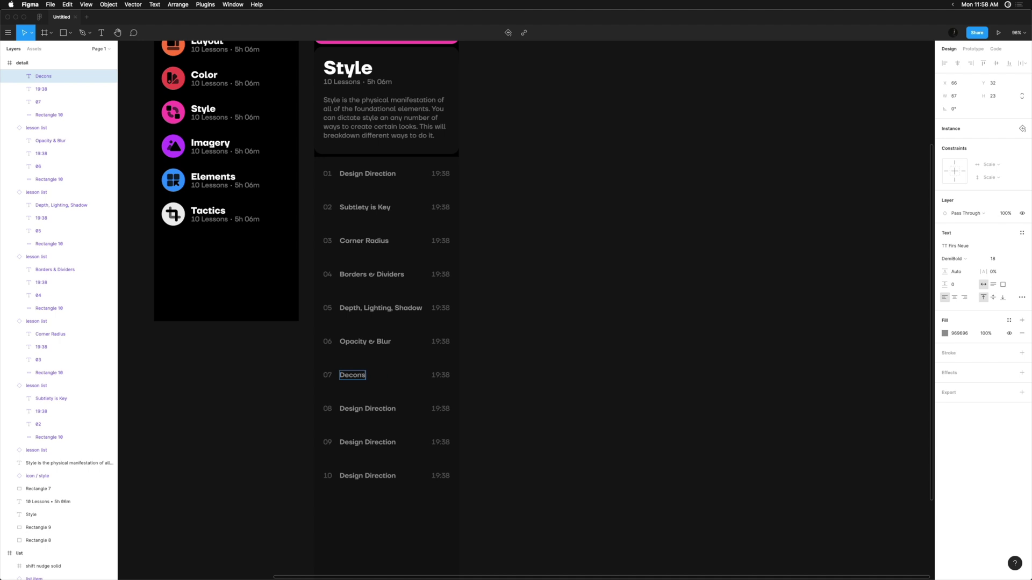
{"action": "scroll", "coordinate": [389, 313], "scroll_direction": "down", "scroll_amount": 4}
{"action": "scroll", "coordinate": [389, 313], "scroll_direction": "left", "scroll_amount": 1}
{"action": "double_click", "coordinate": [389, 314]}
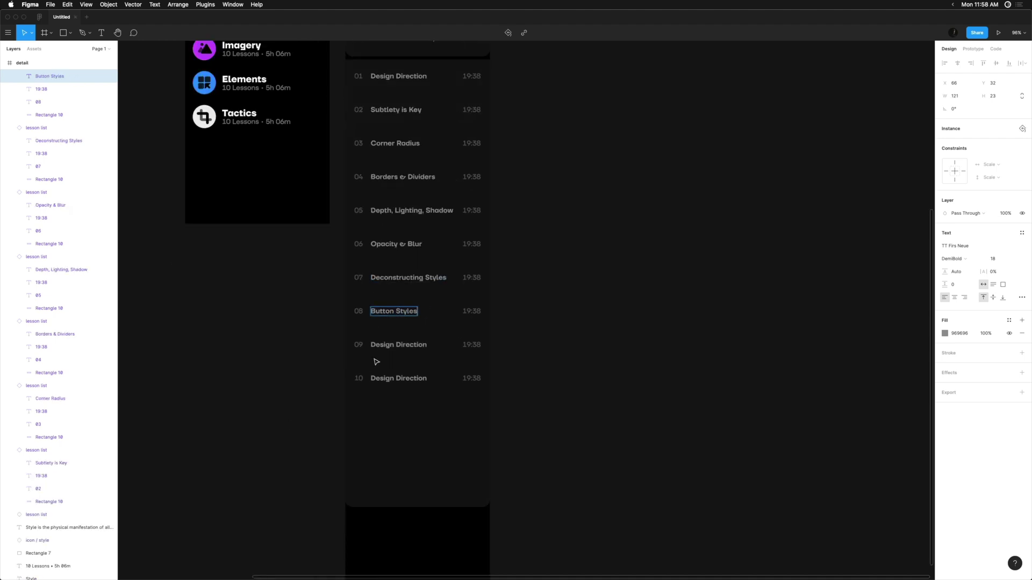
{"action": "type", "text": "Form vs. Funct"}
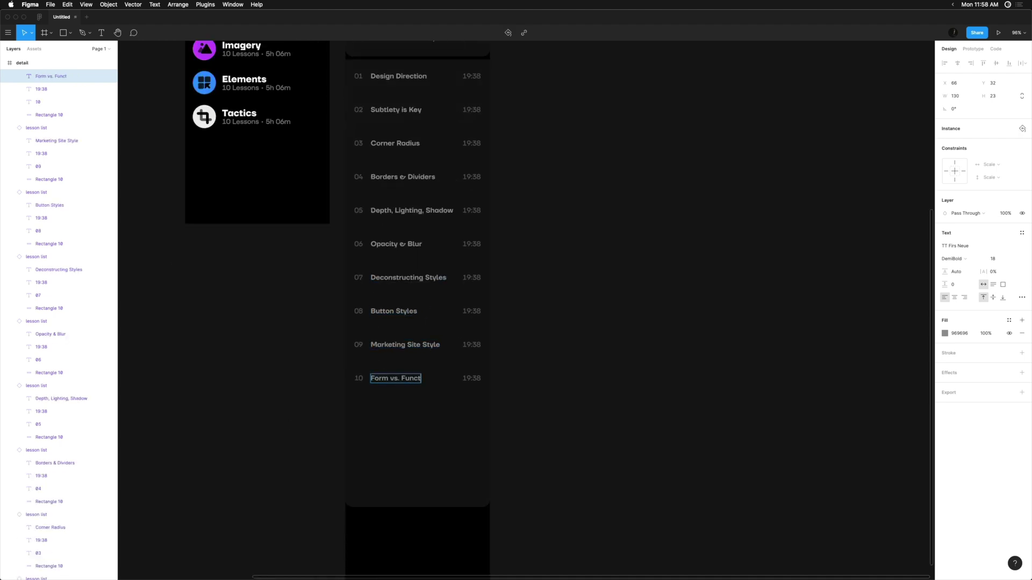
{"action": "type", "text": "ion"}
{"action": "left_click", "coordinate": [430, 384]}
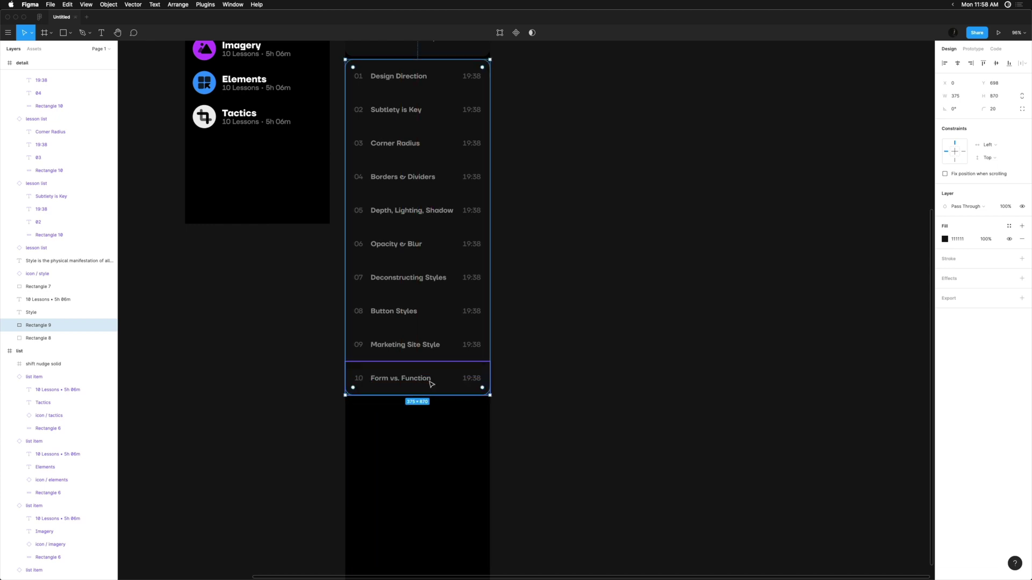
Select the Depth, Lighting, Shadow title and draw a rectangle over that area.
{"action": "scroll", "coordinate": [433, 384], "scroll_direction": "down", "scroll_amount": 5}
{"action": "left_click", "coordinate": [436, 139]}
{"action": "left_click", "coordinate": [460, 319], "text": "super"}
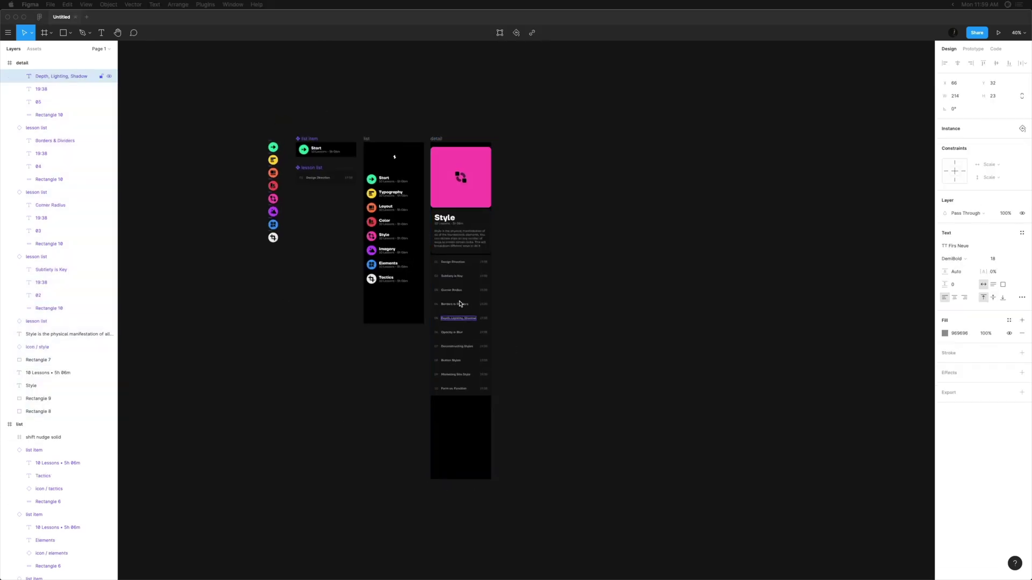
{"action": "scroll", "coordinate": [460, 321], "scroll_direction": "up", "scroll_amount": 5}
{"action": "key", "text": "r"}
{"action": "left_click_drag", "start_coordinate": [357, 276], "coordinate": [396, 345]}
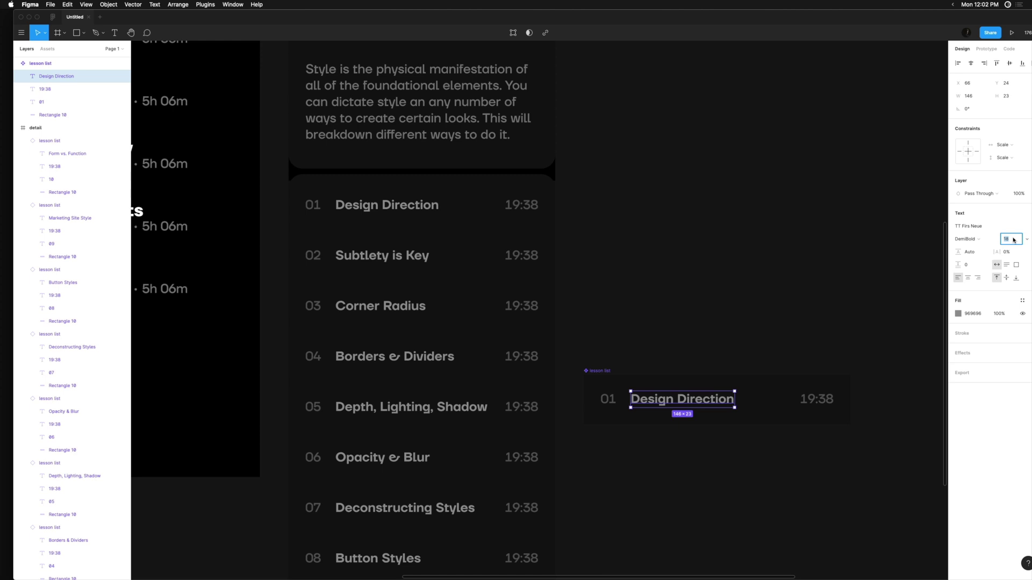
{"action": "key", "text": "Escape"}
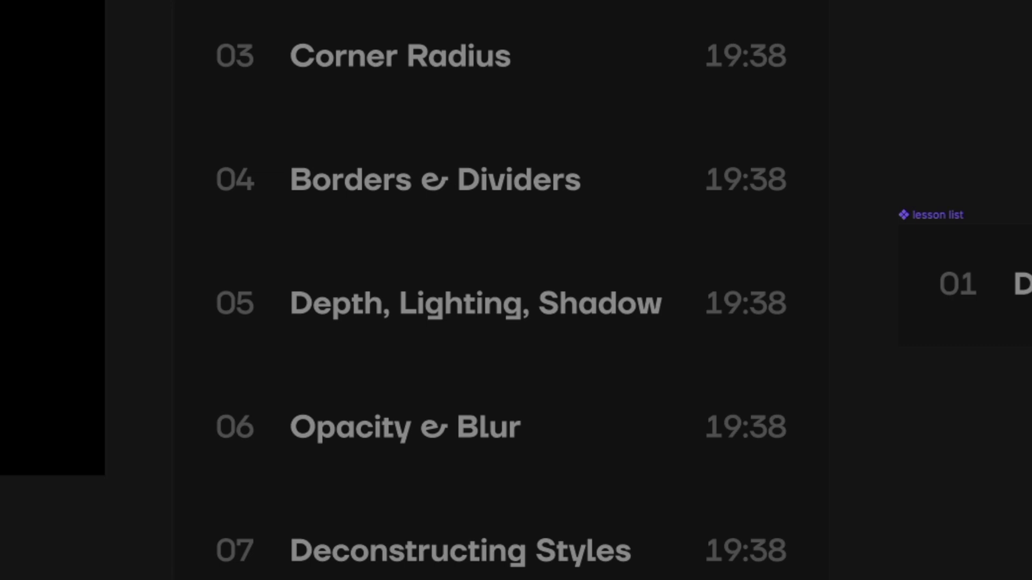
Append extra words to the lesson 05 Depth, Lighting, Shadow title.
{"action": "double_click", "coordinate": [574, 301]}
{"action": "left_click", "coordinate": [597, 301]}
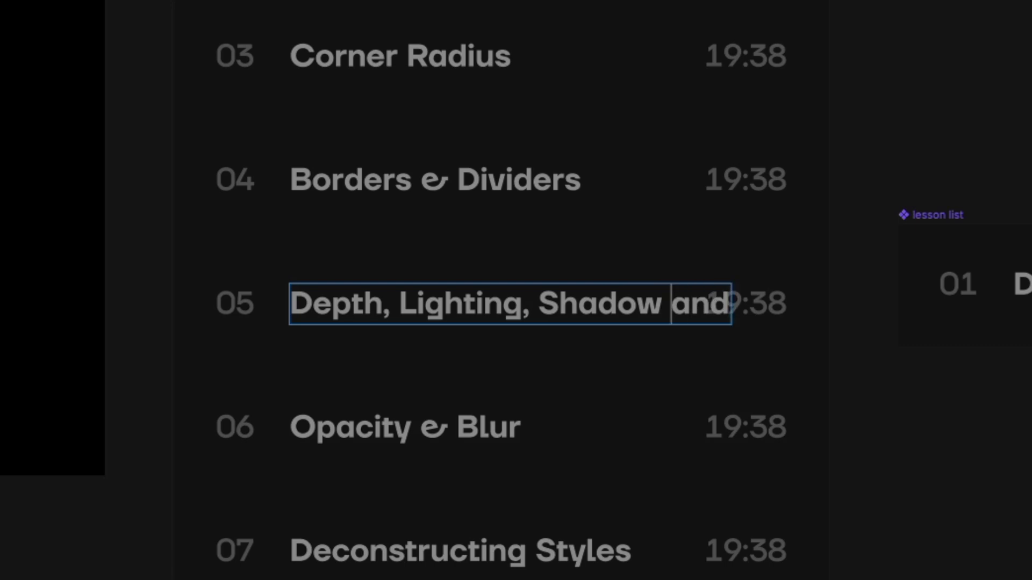
{"action": "key", "text": "Escape"}
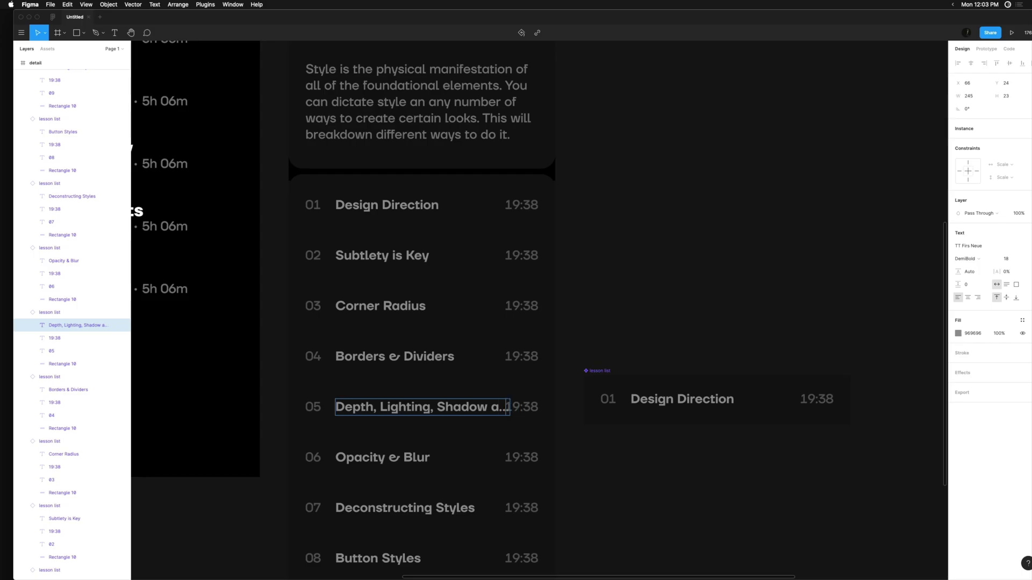
{"action": "left_click", "coordinate": [655, 414]}
{"action": "scroll", "coordinate": [491, 454], "scroll_direction": "up", "scroll_amount": 3}
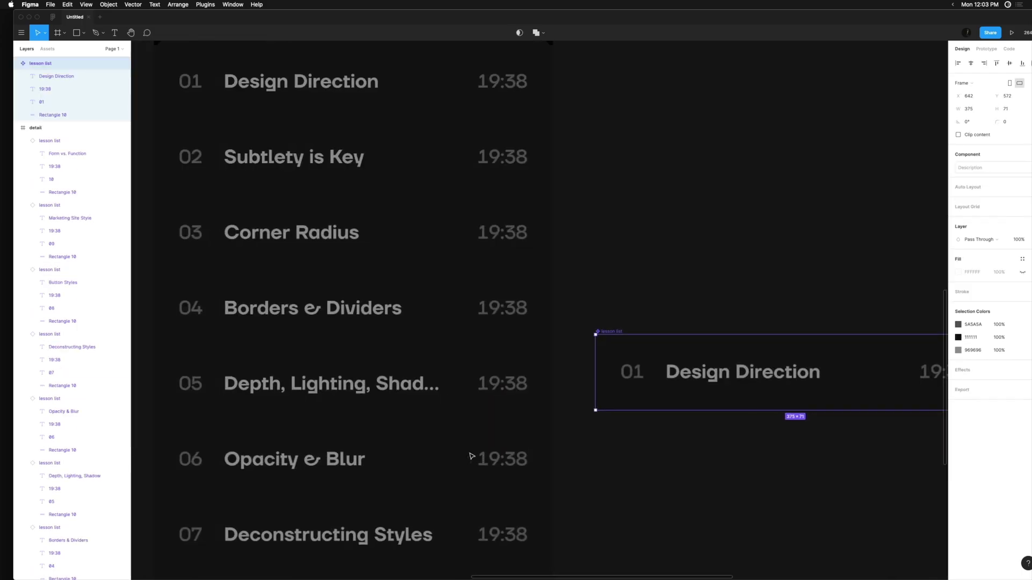
{"action": "scroll", "coordinate": [470, 445], "scroll_direction": "left", "scroll_amount": 2}
{"action": "double_click", "coordinate": [454, 383]}
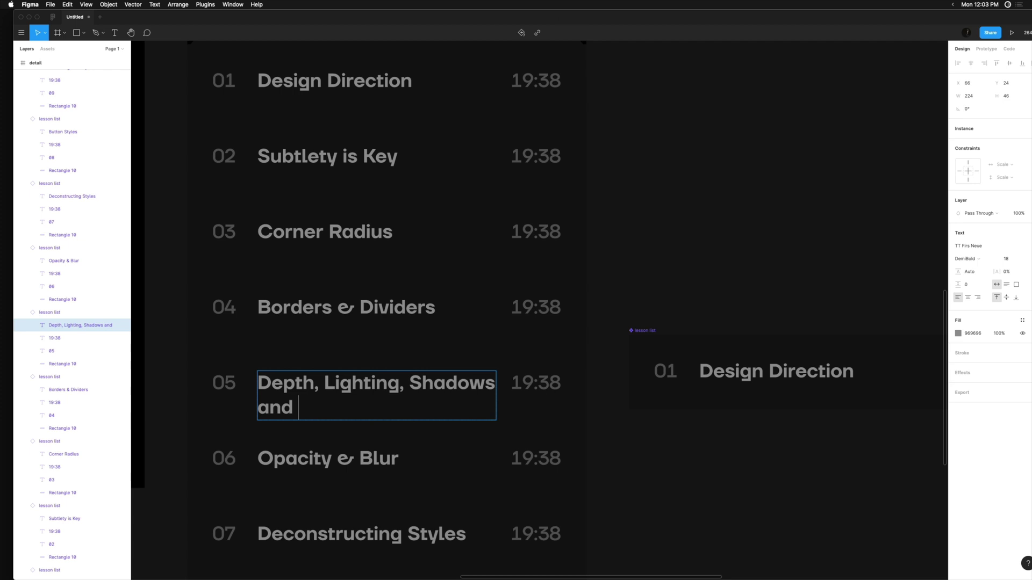
{"action": "scroll", "coordinate": [426, 295], "scroll_direction": "down", "scroll_amount": 2}
Adjust how the long lesson 05 title fits, duplicate its row and begin editing the copy's title.
{"action": "left_click", "coordinate": [346, 411]}
{"action": "left_click", "coordinate": [410, 369], "text": "shift"}
{"action": "scroll", "coordinate": [411, 369], "scroll_direction": "down", "scroll_amount": 2}
{"action": "scroll", "coordinate": [368, 318], "scroll_direction": "up", "scroll_amount": 1}
{"action": "double_click", "coordinate": [495, 210]}
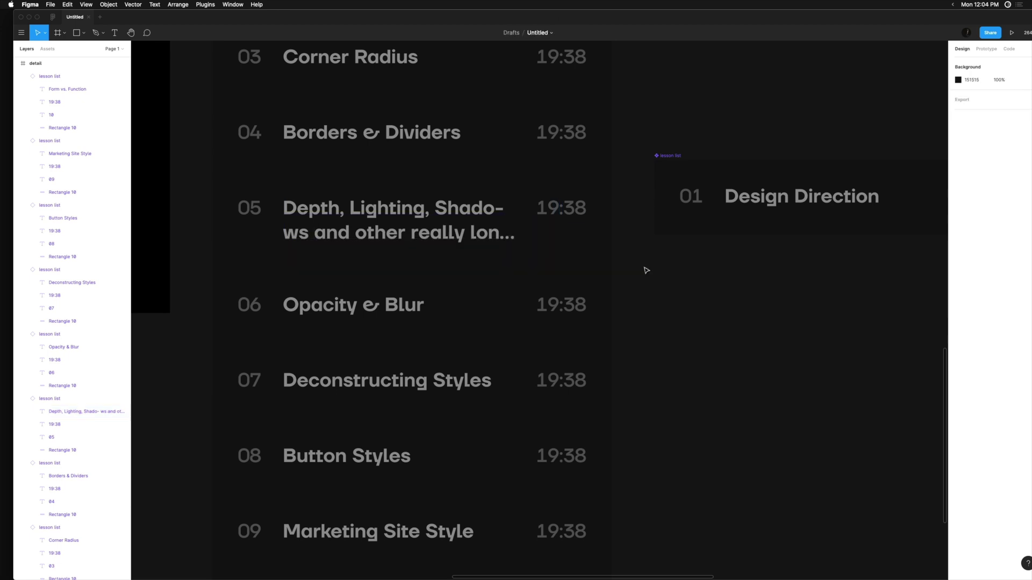
{"action": "scroll", "coordinate": [460, 317], "scroll_direction": "down", "scroll_amount": 4}
{"action": "double_click", "coordinate": [493, 314]}
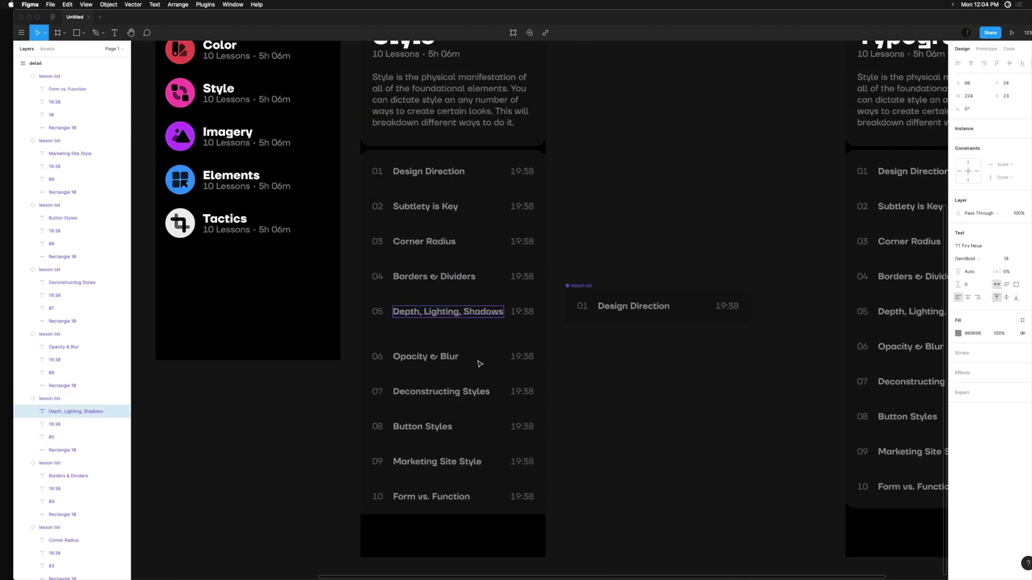
{"action": "type", "text": "and other really long titles"}
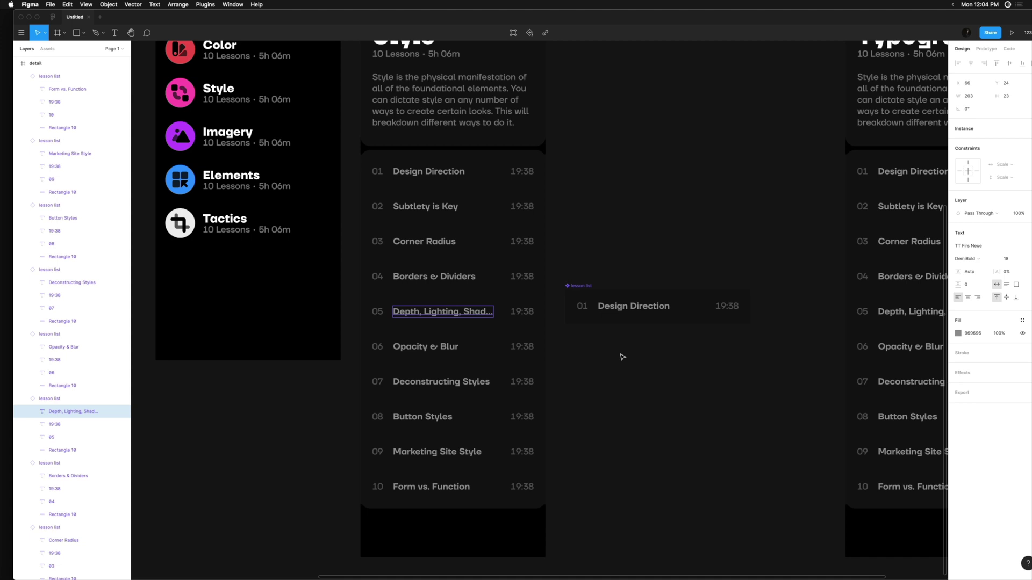
{"action": "key", "text": "ctrl+d"}
{"action": "scroll", "coordinate": [622, 357], "scroll_direction": "up", "scroll_amount": 5}
{"action": "key", "text": "Return"}
{"action": "key", "text": "Return"}
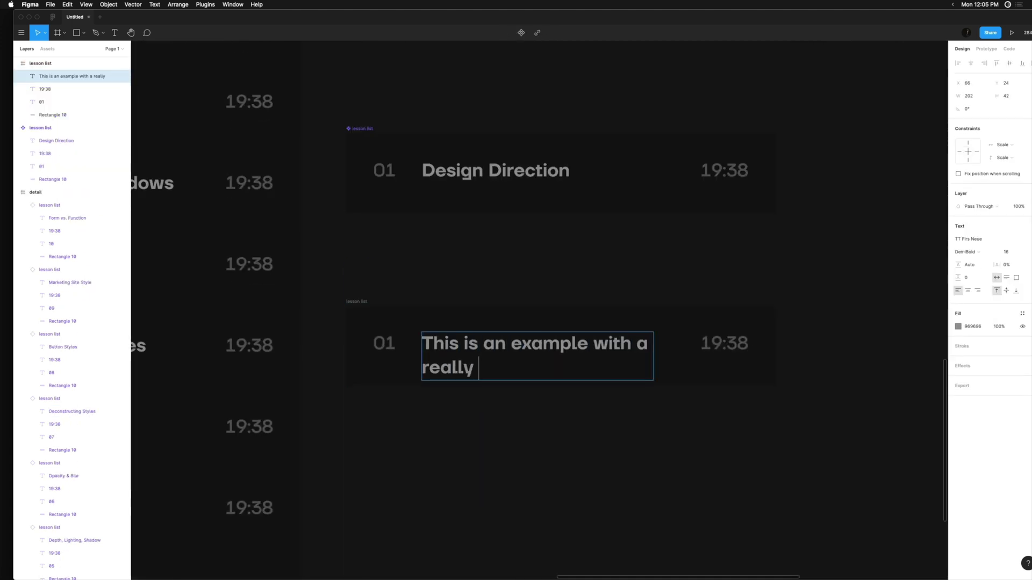
Complete the copy's long example title with 'lines' and select its lesson list row.
{"action": "type", "text": "lines"}
{"action": "key", "text": "Escape"}
{"action": "scroll", "coordinate": [411, 425], "scroll_direction": "up", "scroll_amount": 2}
{"action": "key", "text": "ctrl+a"}
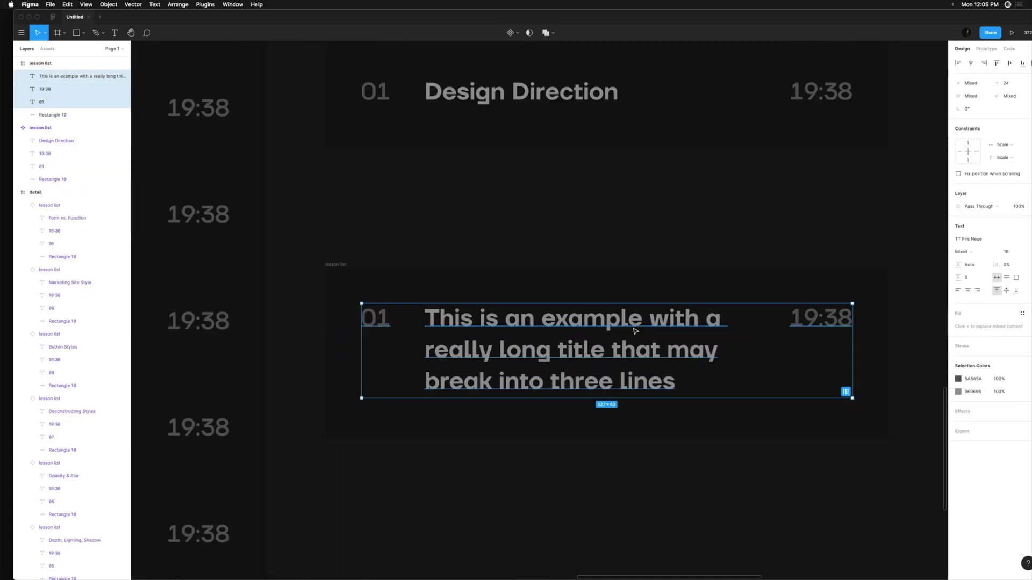
{"action": "key", "text": "Escape"}
{"action": "key", "text": "Escape"}
{"action": "scroll", "coordinate": [646, 252], "scroll_direction": "down", "scroll_amount": 6}
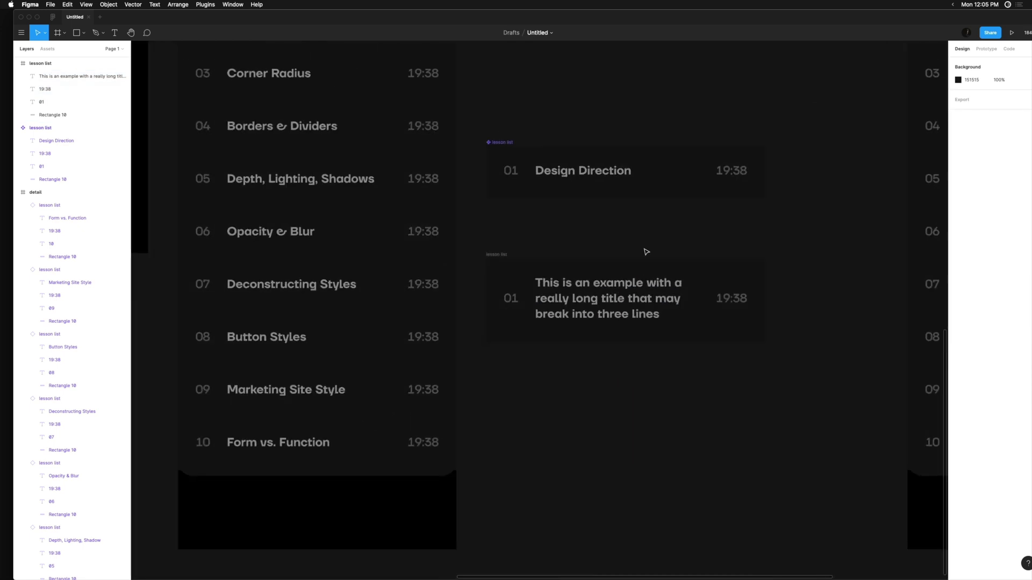
{"action": "scroll", "coordinate": [647, 252], "scroll_direction": "up", "scroll_amount": 5}
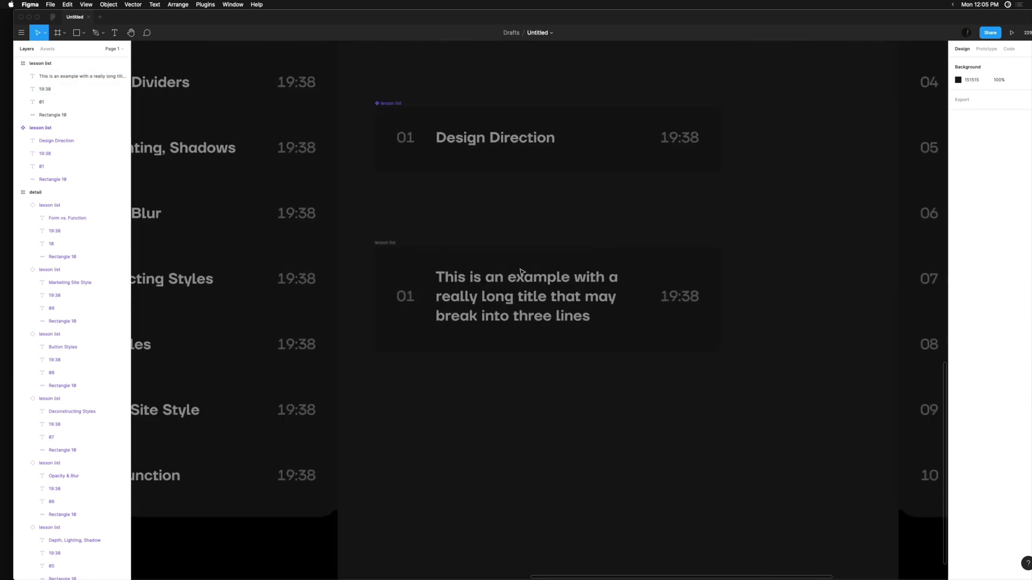
Draw a 30% opacity guide line across the 01 and long-title text.
{"action": "left_click", "coordinate": [405, 305]}
{"action": "left_click", "coordinate": [565, 301], "text": "shift"}
{"action": "key", "text": "Escape"}
{"action": "scroll", "coordinate": [574, 212], "scroll_direction": "up", "scroll_amount": 3}
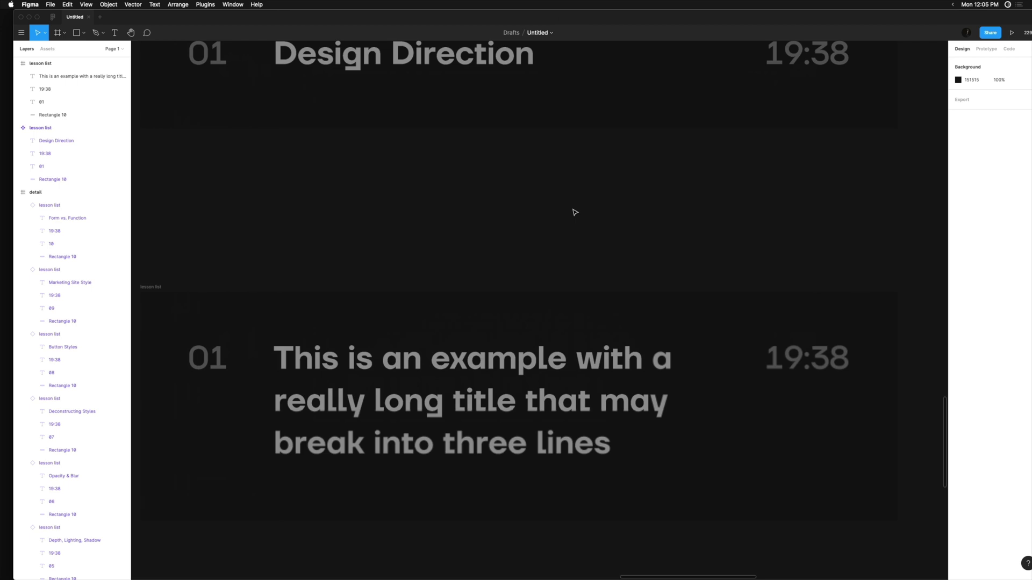
{"action": "scroll", "coordinate": [574, 212], "scroll_direction": "down", "scroll_amount": 2}
{"action": "key", "text": "l"}
{"action": "left_click_drag", "start_coordinate": [290, 292], "coordinate": [375, 305]}
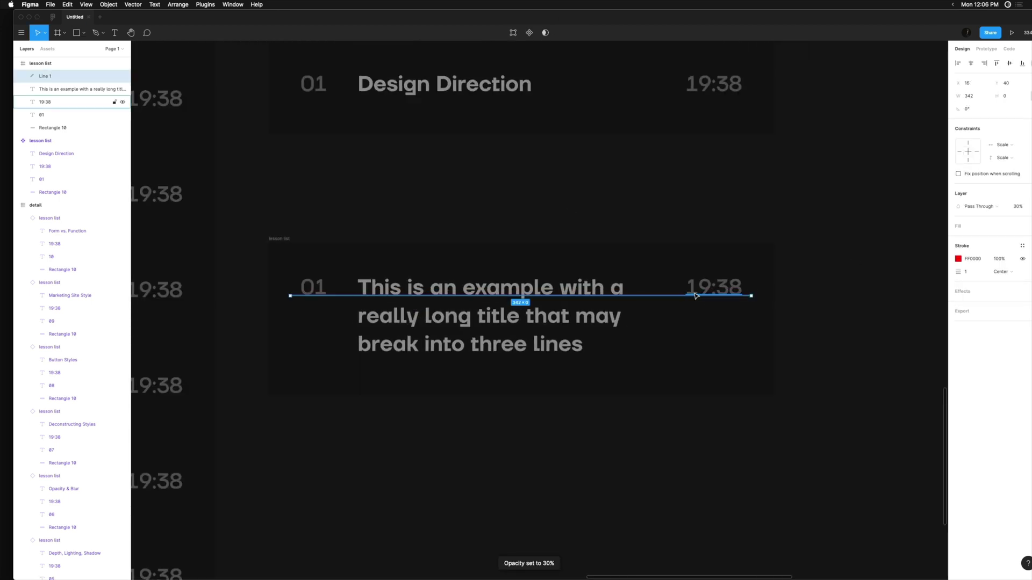
{"action": "key", "text": "Escape"}
{"action": "scroll", "coordinate": [568, 226], "scroll_direction": "up", "scroll_amount": 2}
{"action": "scroll", "coordinate": [569, 226], "scroll_direction": "down", "scroll_amount": 1}
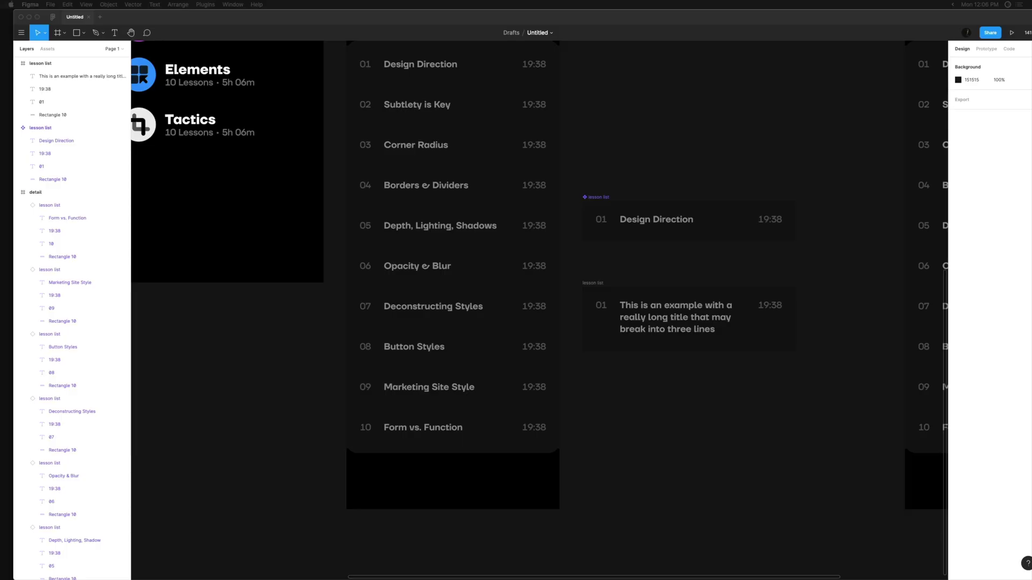
Place a white circle near the Style card and draw a 16×16 square inside it.
{"action": "scroll", "coordinate": [253, 394], "scroll_direction": "up", "scroll_amount": 10}
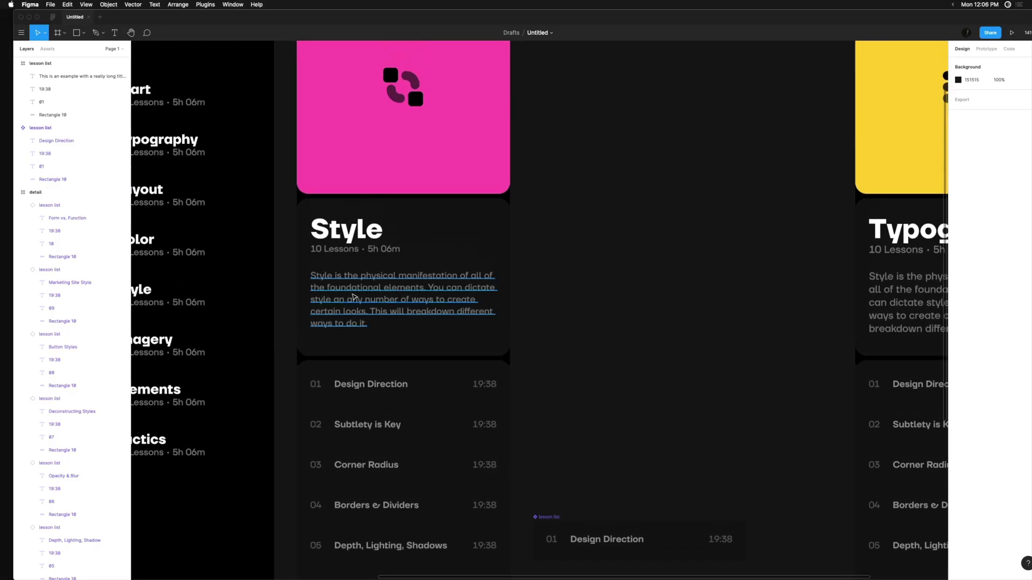
{"action": "scroll", "coordinate": [445, 253], "scroll_direction": "up", "scroll_amount": 5}
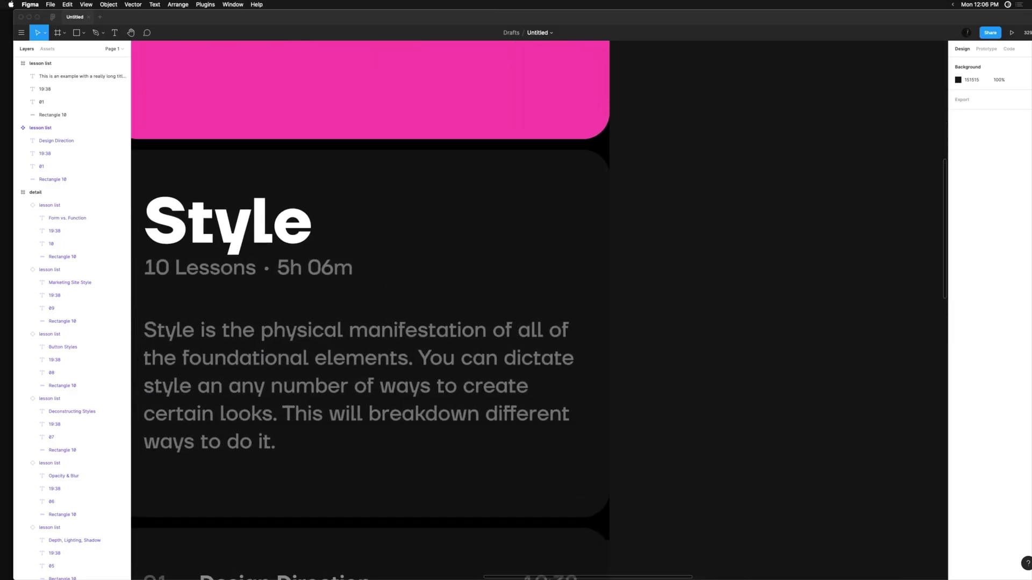
{"action": "left_click", "coordinate": [399, 265]}
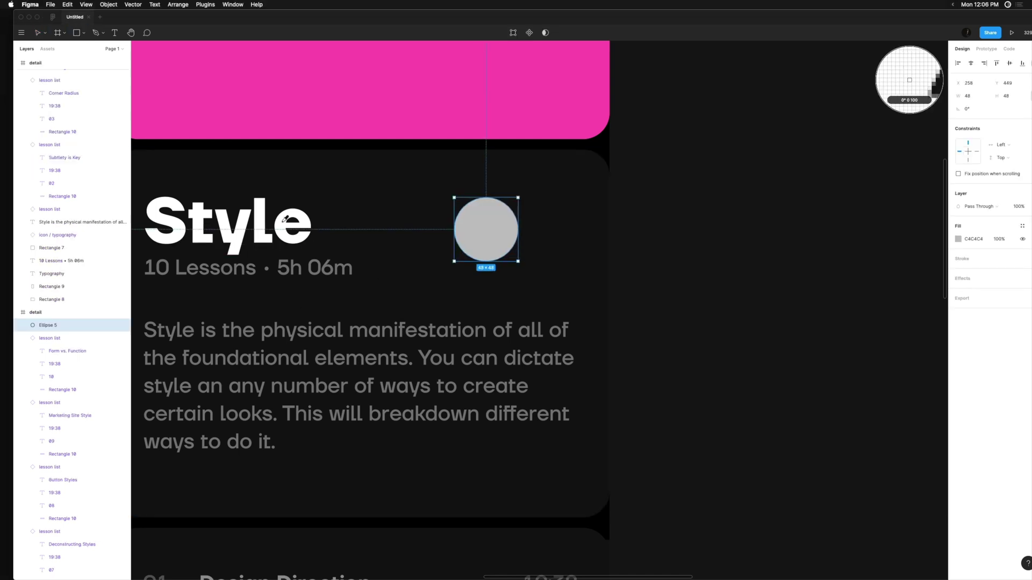
{"action": "scroll", "coordinate": [473, 241], "scroll_direction": "up", "scroll_amount": 5}
{"action": "key", "text": "r"}
{"action": "left_click_drag", "start_coordinate": [447, 214], "coordinate": [500, 267]}
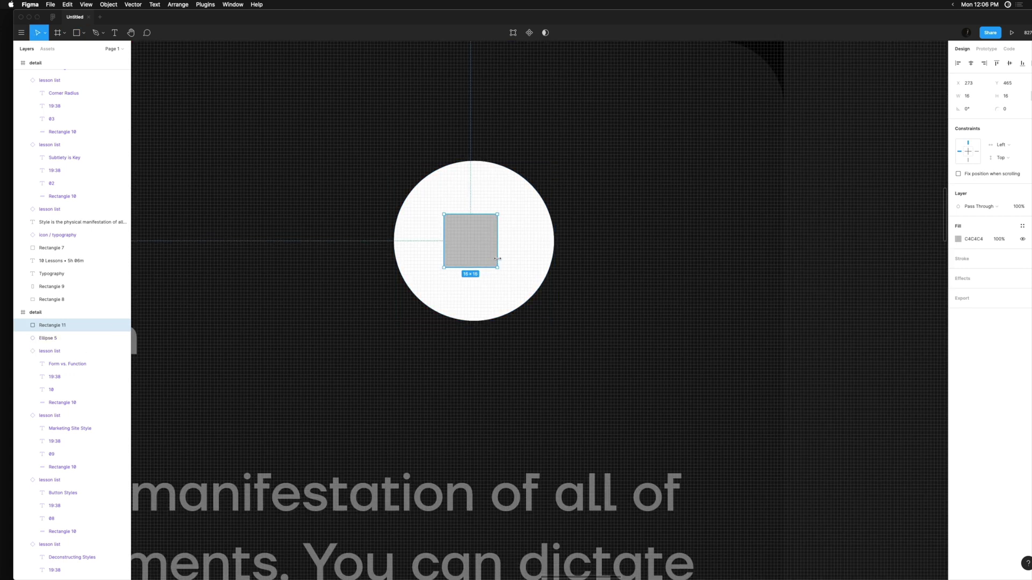
Reshape the square's points into a play triangle with corner radius 2.
{"action": "double_click", "coordinate": [486, 247]}
{"action": "scroll", "coordinate": [486, 245], "scroll_direction": "up", "scroll_amount": 5}
{"action": "left_click_drag", "start_coordinate": [522, 173], "coordinate": [523, 241]}
{"action": "left_click_drag", "start_coordinate": [347, 148], "coordinate": [537, 319]}
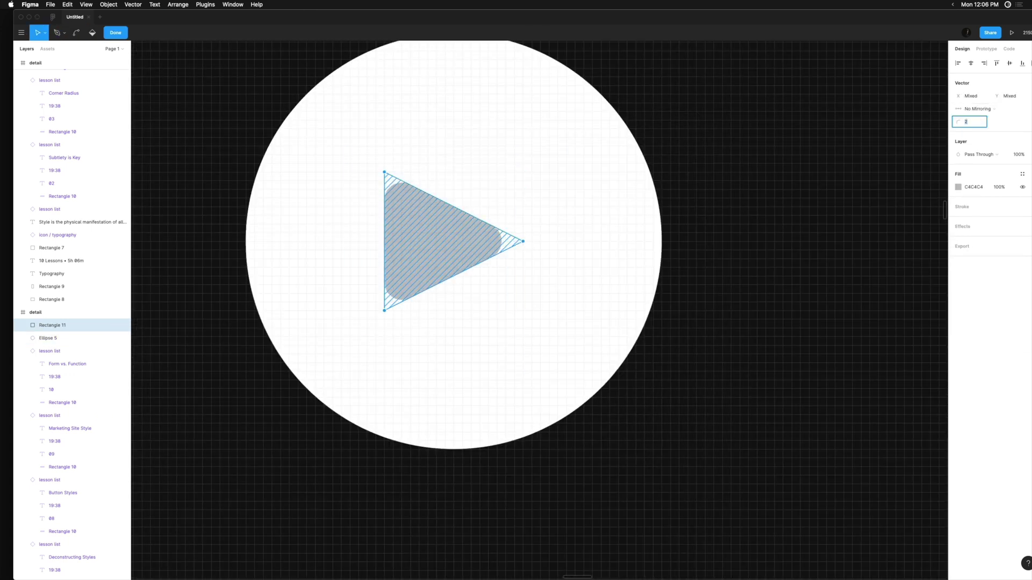
{"action": "type", "text": "2"}
{"action": "key", "text": "Escape"}
{"action": "key", "text": "Escape"}
{"action": "key", "text": "shift+1"}
{"action": "key", "text": "shift+0"}
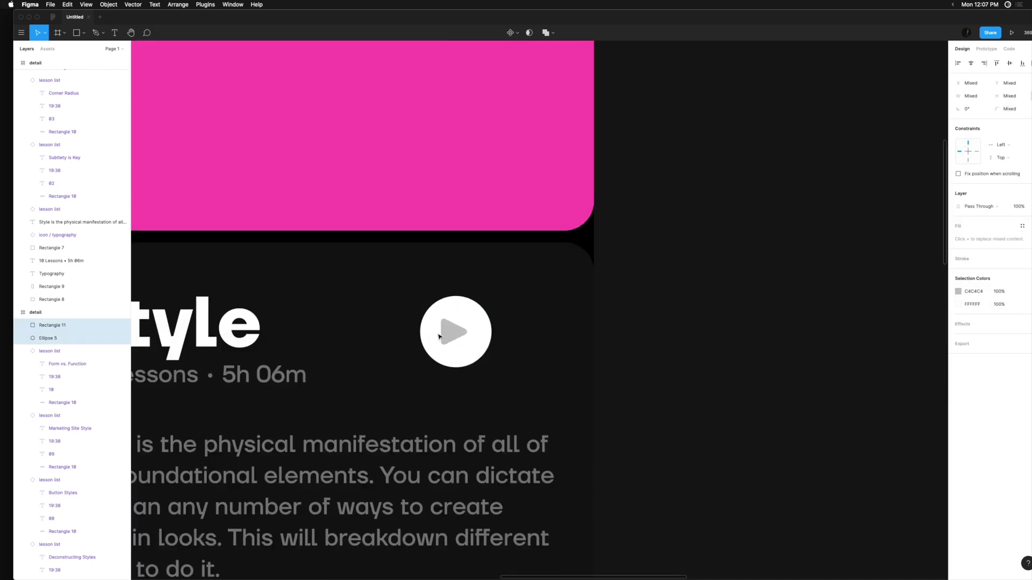
Select the Style card, the play triangle and the white circle to centre the triangle.
{"action": "left_click", "coordinate": [506, 331]}
{"action": "scroll", "coordinate": [506, 332], "scroll_direction": "up", "scroll_amount": 3}
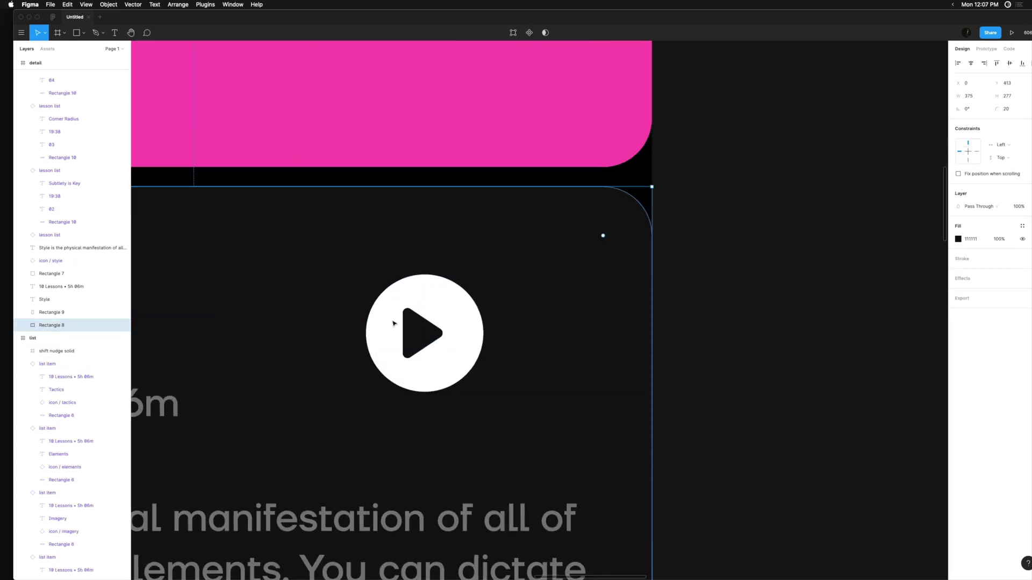
{"action": "left_click", "coordinate": [419, 336]}
{"action": "scroll", "coordinate": [408, 352], "scroll_direction": "up", "scroll_amount": 5}
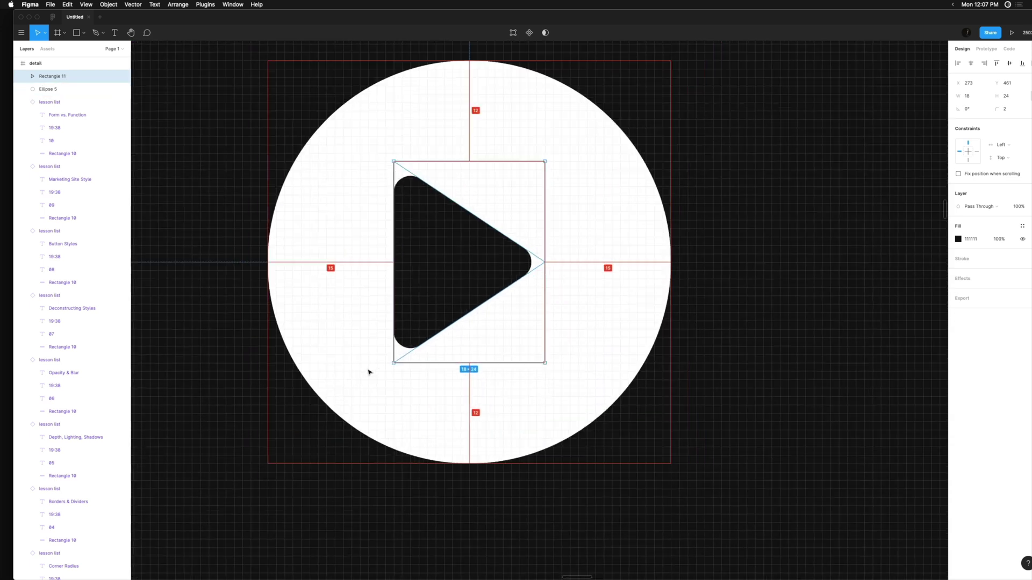
{"action": "scroll", "coordinate": [424, 344], "scroll_direction": "down", "scroll_amount": 5}
{"action": "scroll", "coordinate": [371, 254], "scroll_direction": "up", "scroll_amount": 4}
{"action": "left_click", "coordinate": [482, 270]}
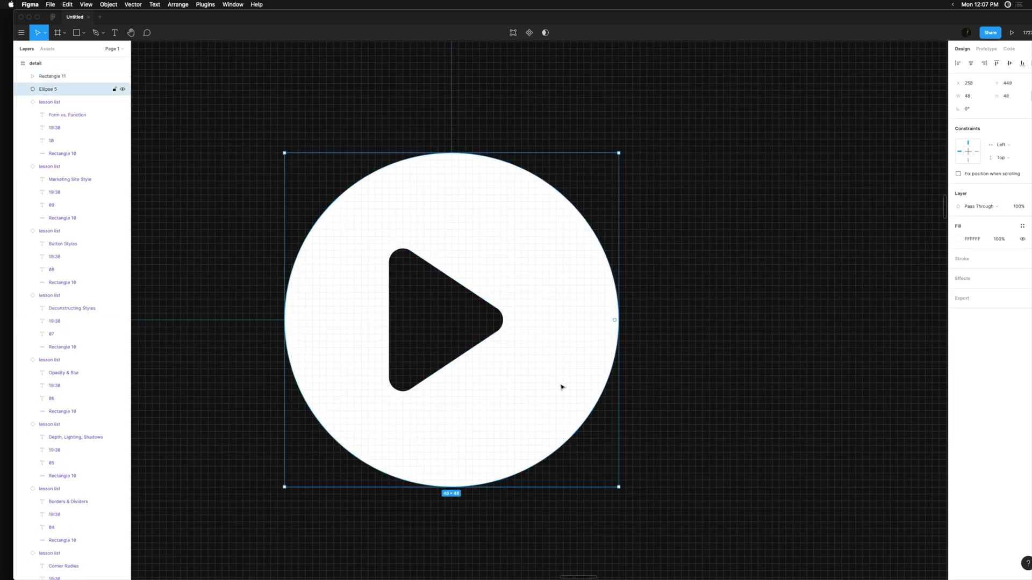
Scribble pencil annotations around the triangle, then undo them and return to Move.
{"action": "key", "text": "shift+p"}
{"action": "left_click_drag", "start_coordinate": [532, 343], "coordinate": [501, 346]}
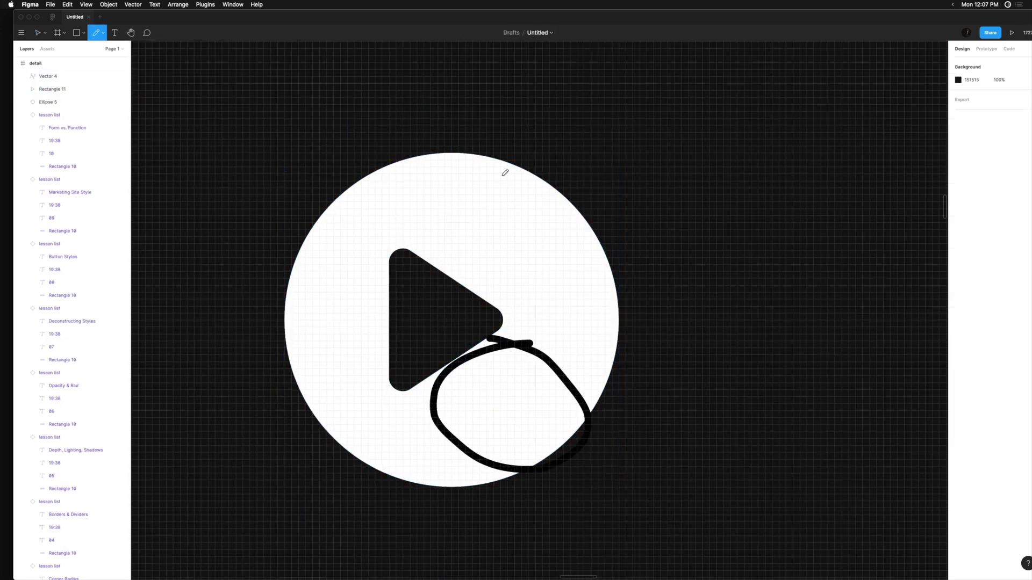
{"action": "key", "text": "ctrl+z"}
{"action": "left_click_drag", "start_coordinate": [505, 172], "coordinate": [565, 199]}
{"action": "left_click_drag", "start_coordinate": [532, 344], "coordinate": [484, 349]}
{"action": "key", "text": "ctrl+z"}
{"action": "key", "text": "ctrl+z"}
{"action": "key", "text": "v"}
{"action": "left_click", "coordinate": [437, 323]}
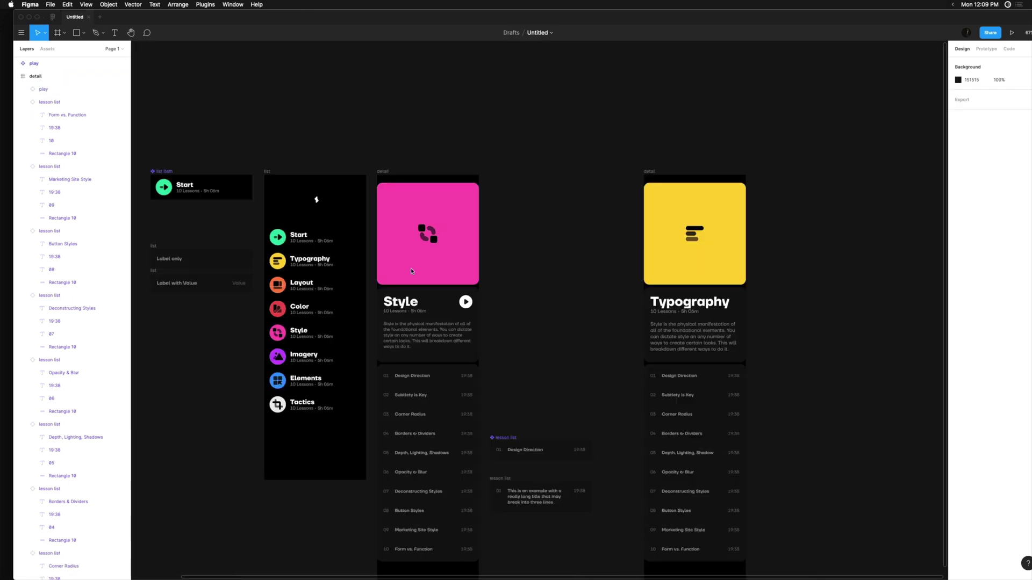
Draw a 24×24 square on the pink card and a Pen chevron path.
{"action": "scroll", "coordinate": [411, 270], "scroll_direction": "up", "scroll_amount": 5}
{"action": "key", "text": "r"}
{"action": "left_click_drag", "start_coordinate": [327, 218], "coordinate": [366, 258]}
{"action": "key", "text": "p"}
{"action": "scroll", "coordinate": [347, 228], "scroll_direction": "up", "scroll_amount": 4}
{"action": "scroll", "coordinate": [371, 220], "scroll_direction": "up", "scroll_amount": 3}
{"action": "left_click", "coordinate": [374, 217]}
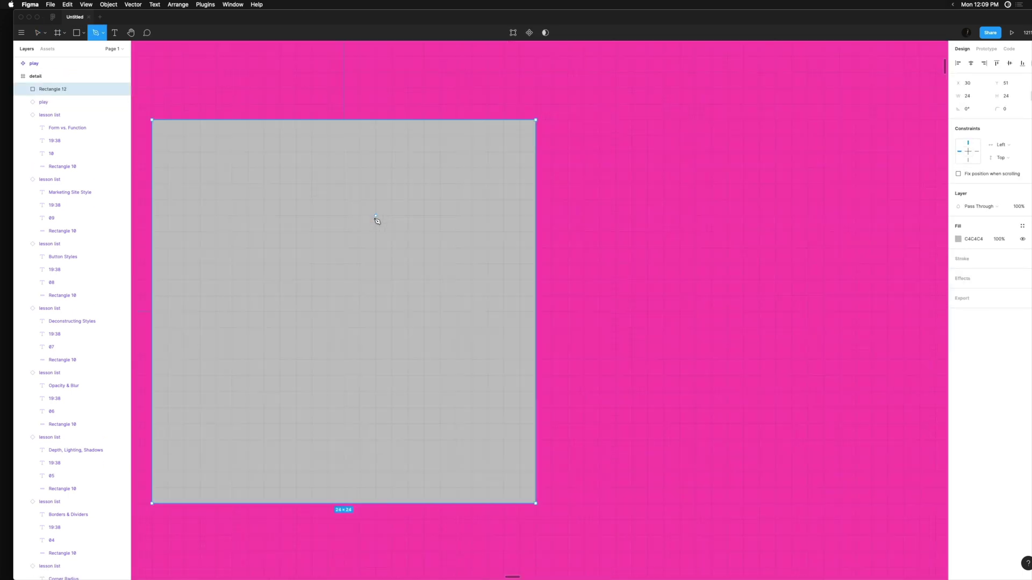
{"action": "left_click", "coordinate": [400, 405]}
{"action": "key", "text": "Escape"}
Give the chevron a stroke weight of 3 with round end caps.
{"action": "left_click", "coordinate": [966, 272]}
{"action": "type", "text": "3"}
{"action": "left_click", "coordinate": [1013, 275]}
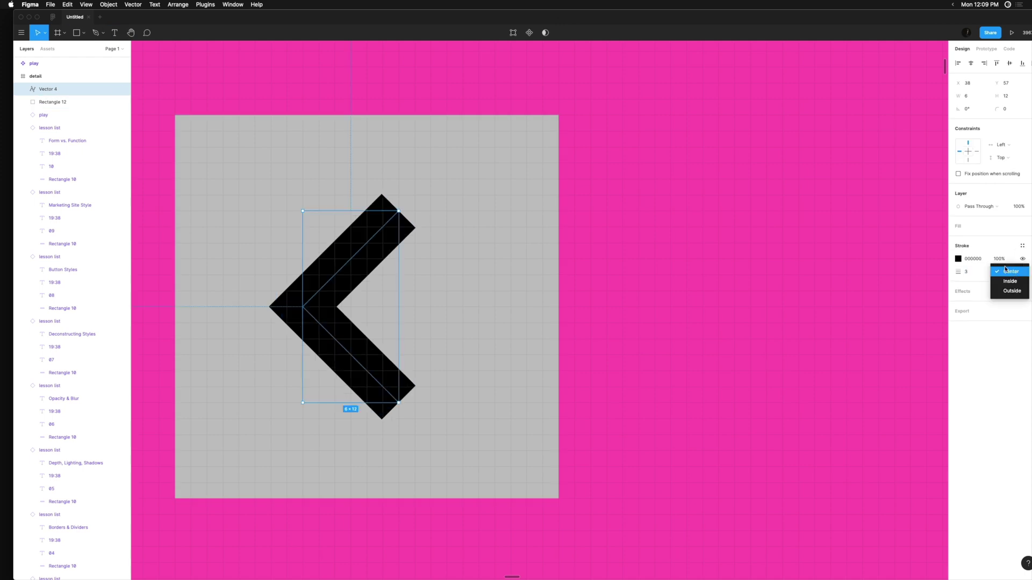
{"action": "scroll", "coordinate": [733, 260], "scroll_direction": "down", "scroll_amount": 10}
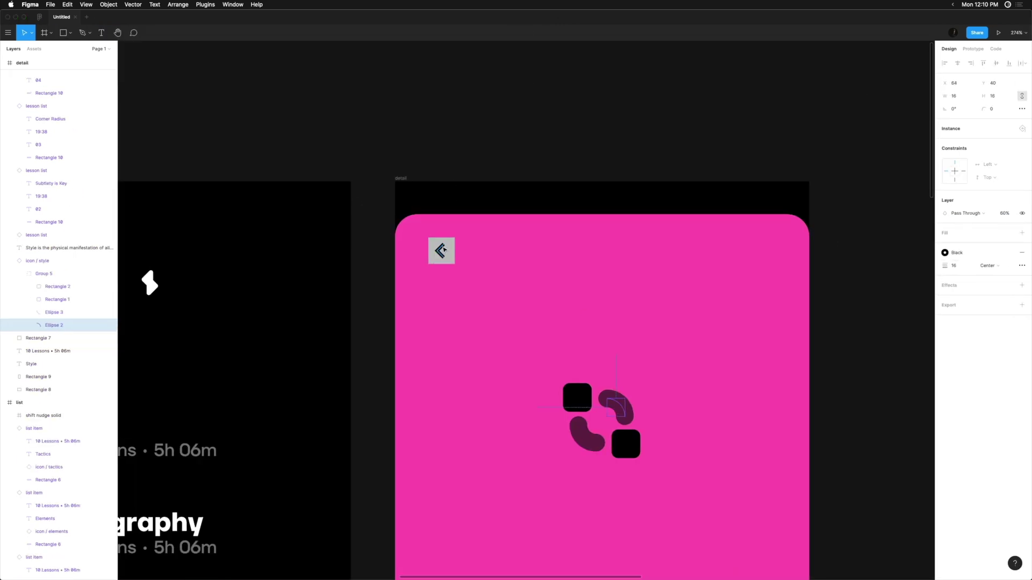
{"action": "left_click", "coordinate": [1022, 271]}
{"action": "left_click", "coordinate": [863, 304]}
{"action": "left_click", "coordinate": [864, 324]}
{"action": "key", "text": "Escape"}
{"action": "scroll", "coordinate": [442, 252], "scroll_direction": "up", "scroll_amount": 10}
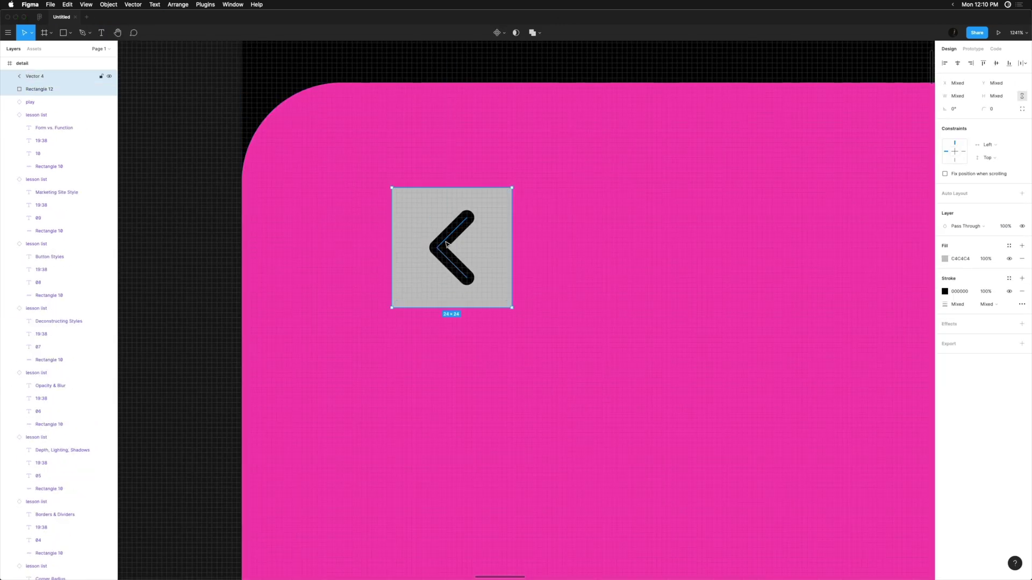
Make the chevron and square a component and rename it icon / back.
{"action": "key", "text": "super+alt+k"}
{"action": "key", "text": "super+r"}
{"action": "scroll", "coordinate": [452, 247], "scroll_direction": "down", "scroll_amount": 5}
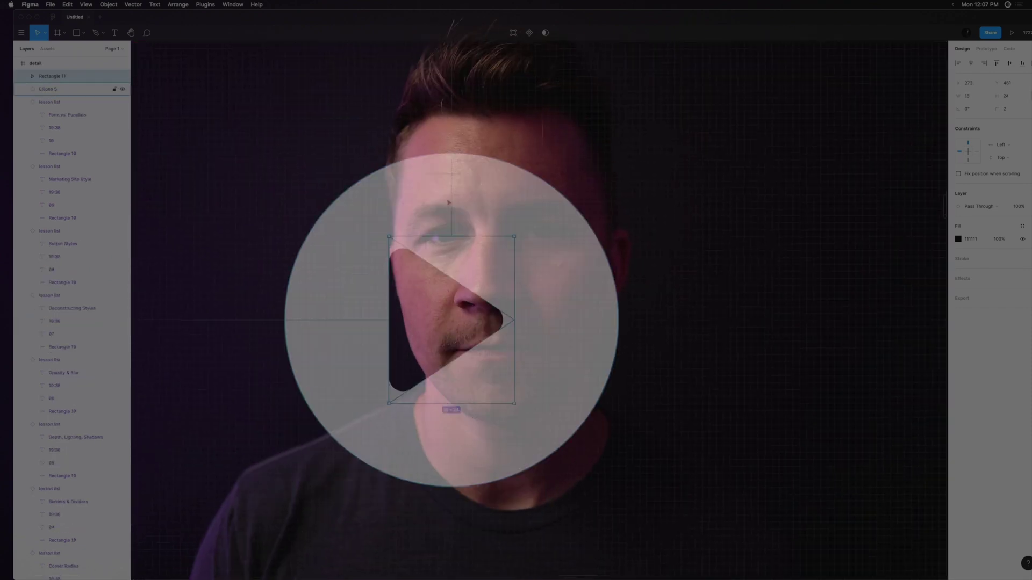
Select the white circle and draw an annotation loop on the play button.
{"action": "left_click", "coordinate": [449, 203]}
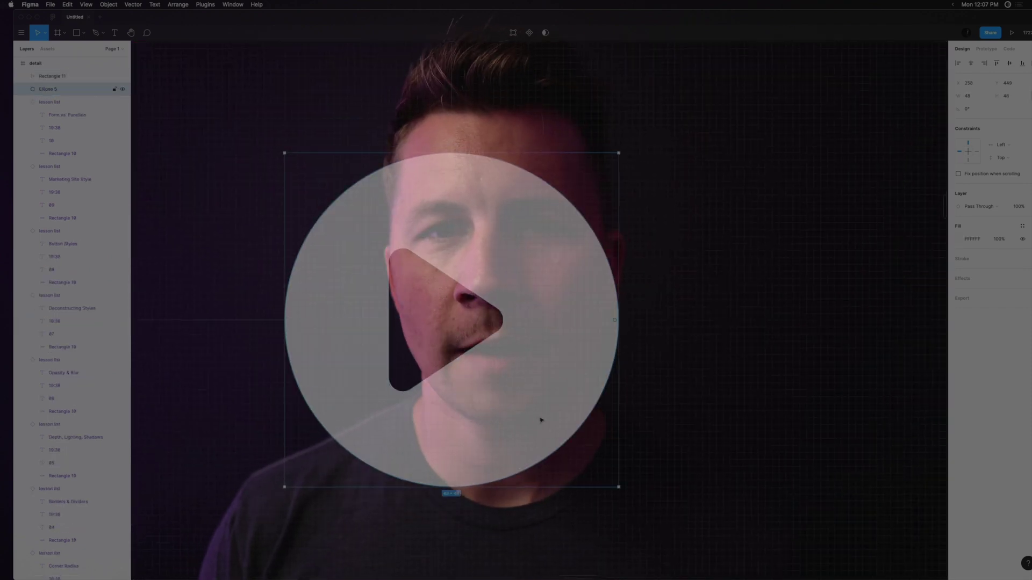
{"action": "key", "text": "p"}
{"action": "left_click_drag", "start_coordinate": [530, 350], "coordinate": [484, 333]}
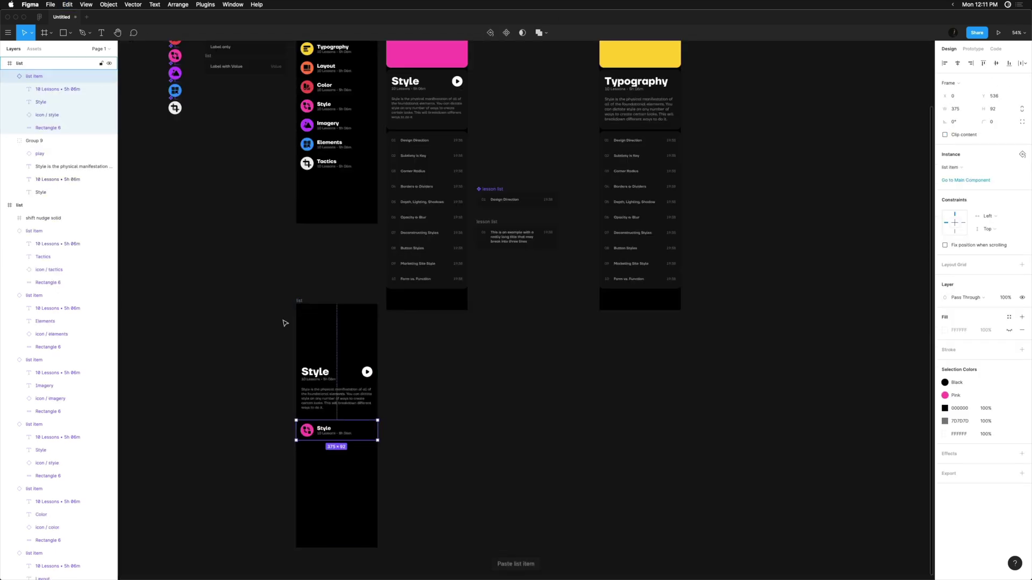
Move the pasted Style list item above the Style header.
{"action": "left_click_drag", "start_coordinate": [337, 428], "coordinate": [336, 383]}
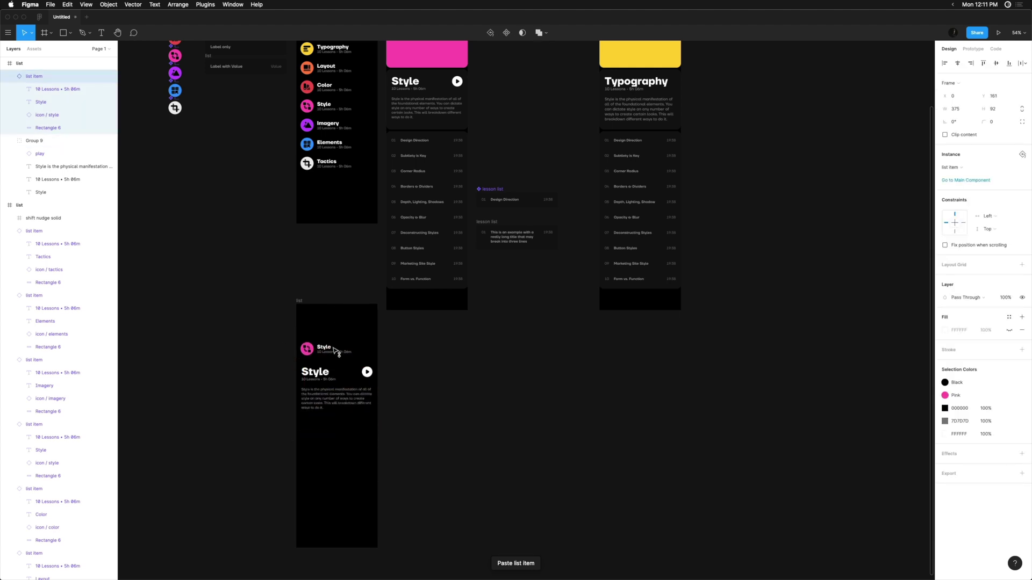
{"action": "scroll", "coordinate": [307, 361], "scroll_direction": "up", "scroll_amount": 10}
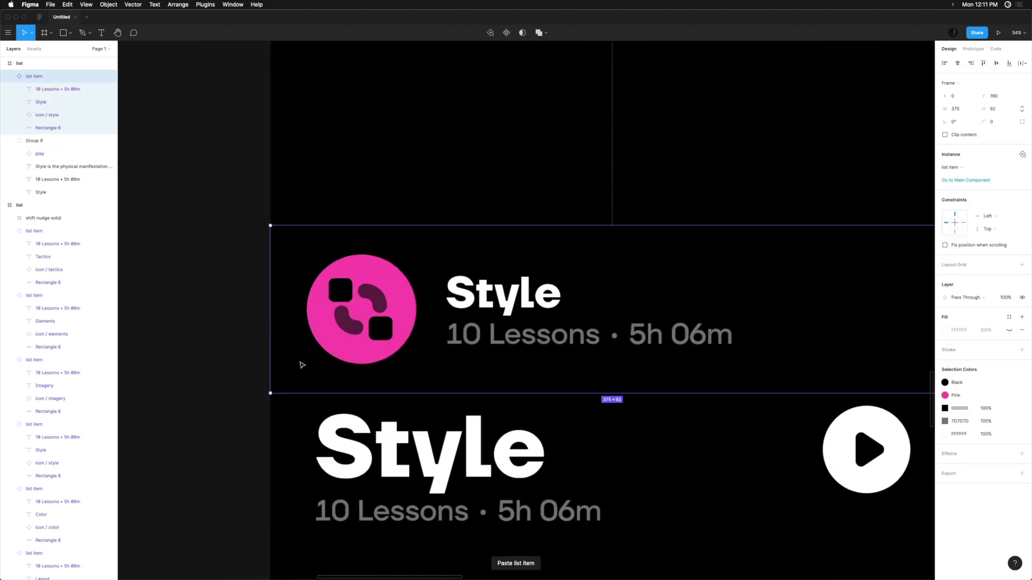
{"action": "left_click", "coordinate": [254, 410]}
Draw a thin comparison bar left of the Style icon, stretched past the header.
{"action": "left_click_drag", "start_coordinate": [304, 211], "coordinate": [312, 398]}
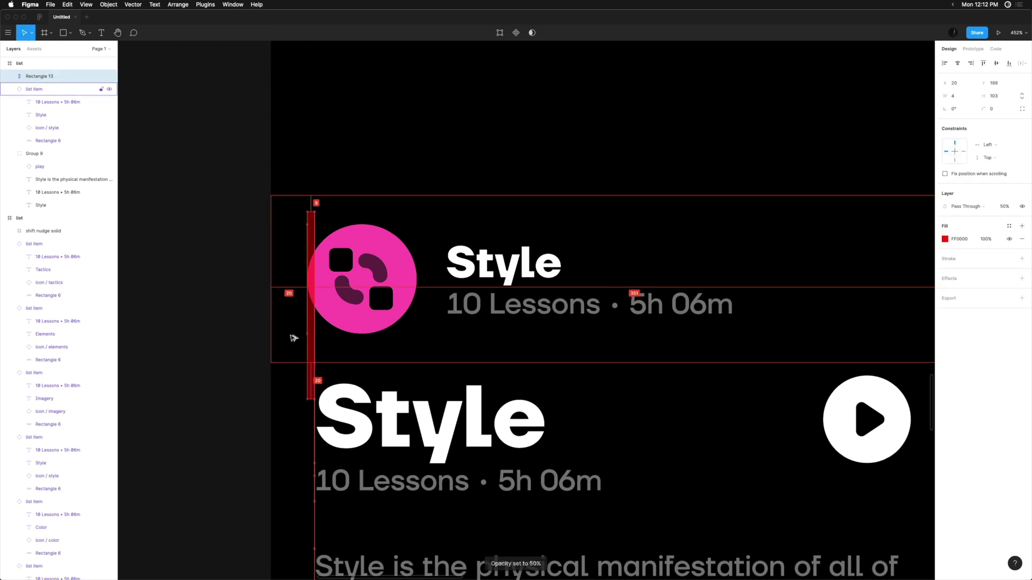
{"action": "left_click_drag", "start_coordinate": [307, 399], "coordinate": [307, 541]}
{"action": "left_click", "coordinate": [205, 429]}
{"action": "scroll", "coordinate": [242, 398], "scroll_direction": "down", "scroll_amount": 2}
{"action": "left_click", "coordinate": [276, 366]}
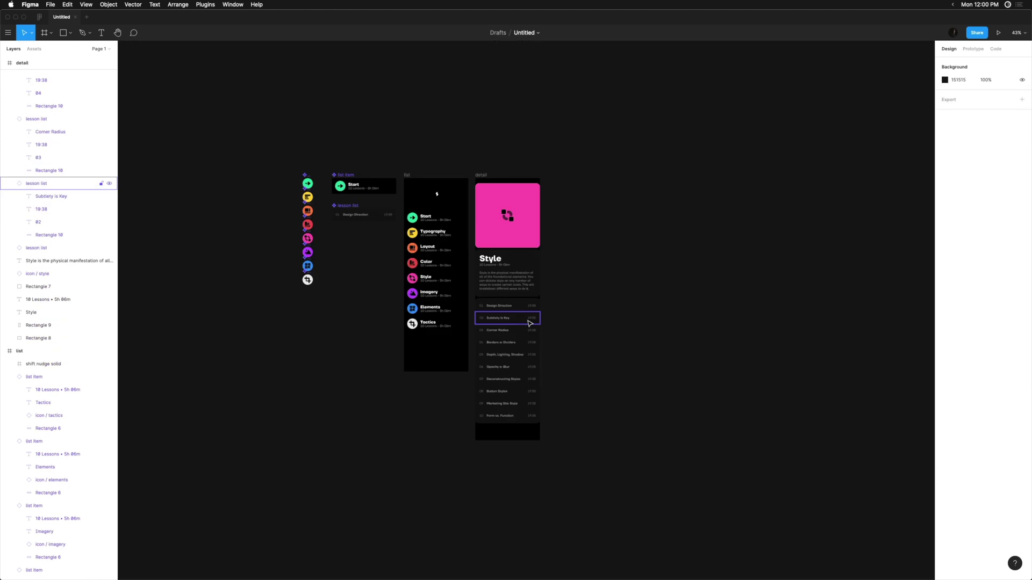
{"action": "scroll", "coordinate": [534, 320], "scroll_direction": "up", "scroll_amount": 3}
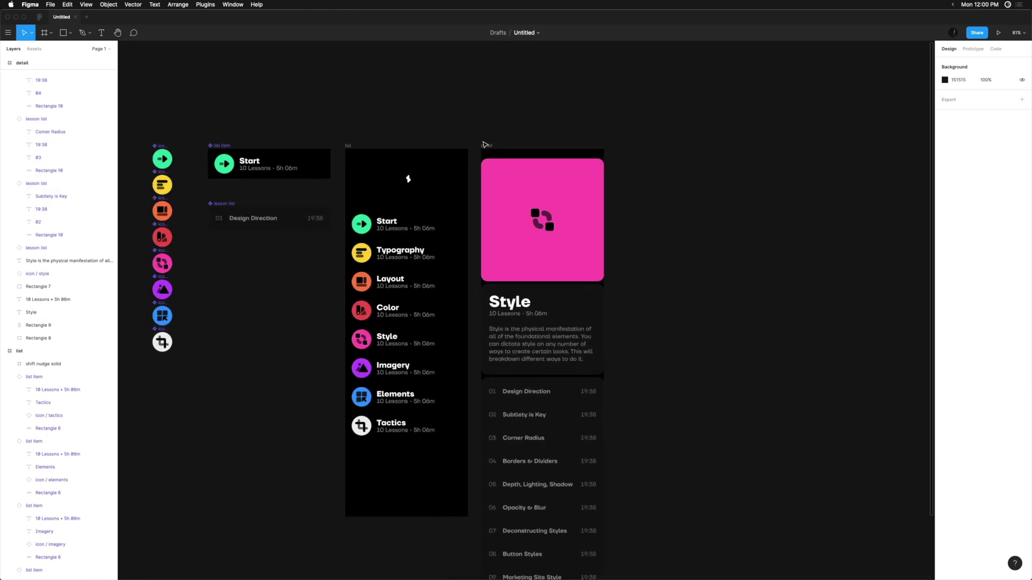
Duplicate the detail screen, colour its square yellow and swap in the typography icon.
{"action": "left_click_drag", "start_coordinate": [487, 154], "coordinate": [616, 155]}
{"action": "left_click", "coordinate": [671, 242]}
{"action": "left_click", "coordinate": [945, 240]}
{"action": "left_click", "coordinate": [670, 221]}
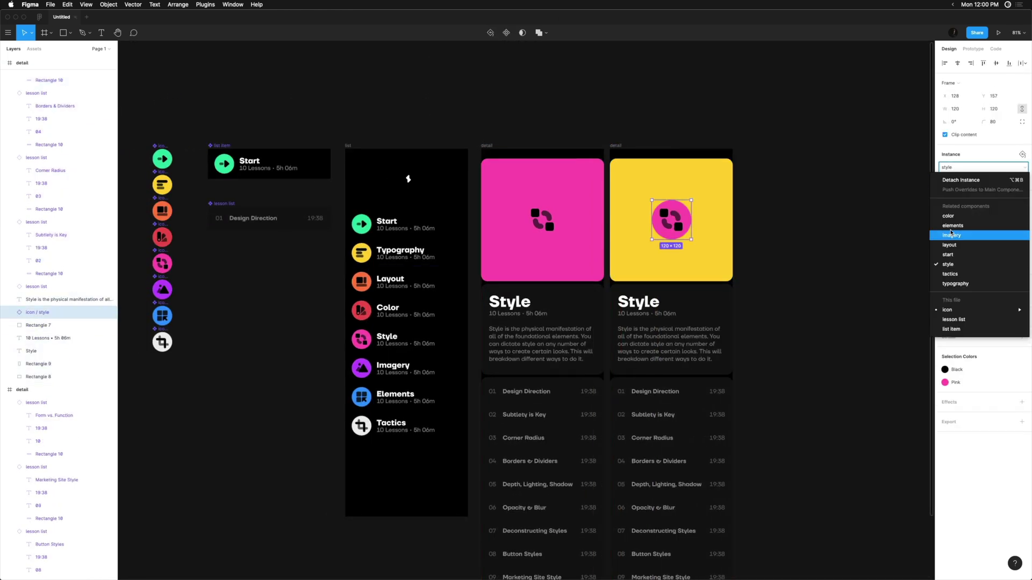
{"action": "left_click", "coordinate": [962, 237]}
{"action": "left_click", "coordinate": [630, 308]}
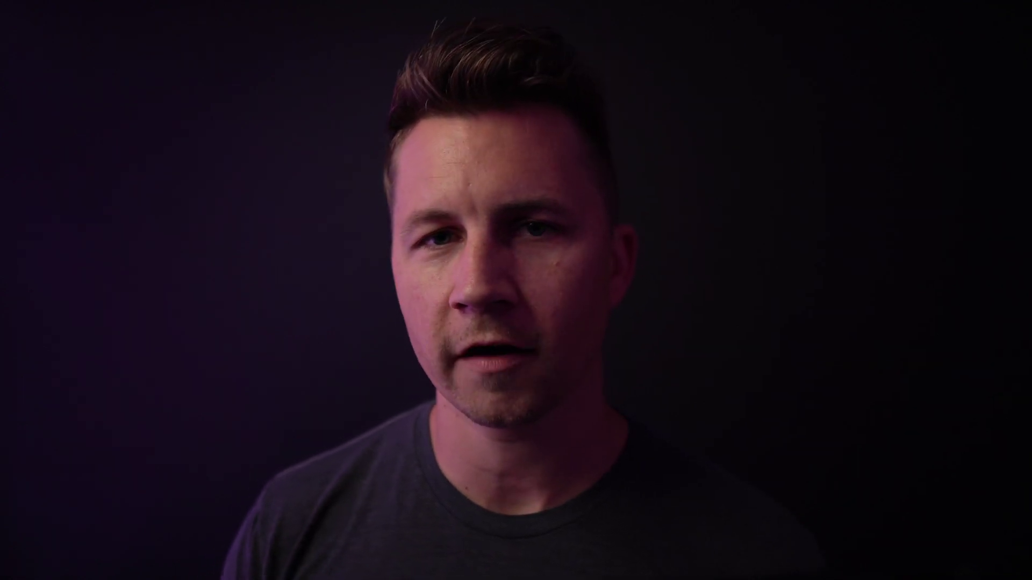
Switch to the page named animation from the Pages list.
{"action": "scroll", "coordinate": [369, 315], "scroll_direction": "up", "scroll_amount": 5}
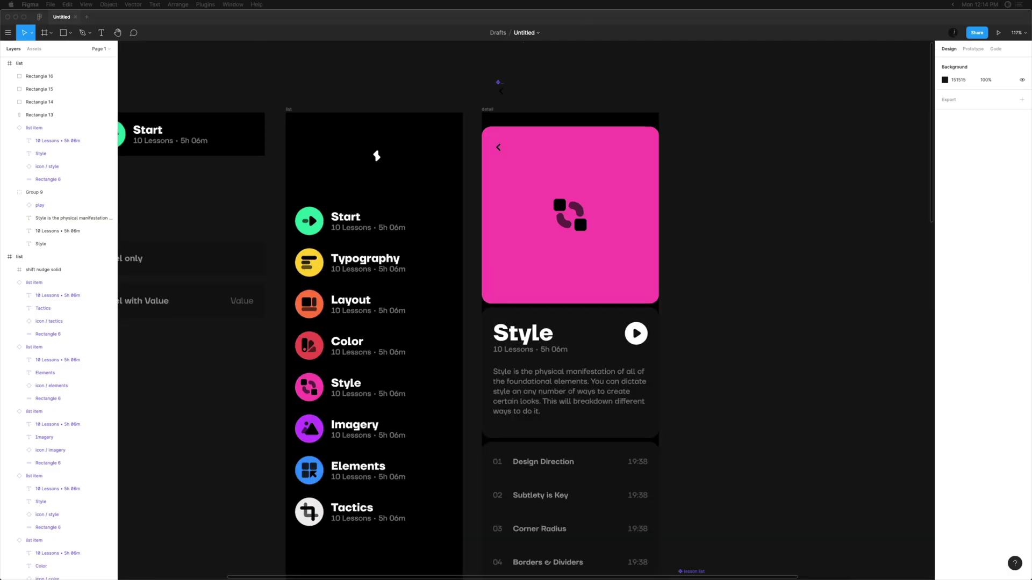
{"action": "left_click", "coordinate": [19, 256]}
{"action": "left_click", "coordinate": [52, 58], "text": "shift"}
{"action": "left_click", "coordinate": [100, 48]}
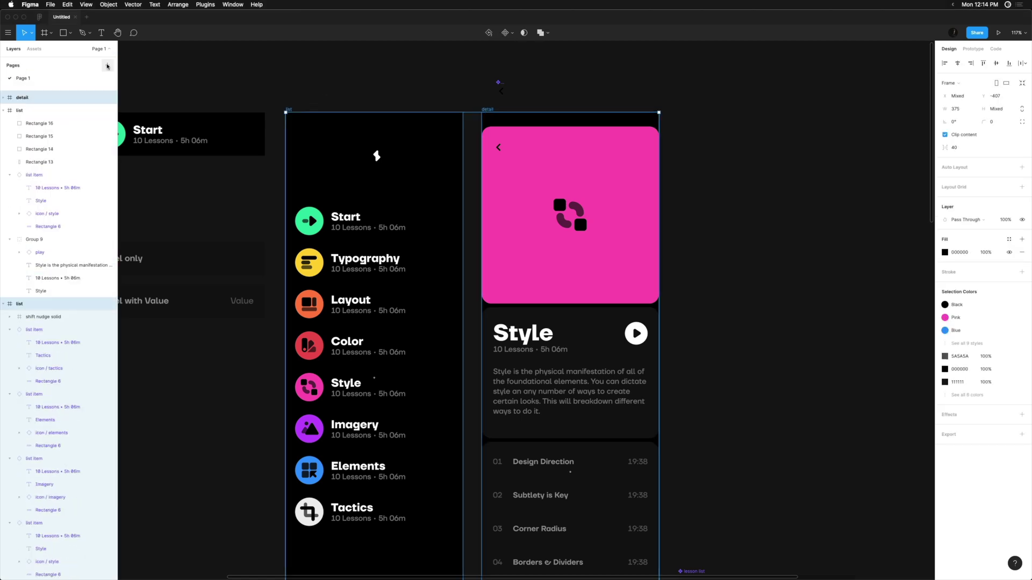
{"action": "left_click", "coordinate": [26, 91]}
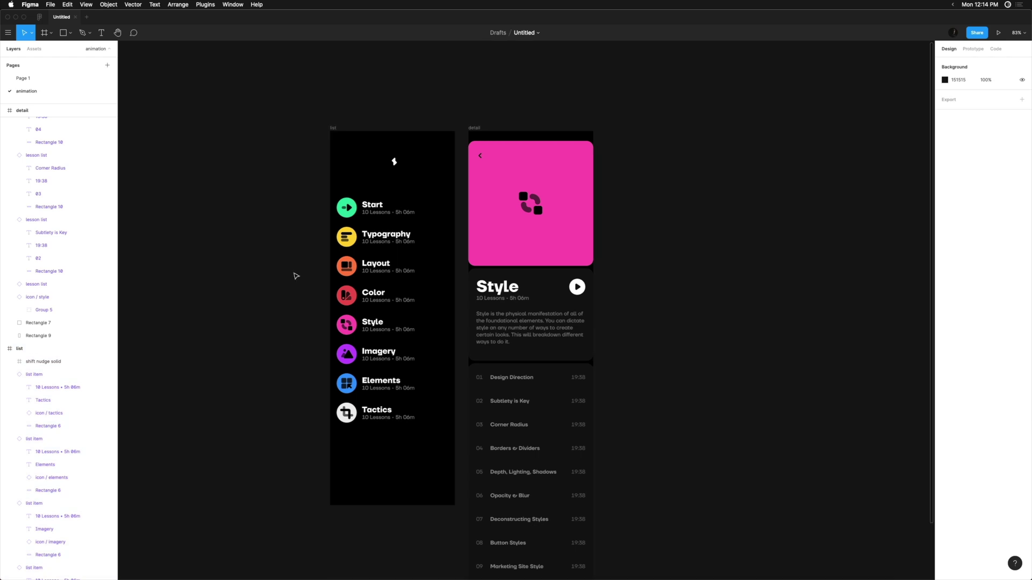
Select the Style item and its Style icon layer in the list screen.
{"action": "scroll", "coordinate": [293, 274], "scroll_direction": "up", "scroll_amount": 2}
{"action": "scroll", "coordinate": [293, 274], "scroll_direction": "right", "scroll_amount": 2}
{"action": "left_click", "coordinate": [376, 333]}
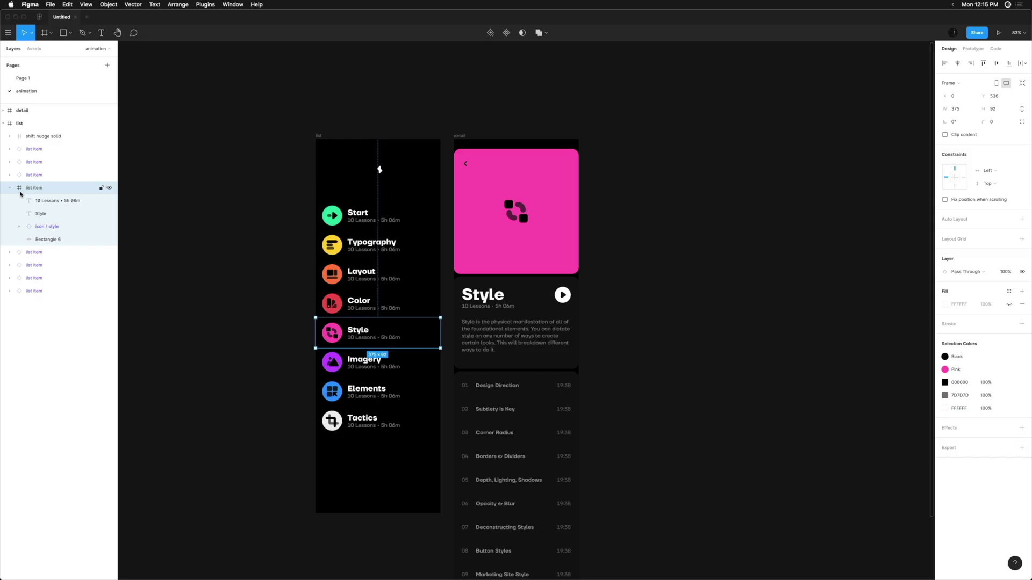
{"action": "left_click", "coordinate": [59, 220], "text": "shift"}
Delete the Style title, lesson count and large icon from the pink detail card.
{"action": "left_click", "coordinate": [60, 217]}
{"action": "left_click", "coordinate": [498, 193]}
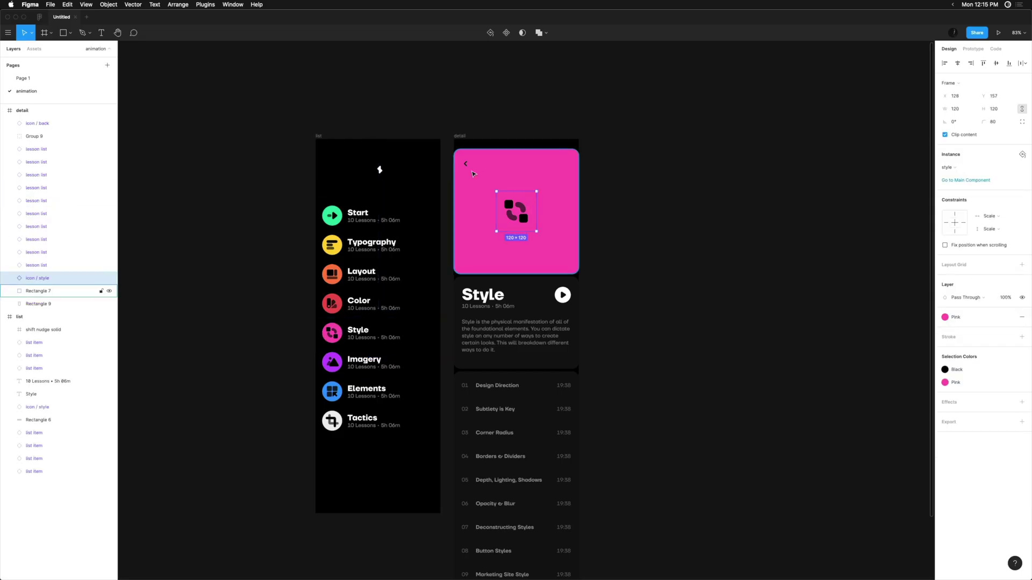
{"action": "left_click", "coordinate": [371, 337]}
{"action": "scroll", "coordinate": [381, 334], "scroll_direction": "up", "scroll_amount": 5}
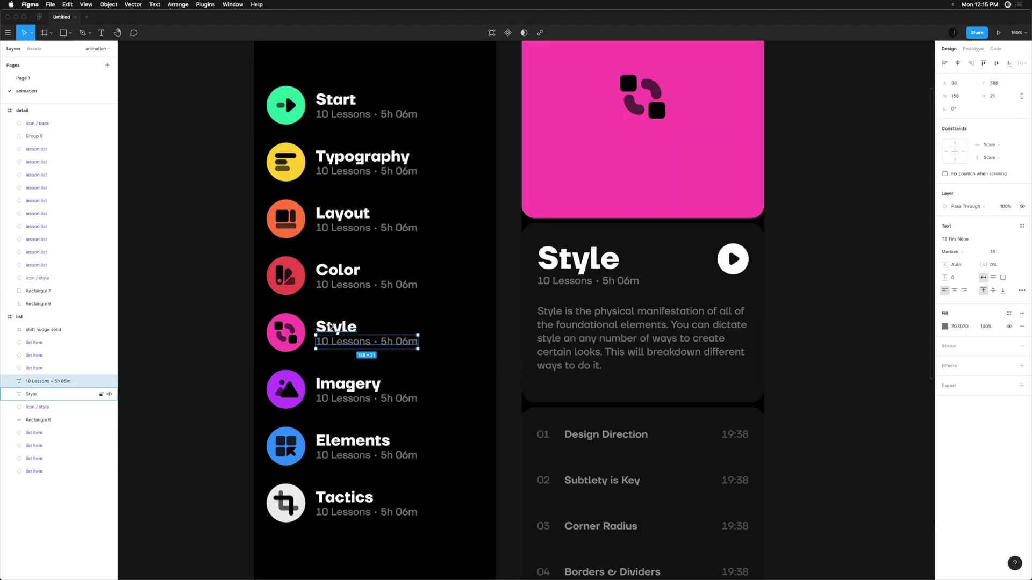
{"action": "left_click", "coordinate": [594, 282], "text": "super"}
{"action": "left_click", "coordinate": [579, 260]}
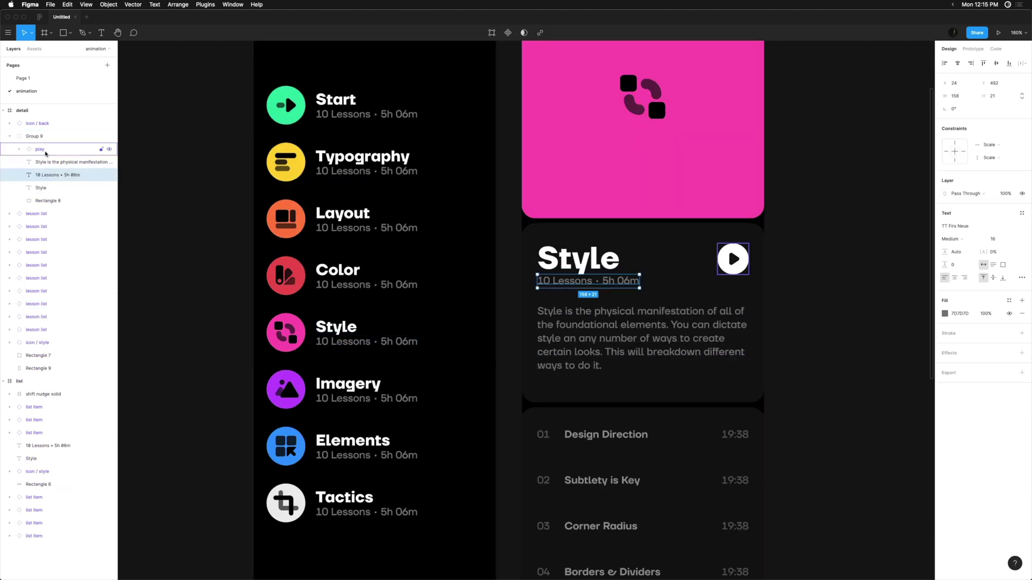
{"action": "left_click", "coordinate": [594, 281], "text": "shift"}
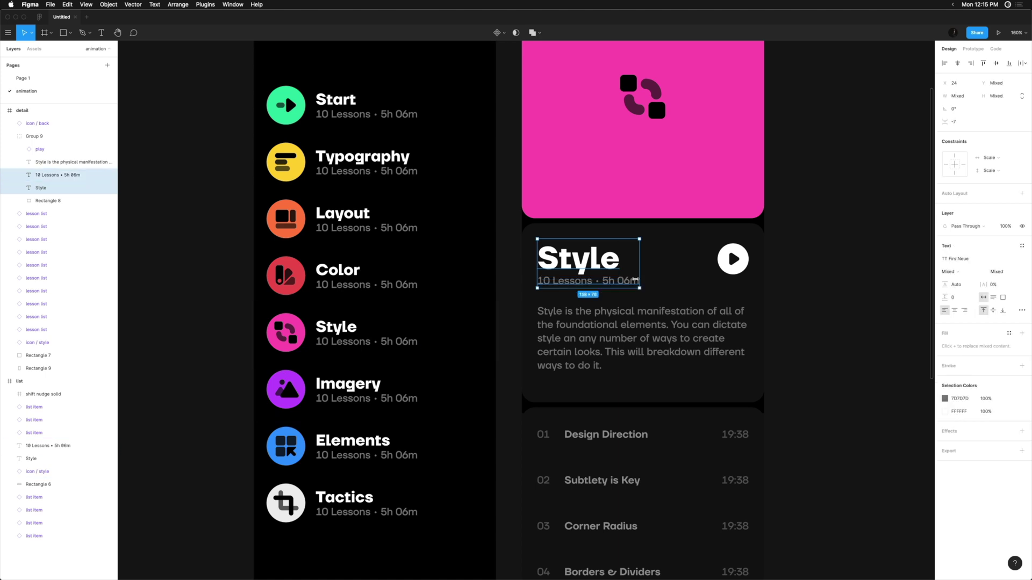
{"action": "key", "text": "Delete"}
{"action": "scroll", "coordinate": [629, 153], "scroll_direction": "up", "scroll_amount": 2}
{"action": "key", "text": "Delete"}
{"action": "scroll", "coordinate": [629, 152], "scroll_direction": "down", "scroll_amount": 5}
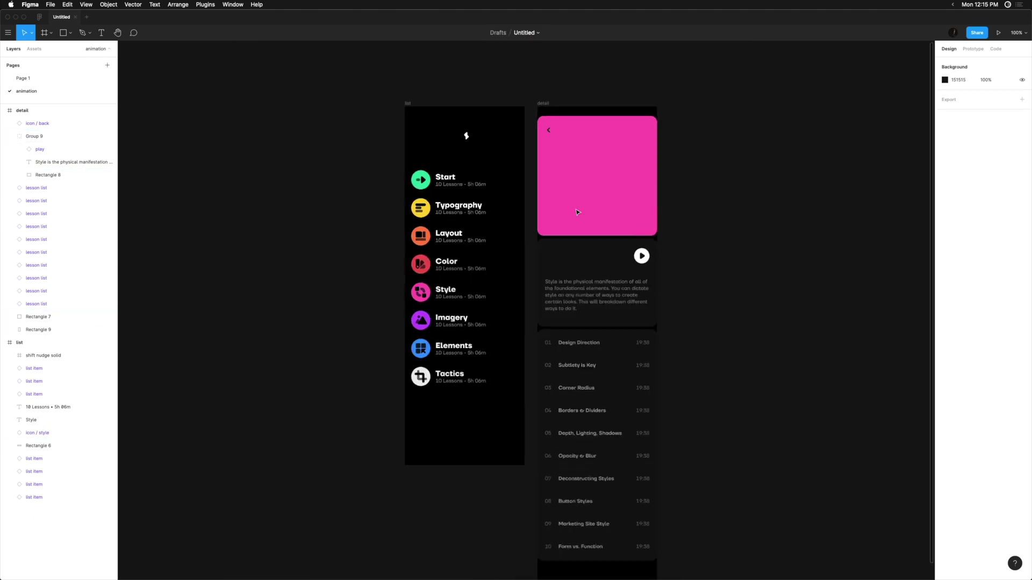
Detach and ungroup the list's Style icon, then undo the ungroup.
{"action": "left_click", "coordinate": [356, 350]}
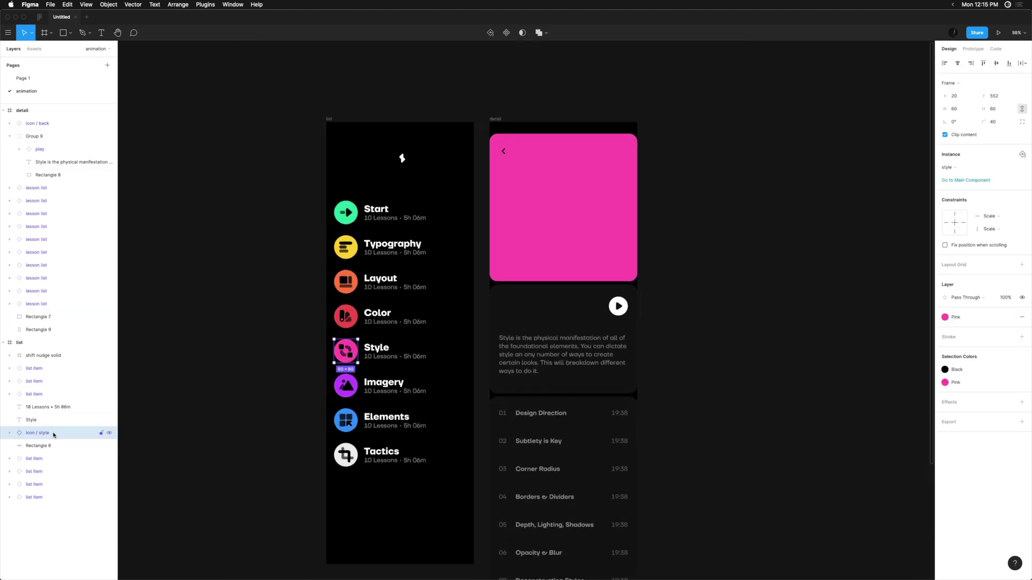
{"action": "key", "text": "super+alt+b"}
{"action": "key", "text": "super+shift+g"}
{"action": "key", "text": "super+shift+g"}
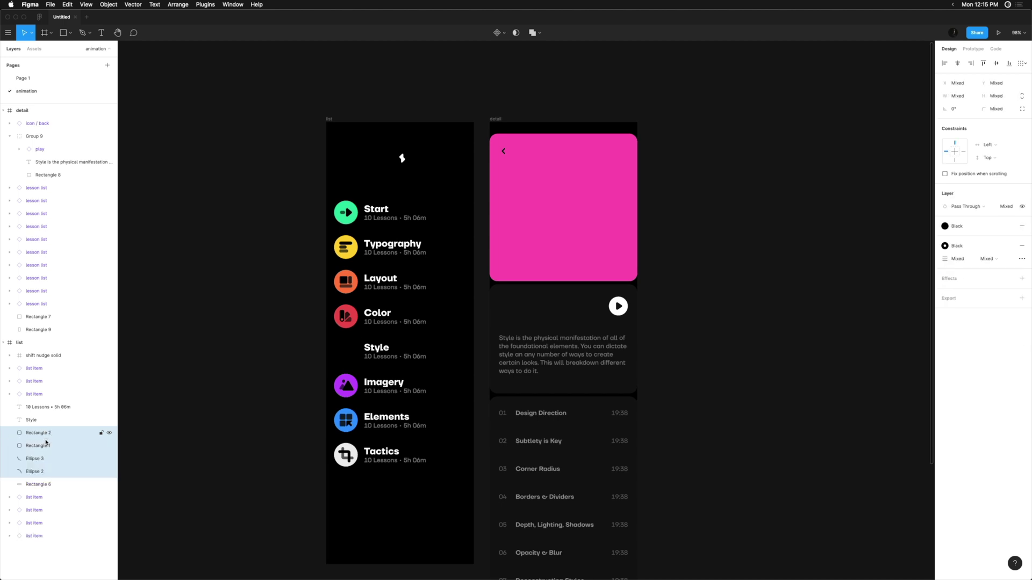
{"action": "key", "text": "super+z"}
{"action": "key", "text": "super+z"}
{"action": "key", "text": "super+z"}
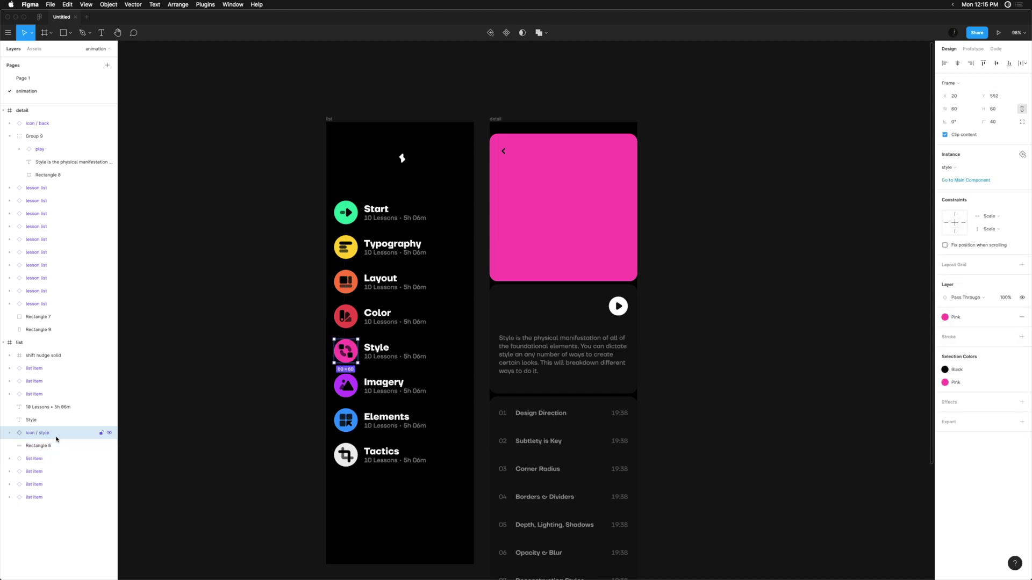
{"action": "scroll", "coordinate": [239, 409], "scroll_direction": "up", "scroll_amount": 5}
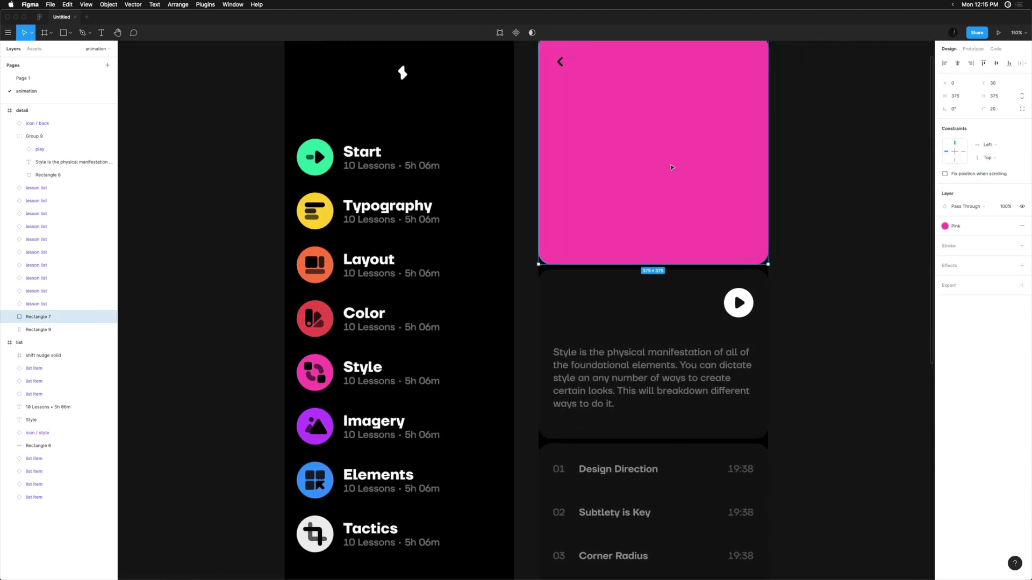
Paste the pink square into the list at width 60, behind the Style icon.
{"action": "left_click", "coordinate": [591, 226]}
{"action": "scroll", "coordinate": [357, 240], "scroll_direction": "down", "scroll_amount": 3}
{"action": "left_click", "coordinate": [361, 366]}
{"action": "key", "text": "super+v"}
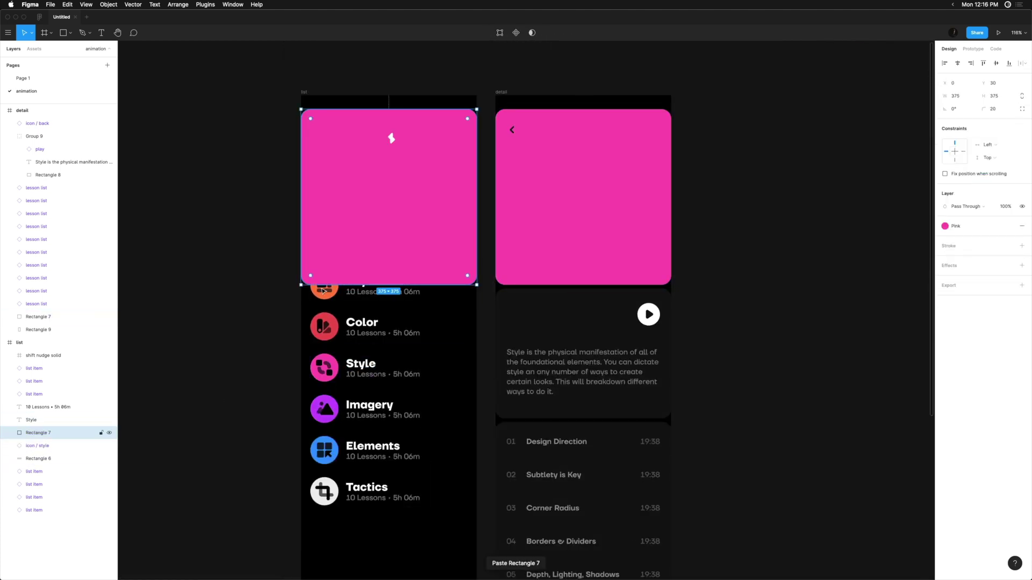
{"action": "type", "text": "60"}
{"action": "key", "text": "Return"}
{"action": "left_click_drag", "start_coordinate": [315, 123], "coordinate": [346, 283]}
{"action": "scroll", "coordinate": [339, 363], "scroll_direction": "up", "scroll_amount": 10}
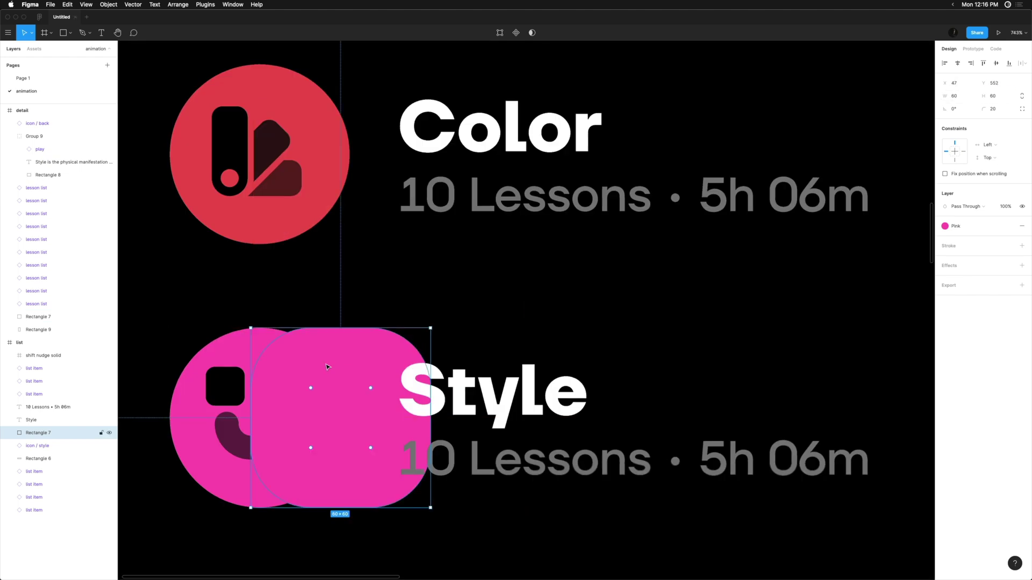
{"action": "left_click_drag", "start_coordinate": [330, 362], "coordinate": [289, 411]}
{"action": "key", "text": "alt+super+bracketleft"}
Rename both pink shape layers 'color background'.
{"action": "double_click", "coordinate": [61, 510]}
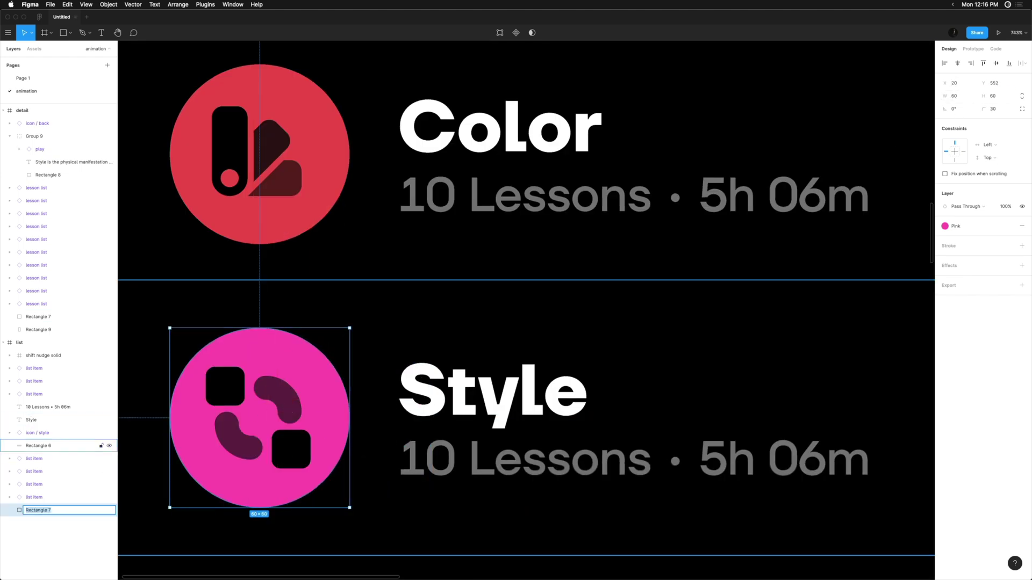
{"action": "type", "text": "color background"}
{"action": "scroll", "coordinate": [260, 417], "scroll_direction": "down", "scroll_amount": 8}
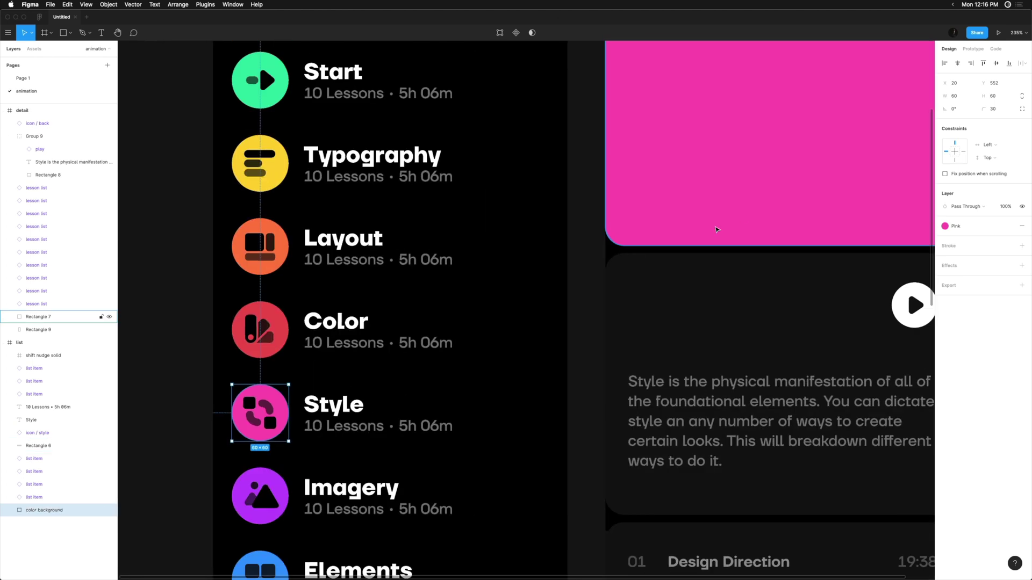
{"action": "double_click", "coordinate": [38, 317]}
{"action": "type", "text": "color background"}
{"action": "key", "text": "Return"}
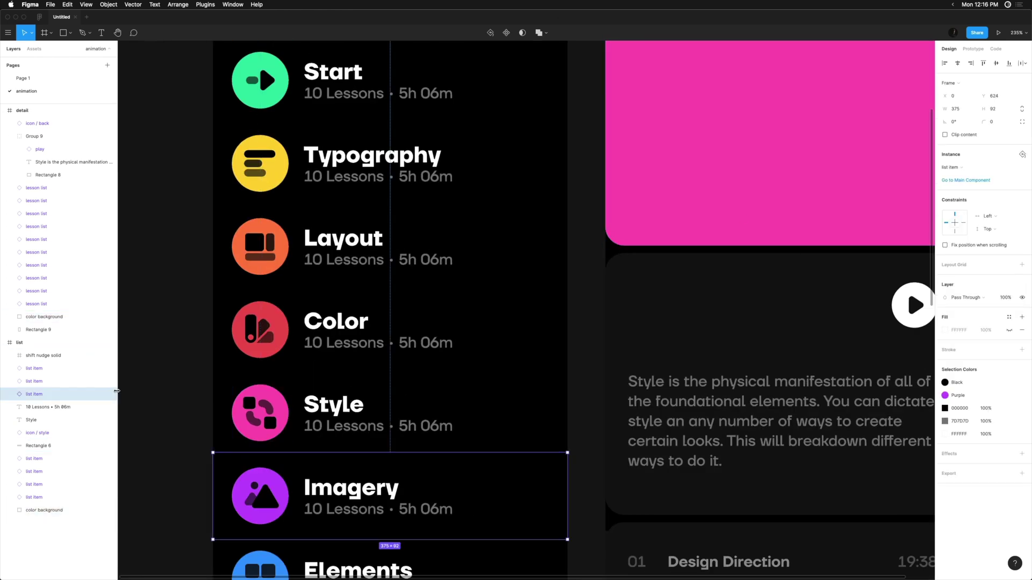
Paste the Style icon into the detail card's pink square and centre it.
{"action": "scroll", "coordinate": [323, 494], "scroll_direction": "down", "scroll_amount": 6}
{"action": "left_click", "coordinate": [393, 267]}
{"action": "key", "text": "super+v"}
{"action": "left_click_drag", "start_coordinate": [393, 268], "coordinate": [401, 257]}
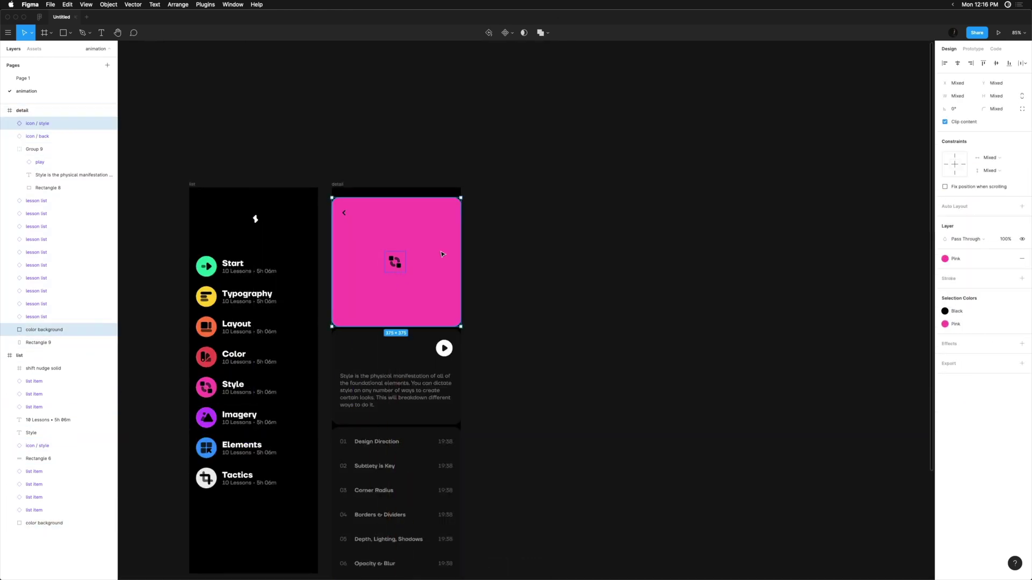
{"action": "scroll", "coordinate": [392, 257], "scroll_direction": "up", "scroll_amount": 5}
{"action": "key", "text": "super+z"}
Scale the detail's Style icon and pink background to 120 with the K tool.
{"action": "key", "text": "k"}
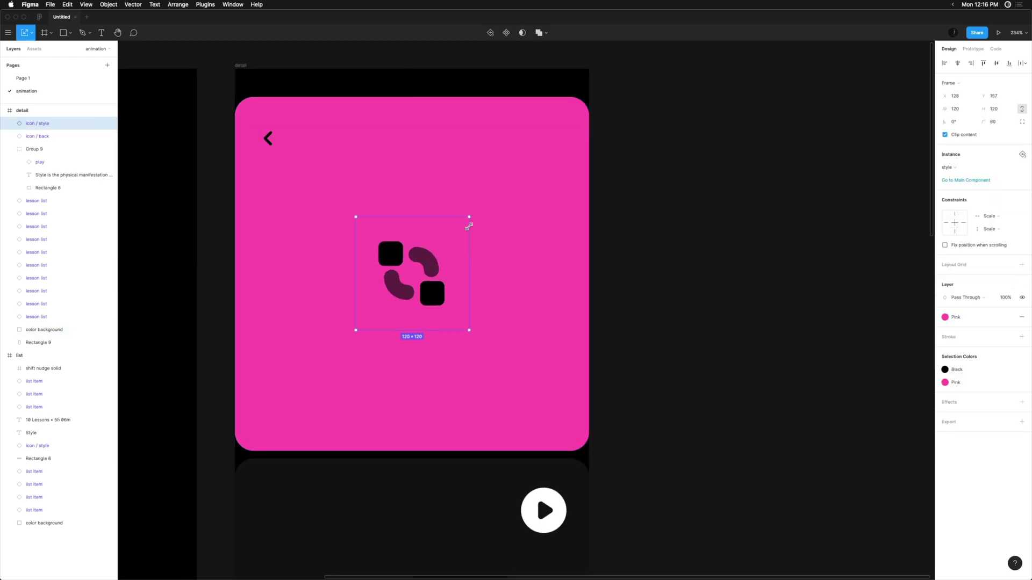
{"action": "scroll", "coordinate": [388, 194], "scroll_direction": "down", "scroll_amount": 3}
{"action": "left_click", "coordinate": [388, 194]}
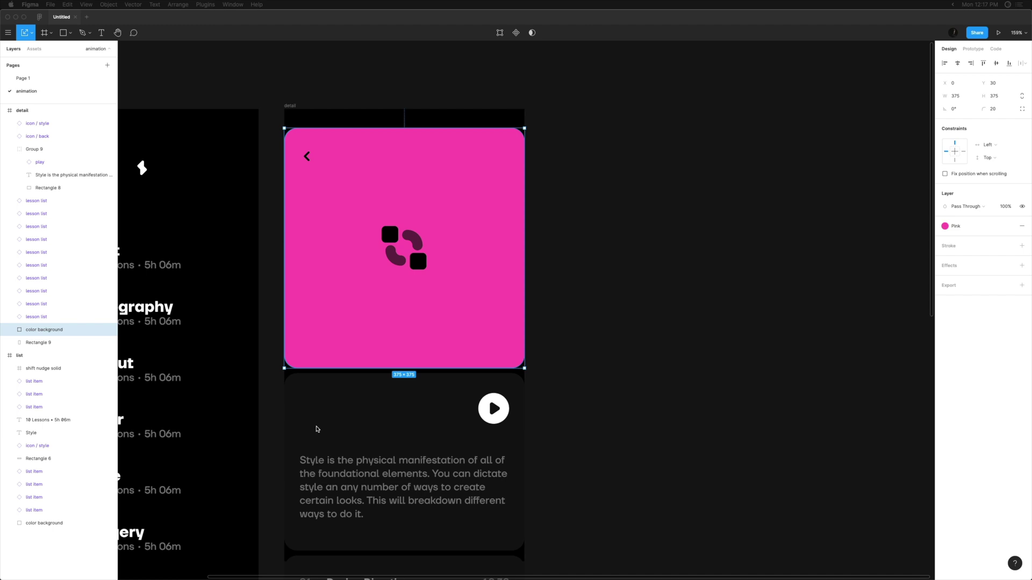
{"action": "scroll", "coordinate": [367, 404], "scroll_direction": "down", "scroll_amount": 5}
Copy the Style title and lesson count into the detail card, stacked at its left margin.
{"action": "left_click", "coordinate": [233, 440]}
{"action": "left_click", "coordinate": [262, 448], "text": "shift"}
{"action": "key", "text": "super+c"}
{"action": "key", "text": "super+v"}
{"action": "left_click_drag", "start_coordinate": [347, 413], "coordinate": [333, 438]}
{"action": "left_click", "coordinate": [343, 410]}
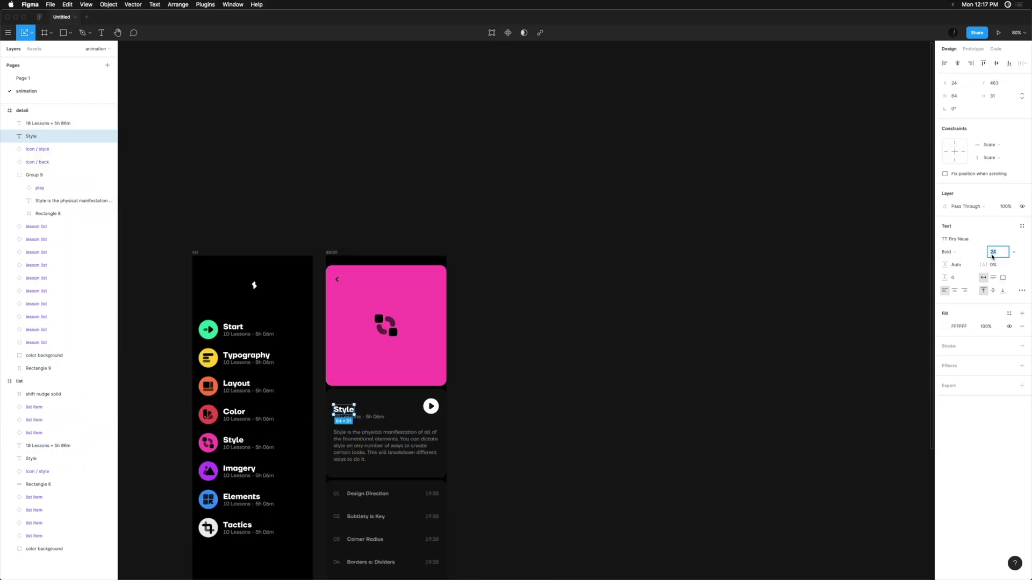
{"action": "scroll", "coordinate": [349, 414], "scroll_direction": "up", "scroll_amount": 5}
{"action": "left_click_drag", "start_coordinate": [330, 456], "coordinate": [449, 396]}
{"action": "key", "text": "shift+0"}
Group all the lesson rows into Group 10.
{"action": "left_click", "coordinate": [454, 424]}
{"action": "left_click", "coordinate": [457, 457]}
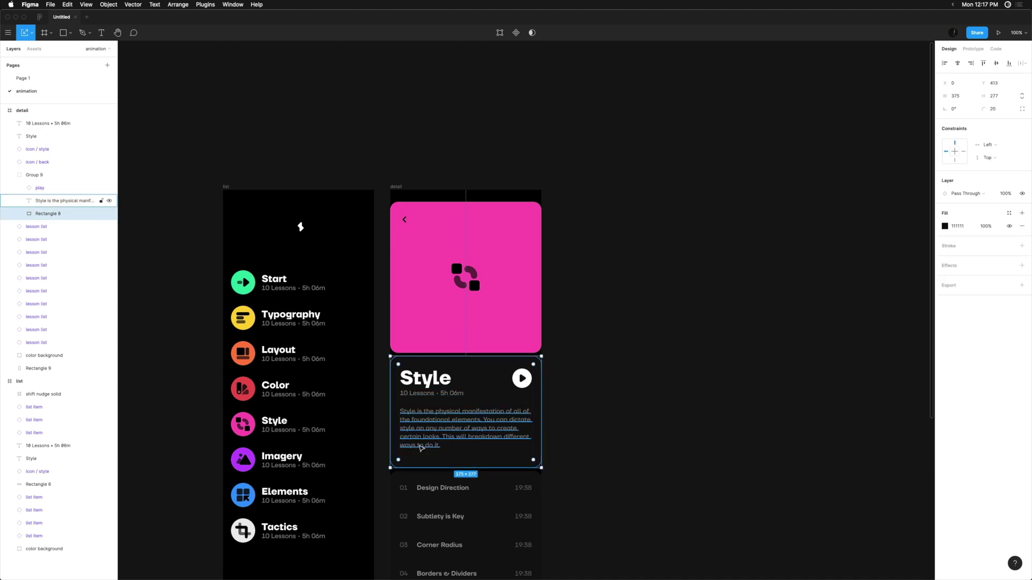
{"action": "left_click", "coordinate": [452, 500]}
{"action": "scroll", "coordinate": [452, 500], "scroll_direction": "down", "scroll_amount": 5}
{"action": "left_click_drag", "start_coordinate": [502, 491], "coordinate": [449, 426]}
{"action": "key", "text": "super+g"}
{"action": "scroll", "coordinate": [462, 430], "scroll_direction": "up", "scroll_amount": 5}
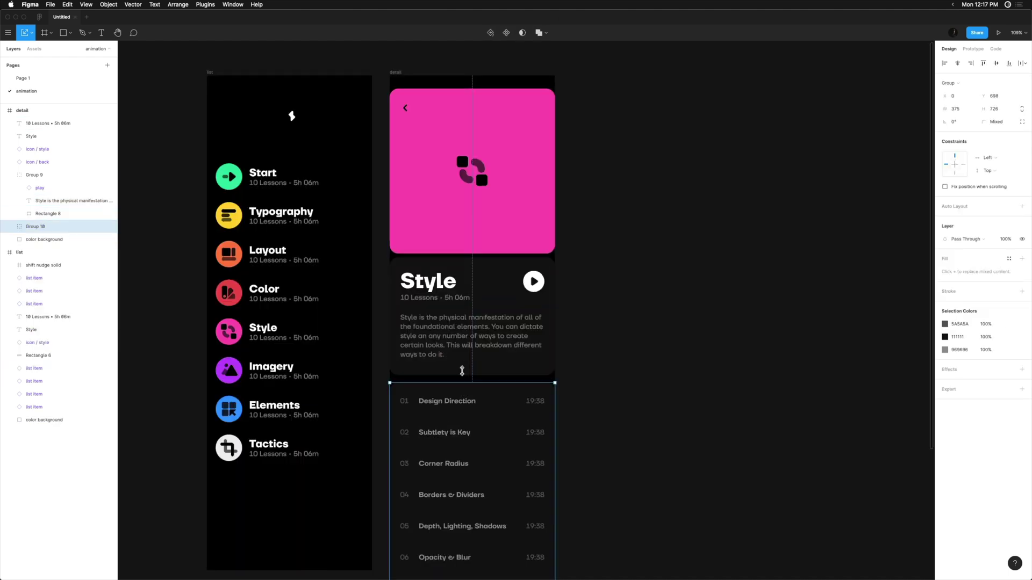
{"action": "left_click", "coordinate": [605, 337]}
{"action": "scroll", "coordinate": [593, 319], "scroll_direction": "down", "scroll_amount": 3}
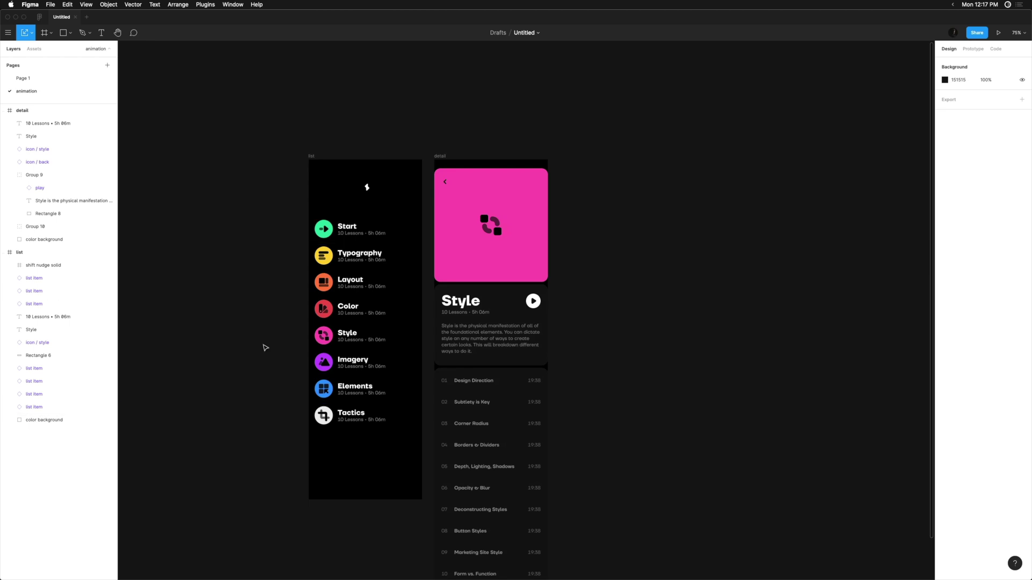
{"action": "left_click", "coordinate": [474, 192]}
Paste the back arrow, card background and description text into the list screen.
{"action": "left_click", "coordinate": [446, 183]}
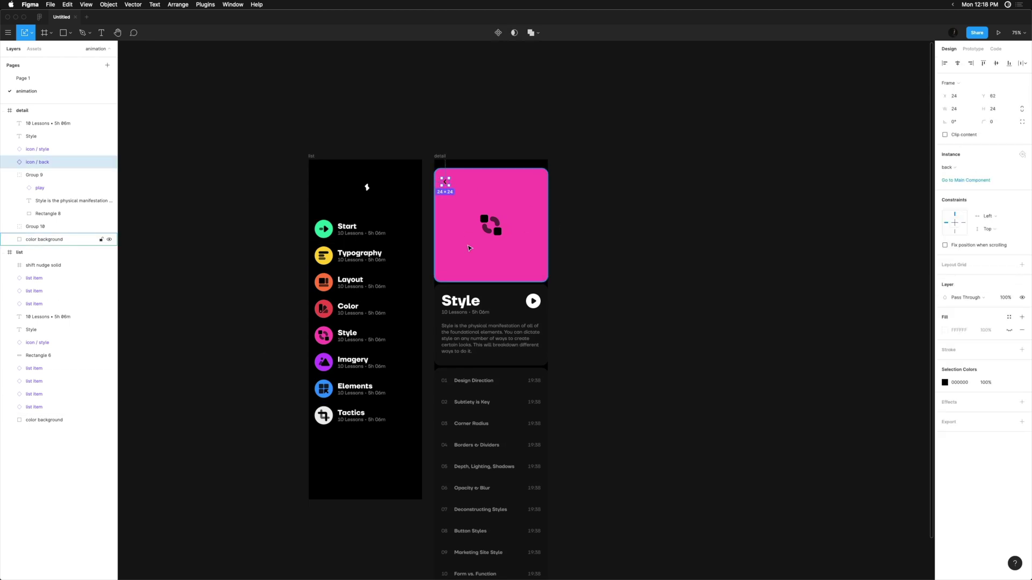
{"action": "left_click", "coordinate": [501, 304], "text": "shift"}
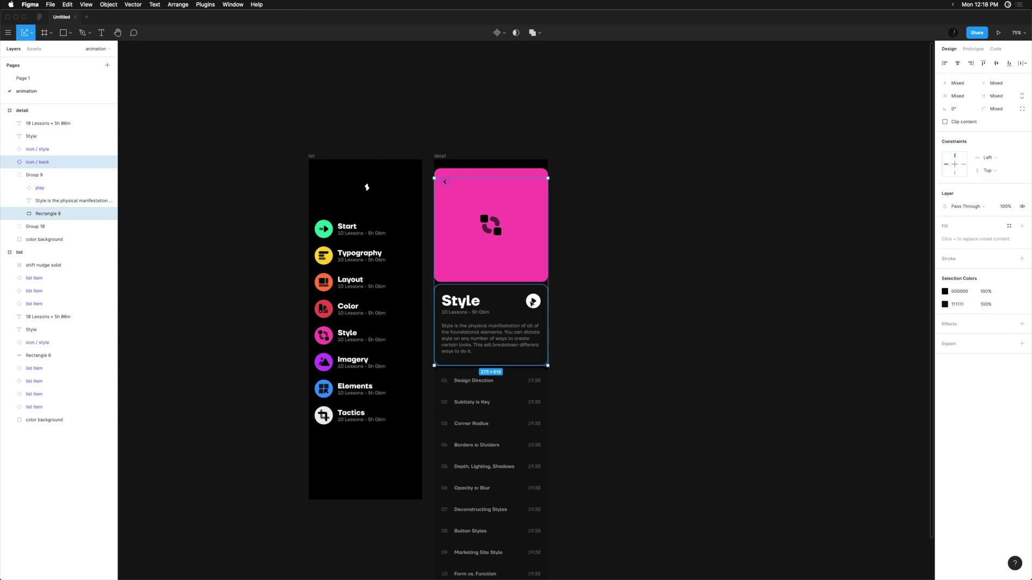
{"action": "left_click", "coordinate": [493, 328], "text": "shift"}
{"action": "left_click", "coordinate": [312, 157]}
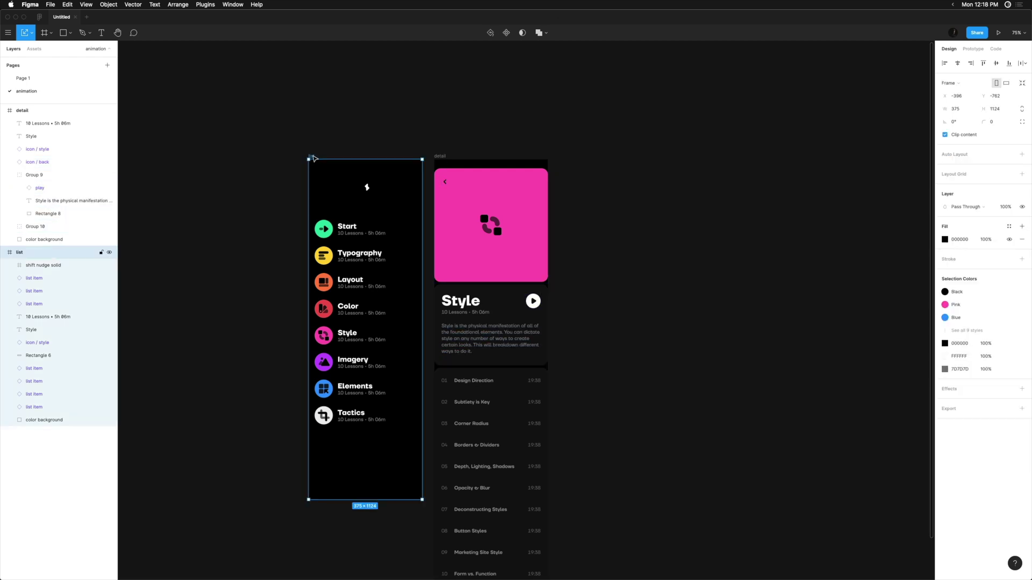
{"action": "key", "text": "super+v"}
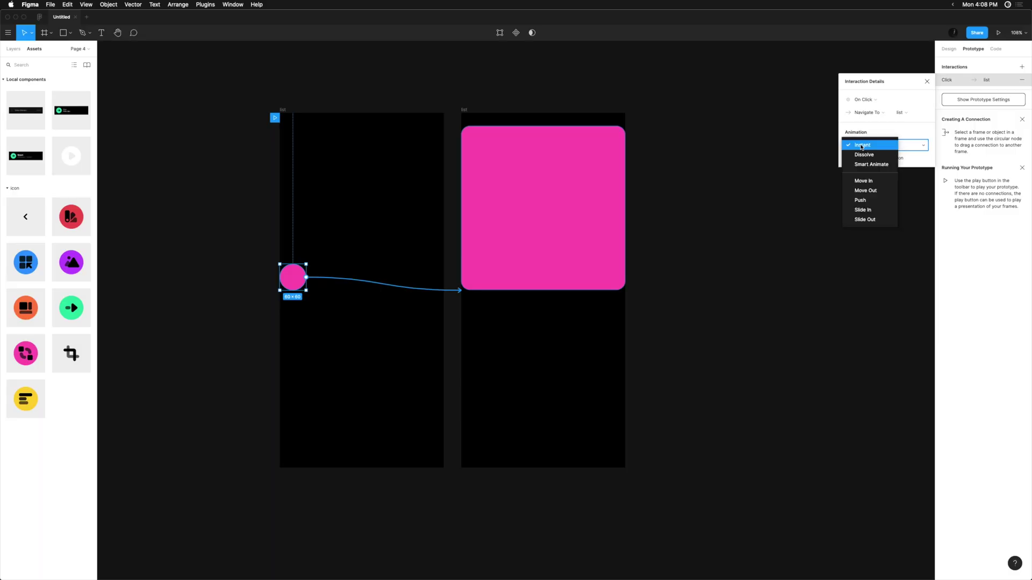
{"action": "left_click", "coordinate": [569, 188]}
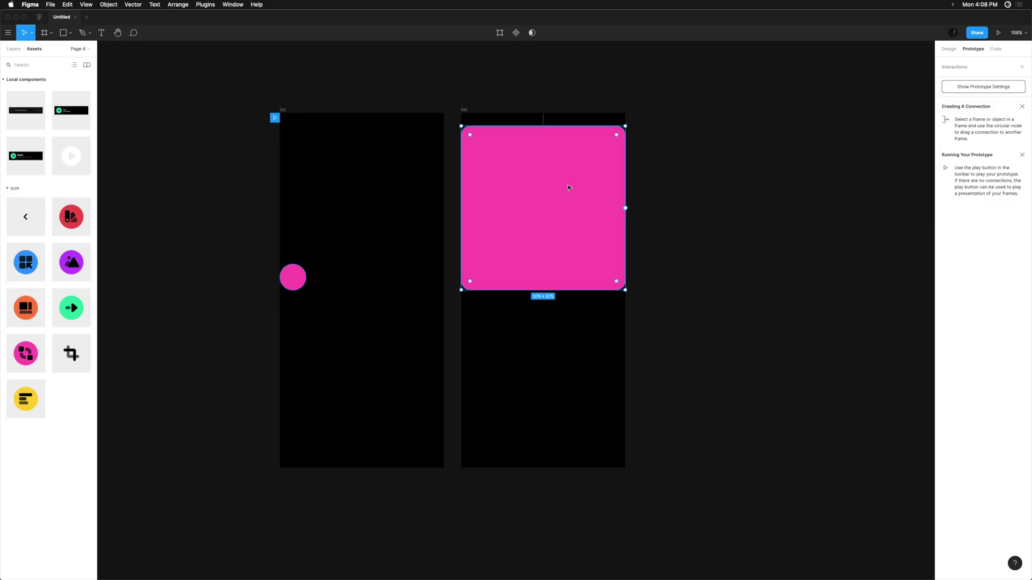
Link the pink square to the list frame with a transition animation and preview the prototype.
{"action": "left_click_drag", "start_coordinate": [625, 208], "coordinate": [408, 253]}
{"action": "left_click", "coordinate": [860, 145]}
{"action": "left_click", "coordinate": [866, 168]}
{"action": "left_click", "coordinate": [998, 32]}
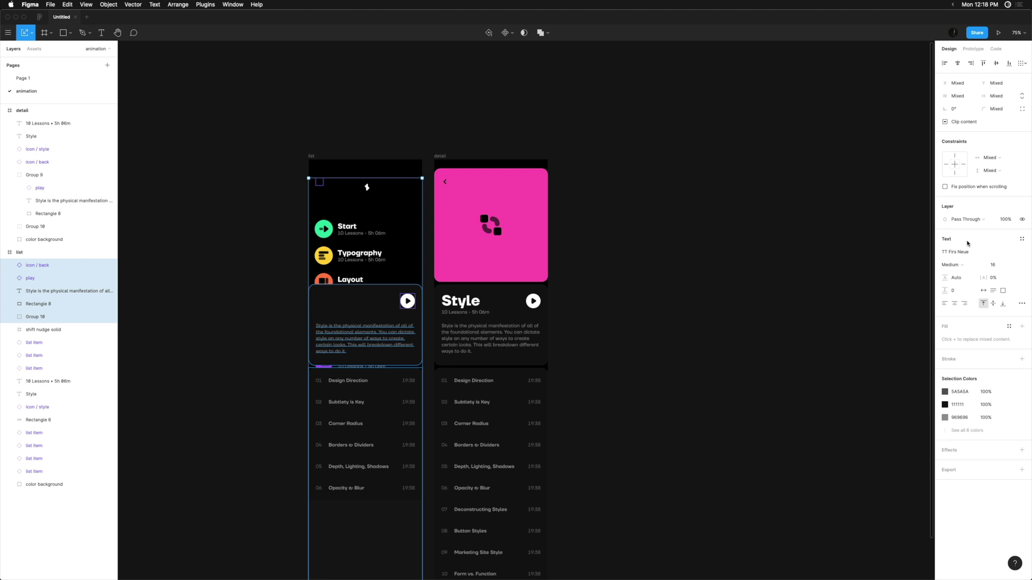
Set the overlay card's opacity to 0% and check the list frame's back icon.
{"action": "type", "text": "0"}
{"action": "key", "text": "Return"}
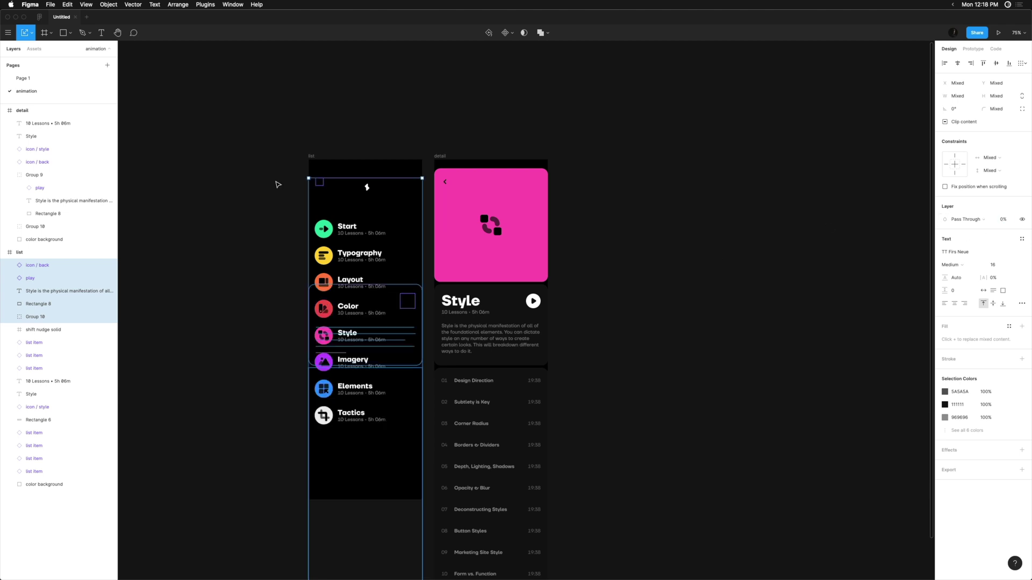
{"action": "scroll", "coordinate": [290, 172], "scroll_direction": "up", "scroll_amount": 10}
{"action": "left_click", "coordinate": [417, 258]}
{"action": "scroll", "coordinate": [314, 290], "scroll_direction": "down", "scroll_amount": 10}
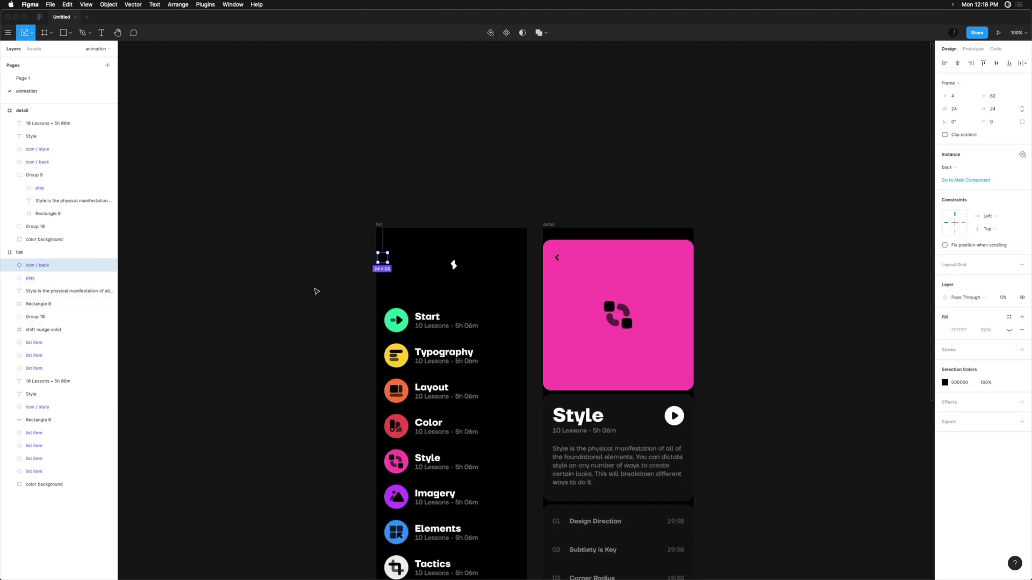
{"action": "left_click", "coordinate": [315, 290]}
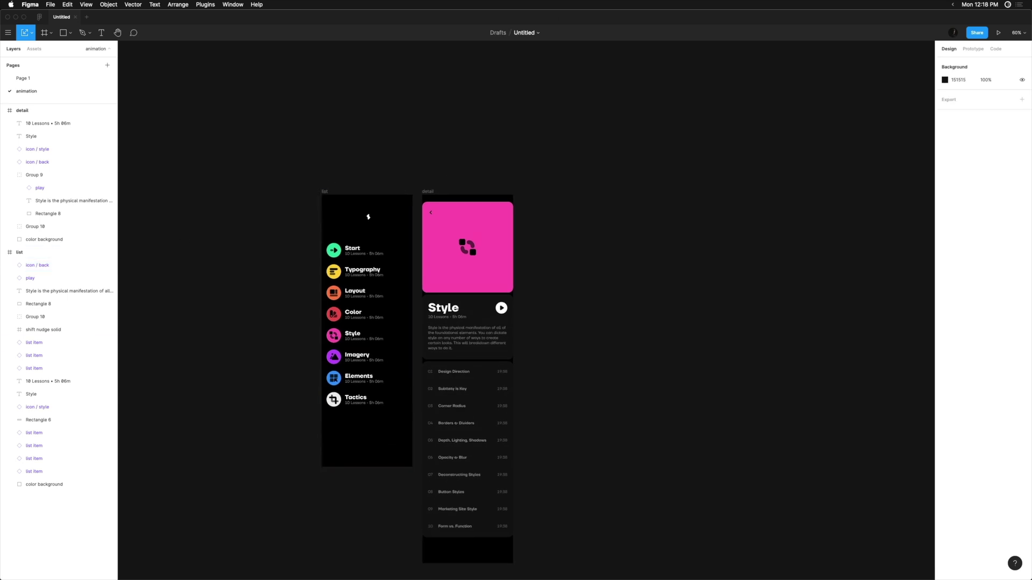
{"action": "scroll", "coordinate": [301, 363], "scroll_direction": "up", "scroll_amount": 3}
{"action": "scroll", "coordinate": [281, 357], "scroll_direction": "down", "scroll_amount": 2}
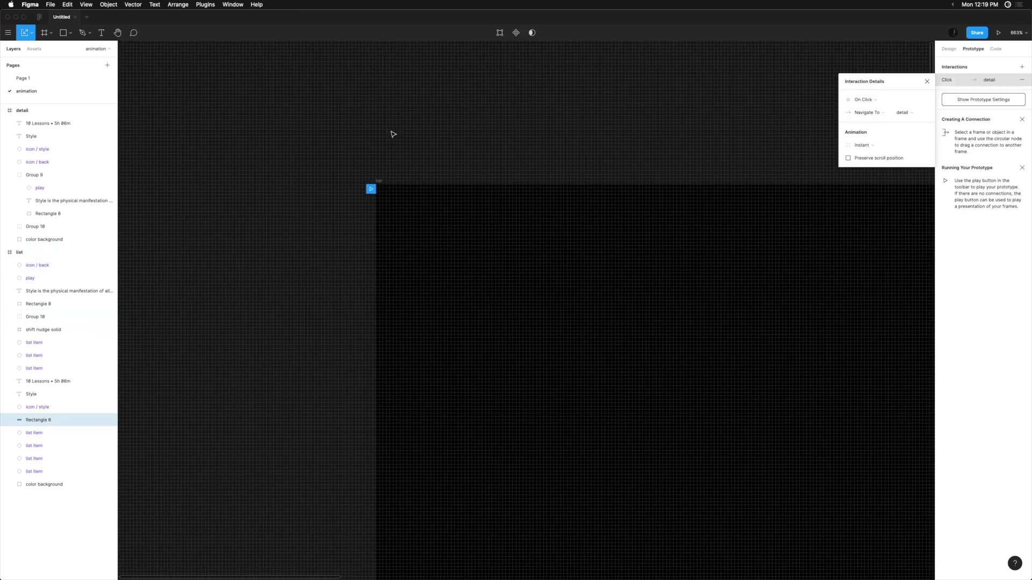
Draw a grey rectangle and an empty Frame 1 beside the list screen, then delete both.
{"action": "left_click", "coordinate": [280, 243]}
{"action": "scroll", "coordinate": [279, 241], "scroll_direction": "down", "scroll_amount": 8}
{"action": "key", "text": "r"}
{"action": "left_click_drag", "start_coordinate": [223, 238], "coordinate": [274, 321]}
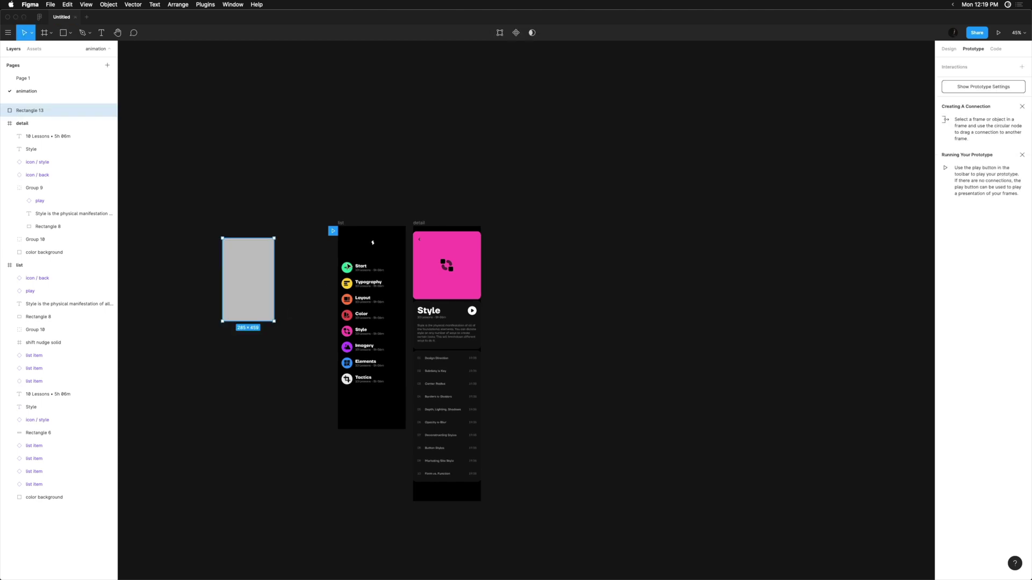
{"action": "key", "text": "Delete"}
{"action": "key", "text": "f"}
{"action": "left_click_drag", "start_coordinate": [231, 231], "coordinate": [291, 309]}
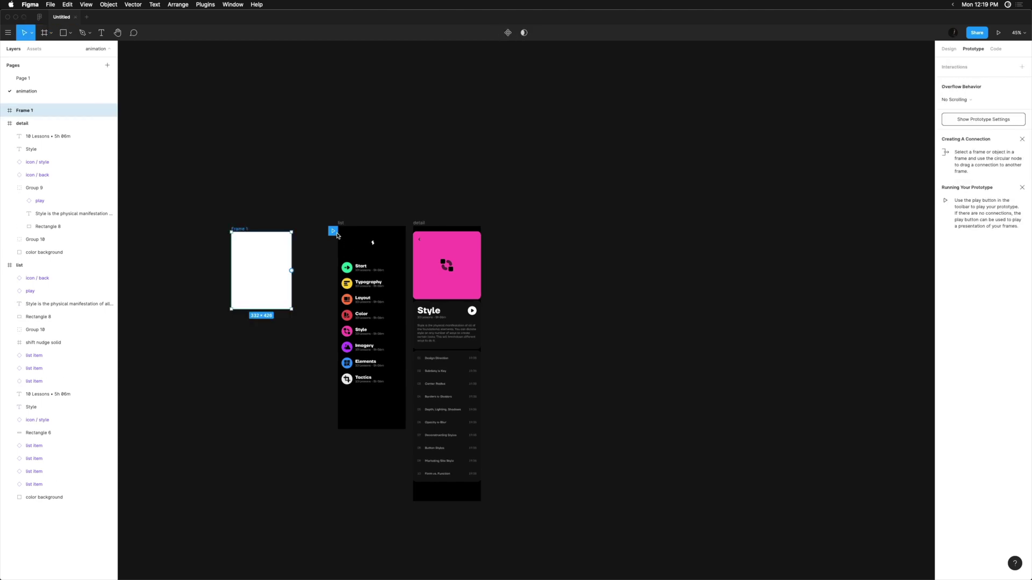
{"action": "key", "text": "Escape"}
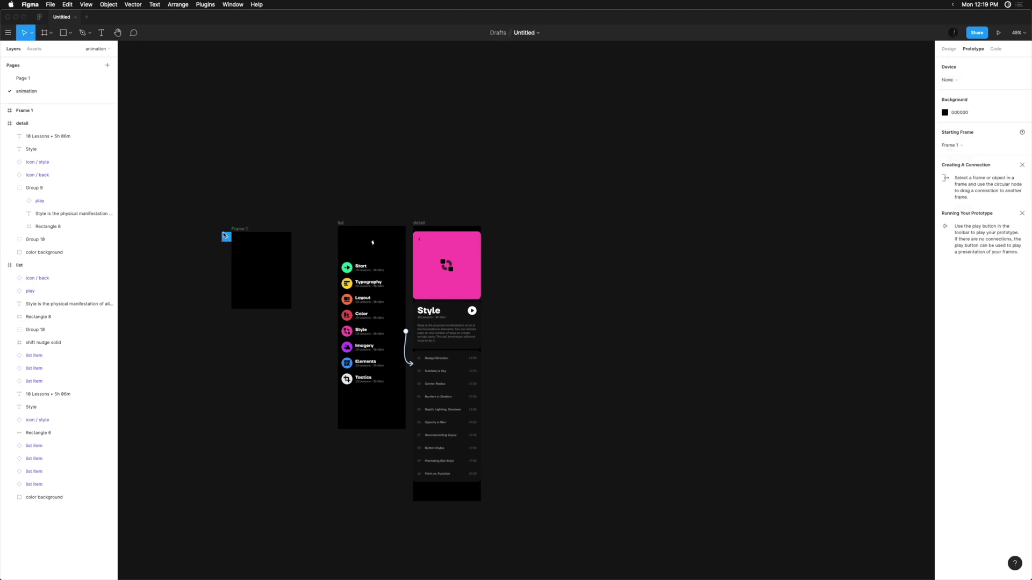
{"action": "left_click", "coordinate": [269, 236]}
{"action": "key", "text": "Delete"}
Inspect the Rectangle 6 row's interaction details and select the list frame.
{"action": "scroll", "coordinate": [395, 290], "scroll_direction": "up", "scroll_amount": 5}
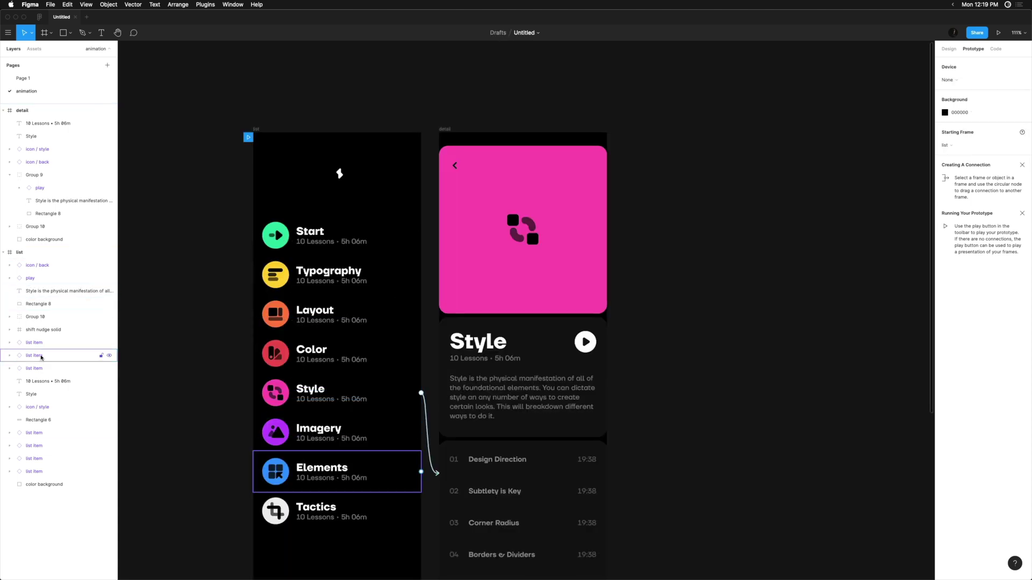
{"action": "left_click", "coordinate": [41, 420]}
{"action": "scroll", "coordinate": [443, 473], "scroll_direction": "down", "scroll_amount": 3}
{"action": "left_click", "coordinate": [968, 80]}
{"action": "left_click", "coordinate": [967, 80]}
{"action": "left_click", "coordinate": [968, 79]}
{"action": "left_click", "coordinate": [862, 145]}
{"action": "key", "text": "Escape"}
{"action": "key", "text": "Escape"}
Raise the list frame's bottom edge to about 375×813 to match the detail frame.
{"action": "scroll", "coordinate": [377, 376], "scroll_direction": "down", "scroll_amount": 1}
{"action": "left_click_drag", "start_coordinate": [376, 554], "coordinate": [374, 466]}
{"action": "scroll", "coordinate": [374, 469], "scroll_direction": "up", "scroll_amount": 10}
{"action": "scroll", "coordinate": [374, 469], "scroll_direction": "down", "scroll_amount": 15}
{"action": "scroll", "coordinate": [370, 377], "scroll_direction": "up", "scroll_amount": 3}
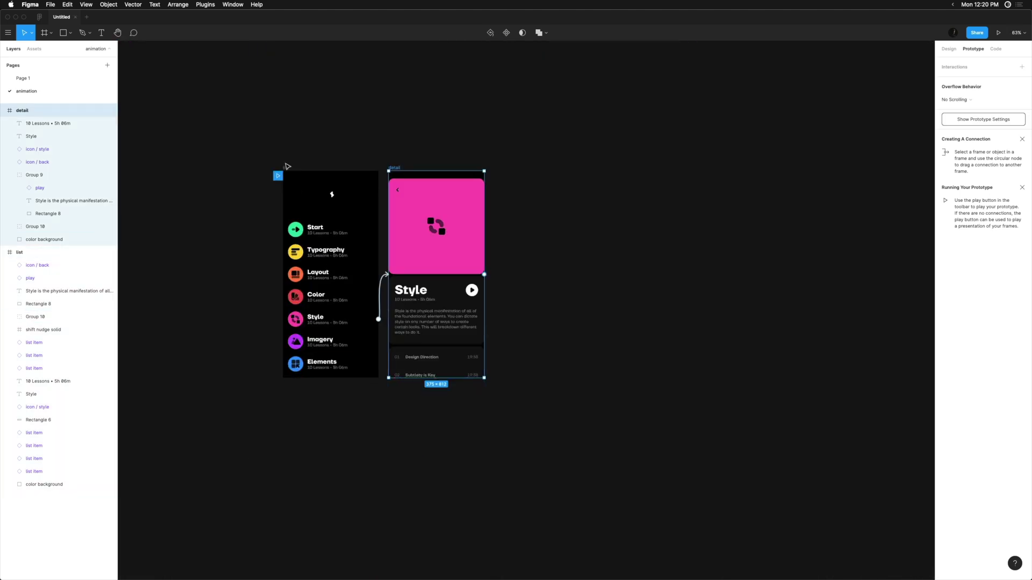
{"action": "left_click", "coordinate": [296, 189], "text": "shift"}
{"action": "scroll", "coordinate": [348, 180], "scroll_direction": "left", "scroll_amount": 5}
{"action": "scroll", "coordinate": [333, 145], "scroll_direction": "up", "scroll_amount": 5}
{"action": "left_click", "coordinate": [314, 112]}
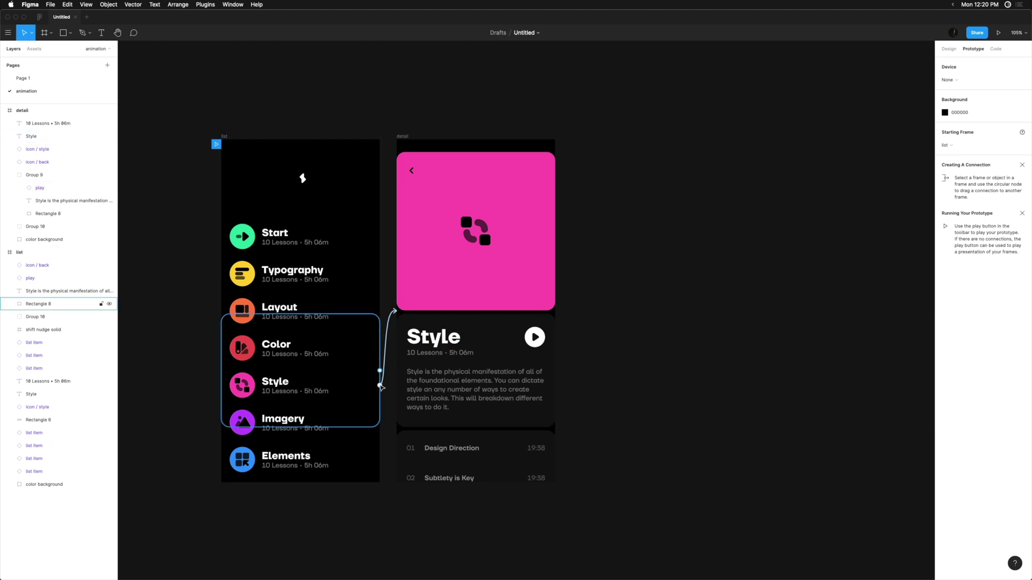
Connect the Style row to the detail screen using a Smart Animate transition.
{"action": "left_click_drag", "start_coordinate": [389, 375], "coordinate": [390, 374]}
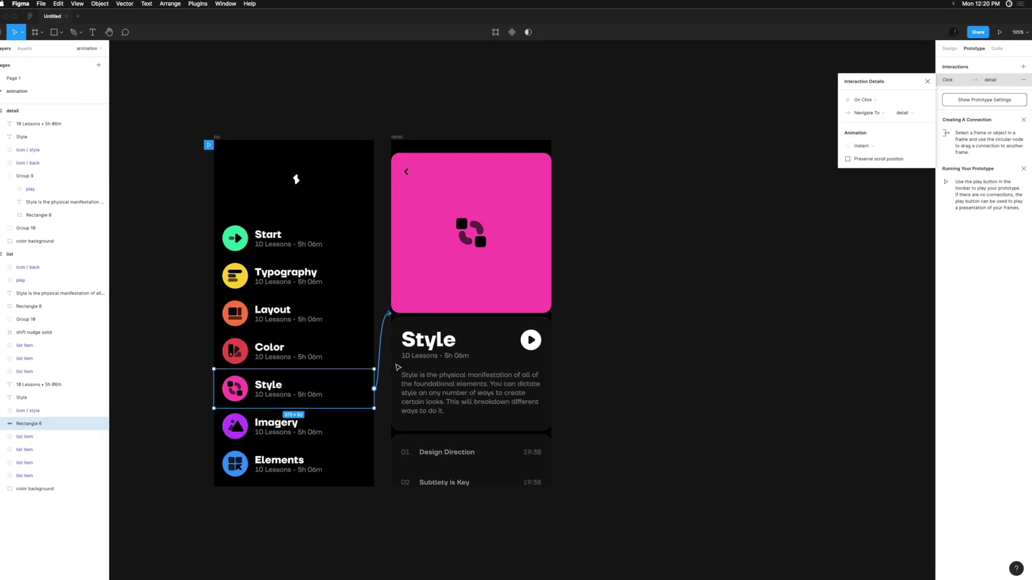
{"action": "left_click", "coordinate": [871, 152]}
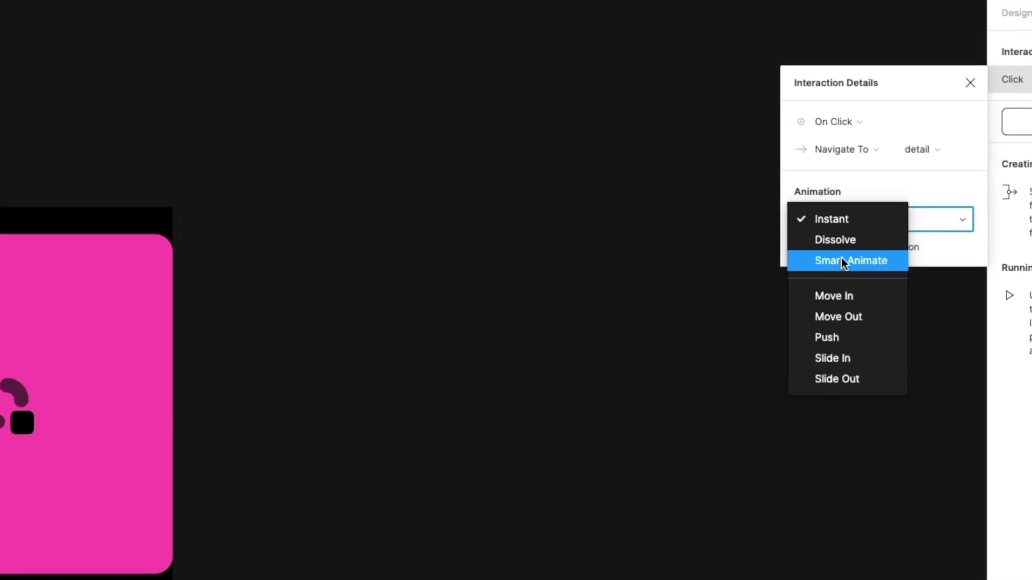
{"action": "left_click", "coordinate": [844, 248]}
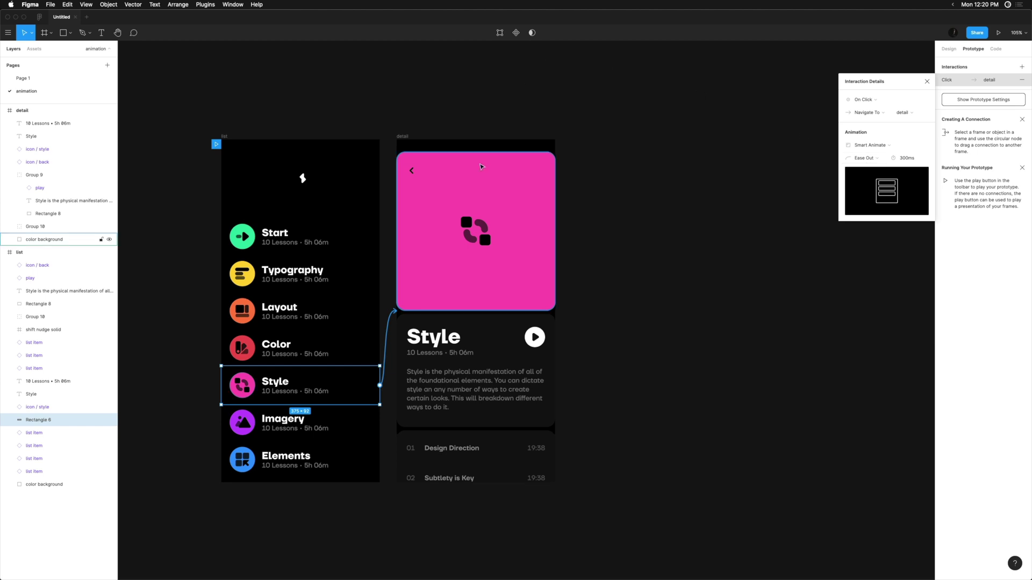
{"action": "left_click", "coordinate": [471, 190]}
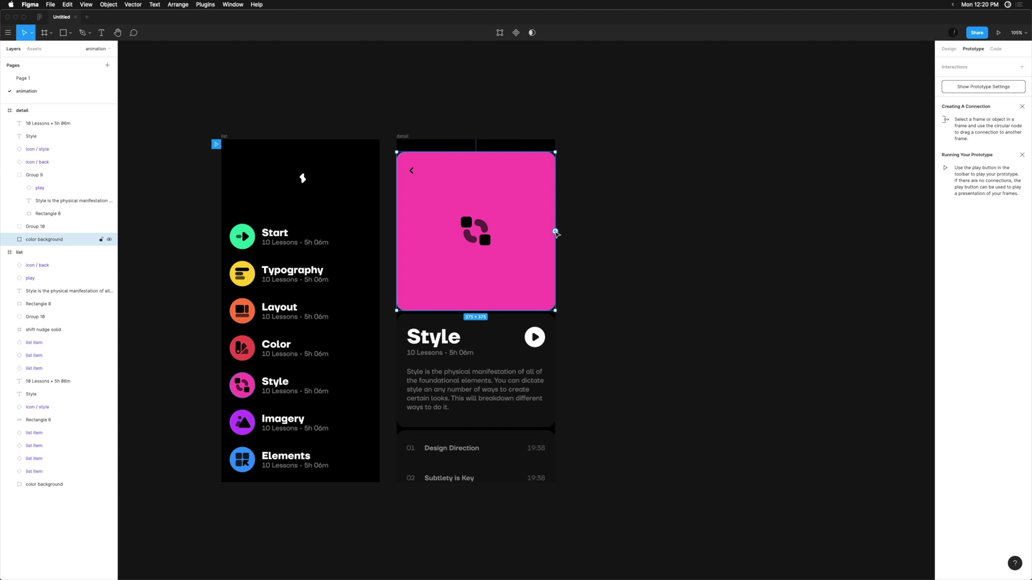
Link the pink header back to the list screen with Smart Animate, Ease Out 300ms.
{"action": "left_click_drag", "start_coordinate": [284, 240], "coordinate": [284, 240]}
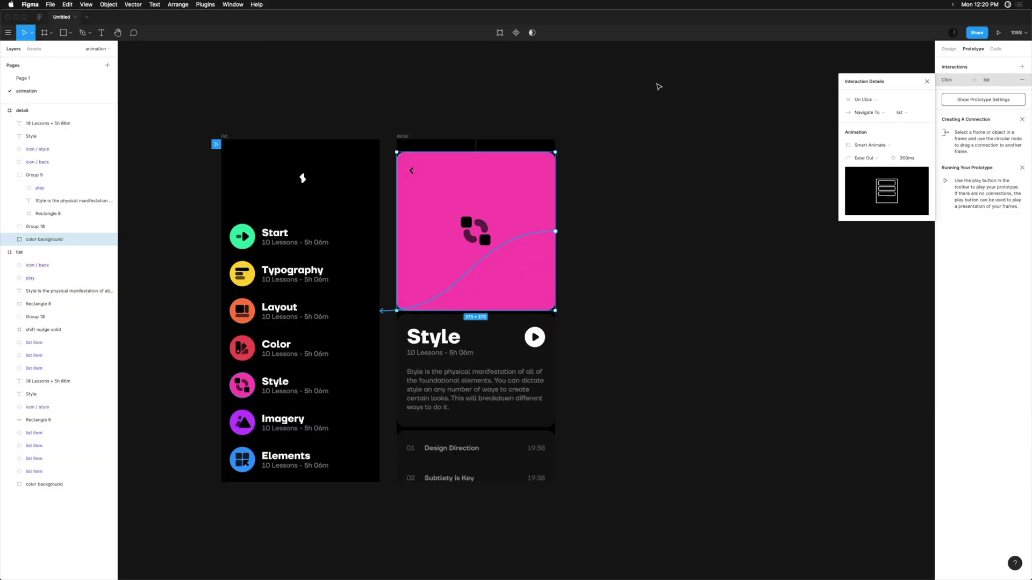
{"action": "left_click", "coordinate": [659, 87]}
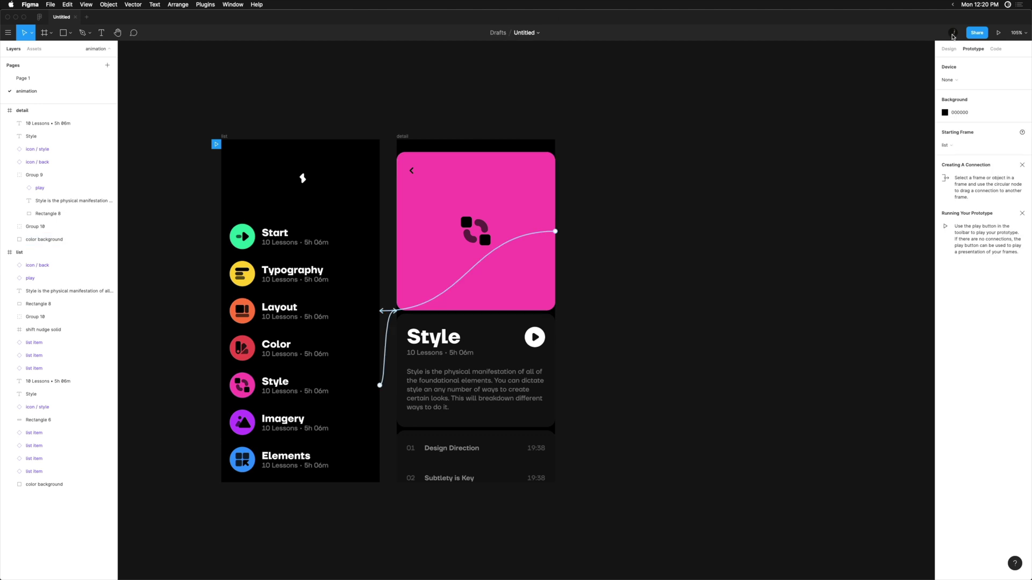
Present the prototype and switch between the list and Style detail screens five times.
{"action": "left_click", "coordinate": [1000, 33]}
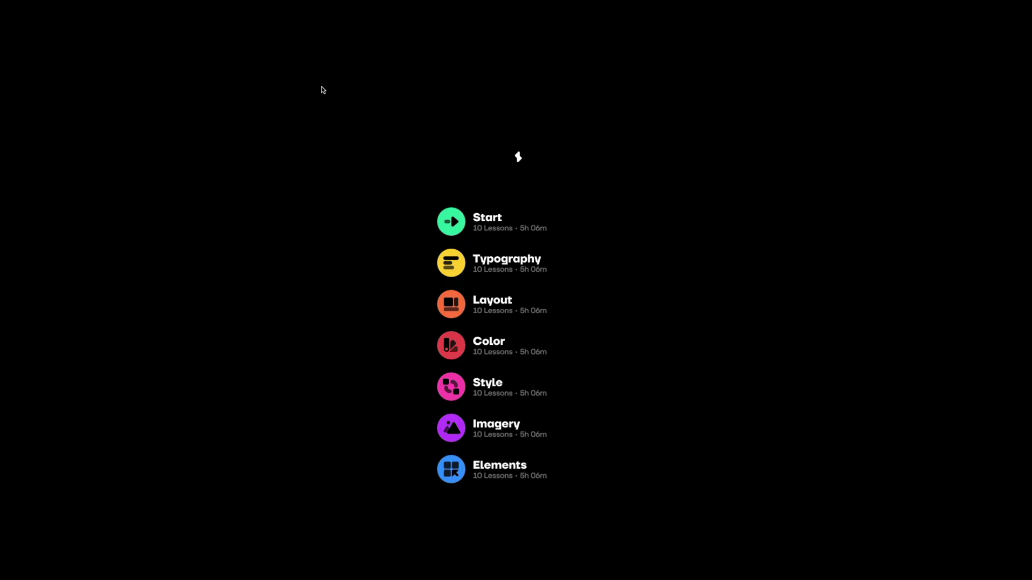
{"action": "scroll", "coordinate": [530, 320], "scroll_direction": "down", "scroll_amount": 5}
{"action": "scroll", "coordinate": [530, 322], "scroll_direction": "up", "scroll_amount": 5}
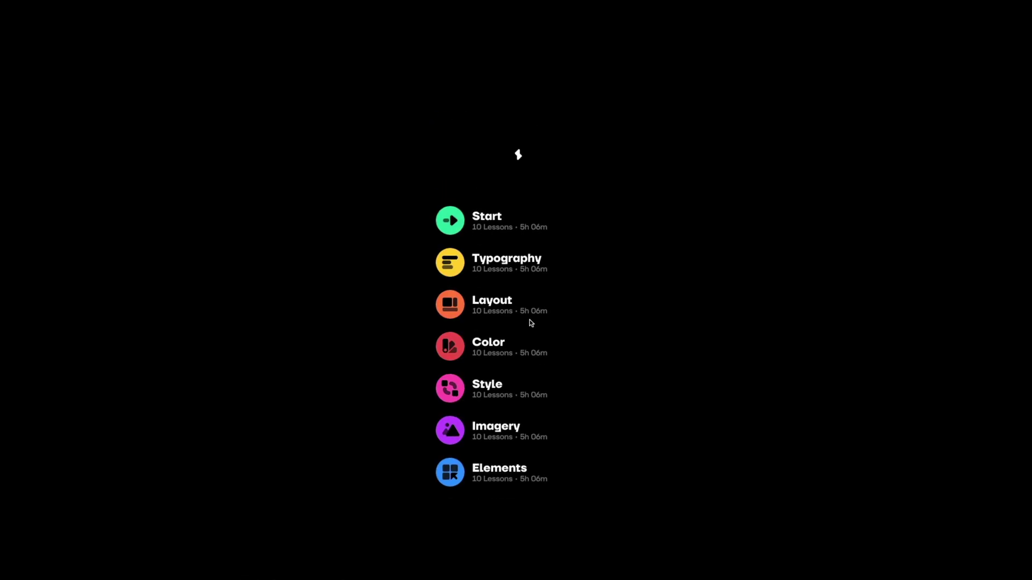
{"action": "left_click", "coordinate": [476, 385]}
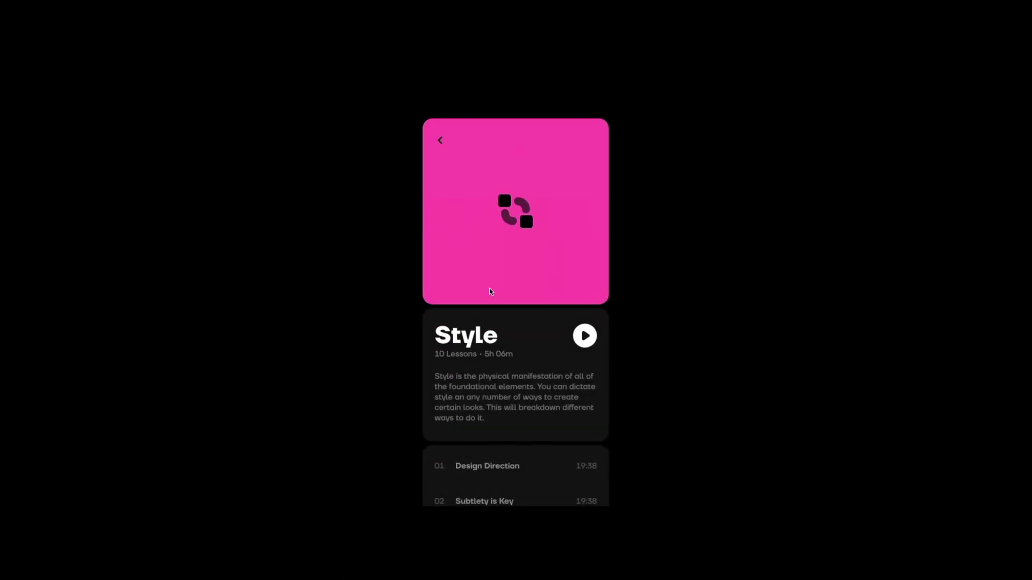
{"action": "left_click", "coordinate": [439, 139]}
{"action": "left_click", "coordinate": [477, 385]}
{"action": "left_click", "coordinate": [527, 215]}
{"action": "left_click", "coordinate": [516, 401]}
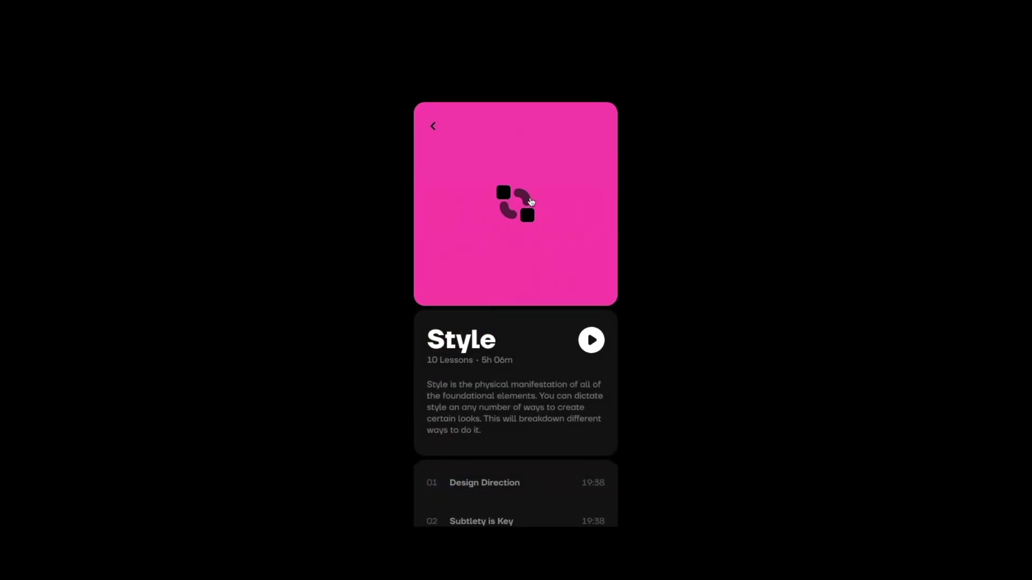
{"action": "left_click", "coordinate": [531, 200]}
{"action": "left_click", "coordinate": [489, 403]}
{"action": "left_click", "coordinate": [503, 277]}
{"action": "left_click", "coordinate": [510, 416]}
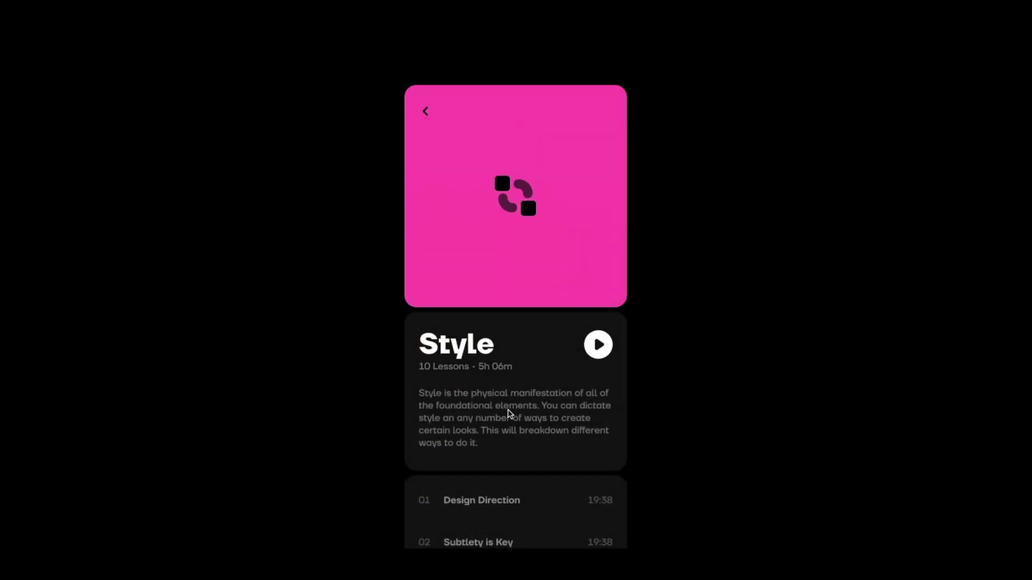
{"action": "left_click", "coordinate": [424, 110]}
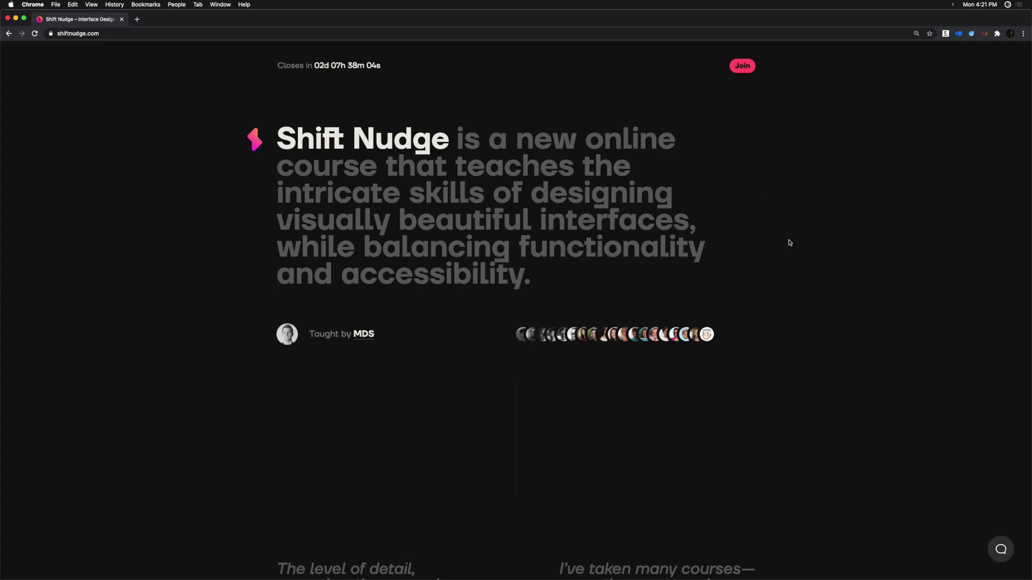
{"action": "scroll", "coordinate": [777, 274], "scroll_direction": "down", "scroll_amount": 8}
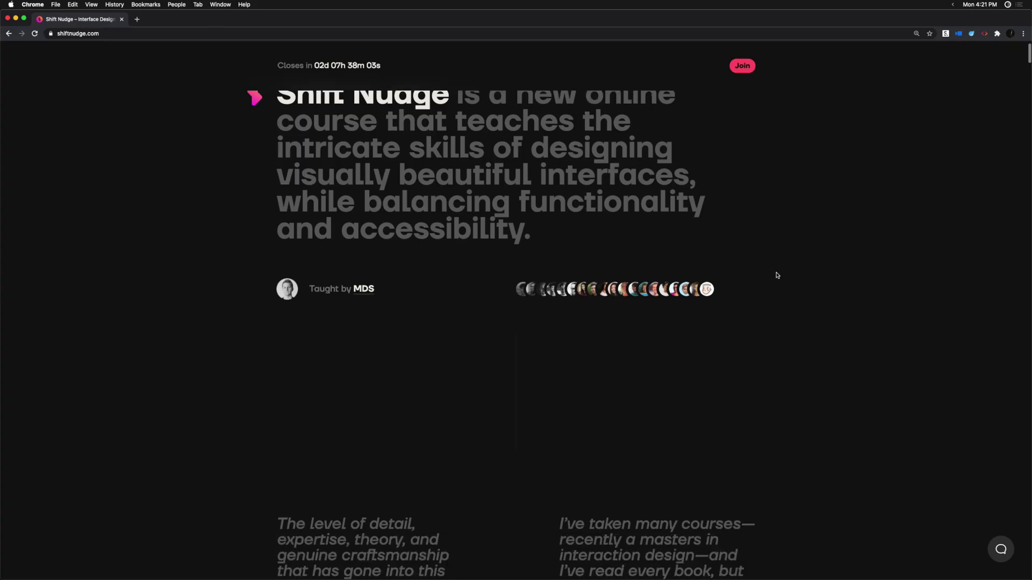
Scroll the Shift Nudge page down to the module list and nine preview videos.
{"action": "scroll", "coordinate": [812, 350], "scroll_direction": "down", "scroll_amount": 10}
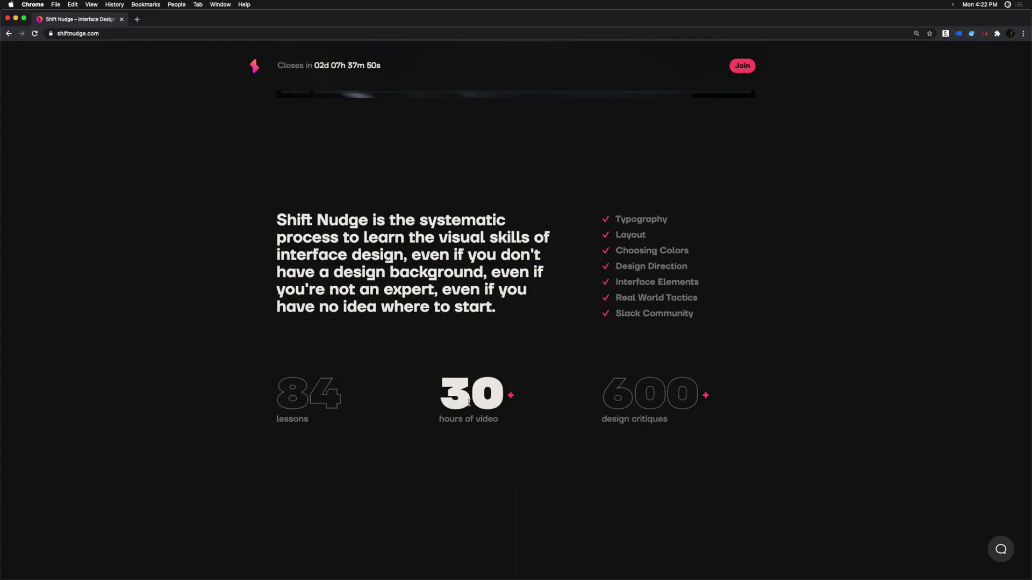
{"action": "scroll", "coordinate": [761, 533], "scroll_direction": "down", "scroll_amount": 5}
{"action": "scroll", "coordinate": [761, 533], "scroll_direction": "down", "scroll_amount": 8}
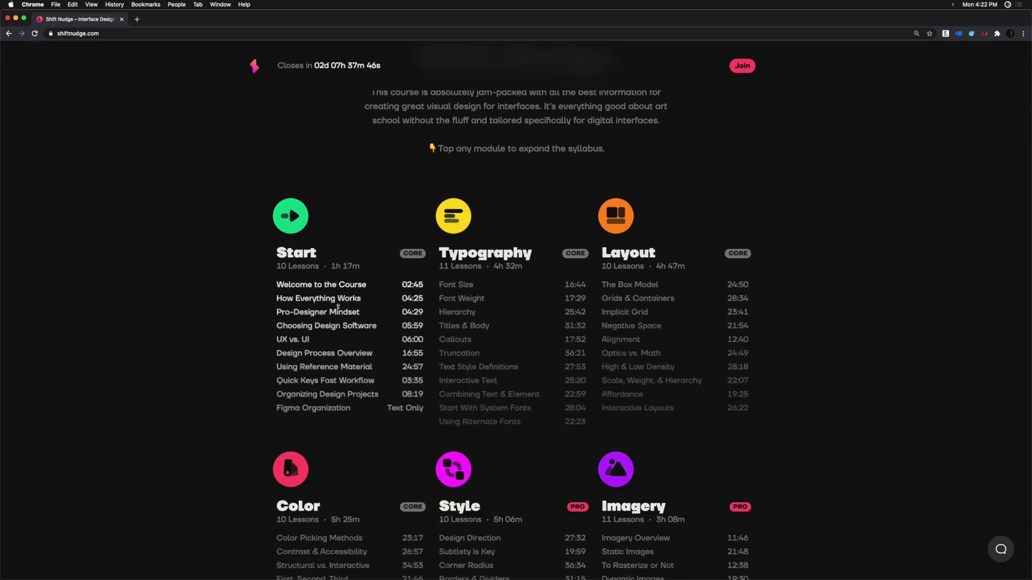
{"action": "scroll", "coordinate": [338, 305], "scroll_direction": "down", "scroll_amount": 16}
{"action": "scroll", "coordinate": [339, 309], "scroll_direction": "down", "scroll_amount": 5}
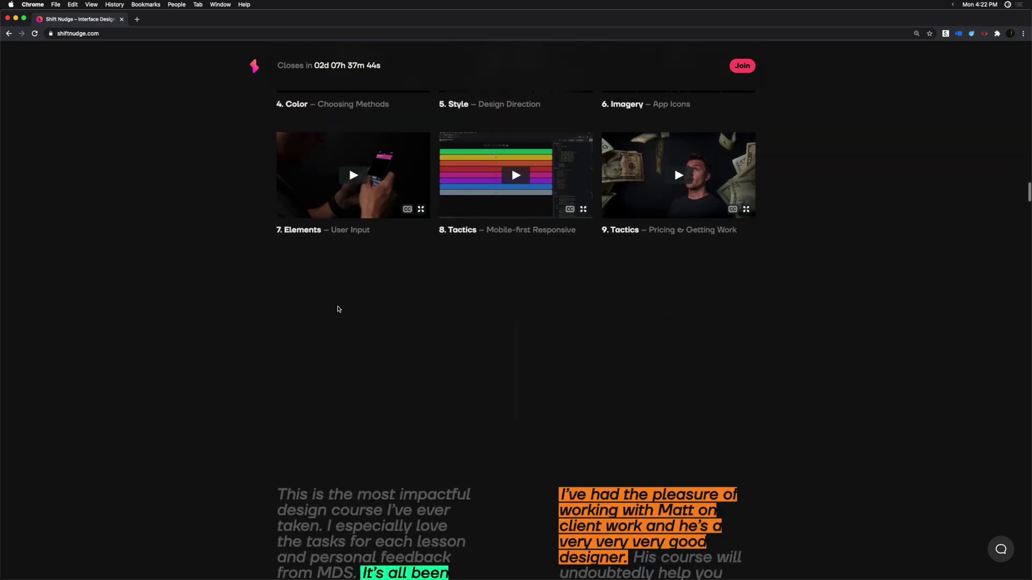
{"action": "scroll", "coordinate": [338, 307], "scroll_direction": "up", "scroll_amount": 8}
{"action": "scroll", "coordinate": [337, 307], "scroll_direction": "down", "scroll_amount": 7}
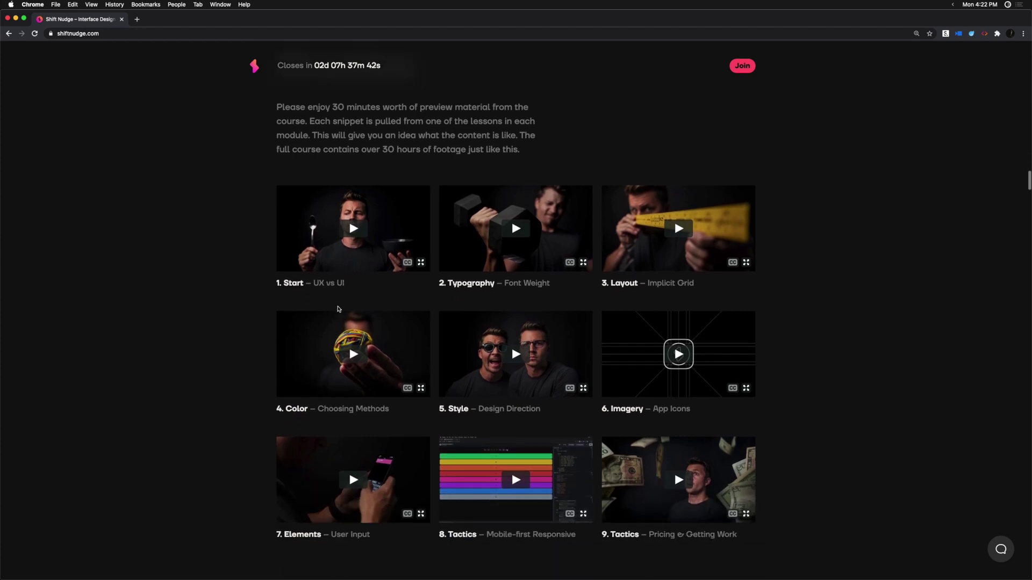